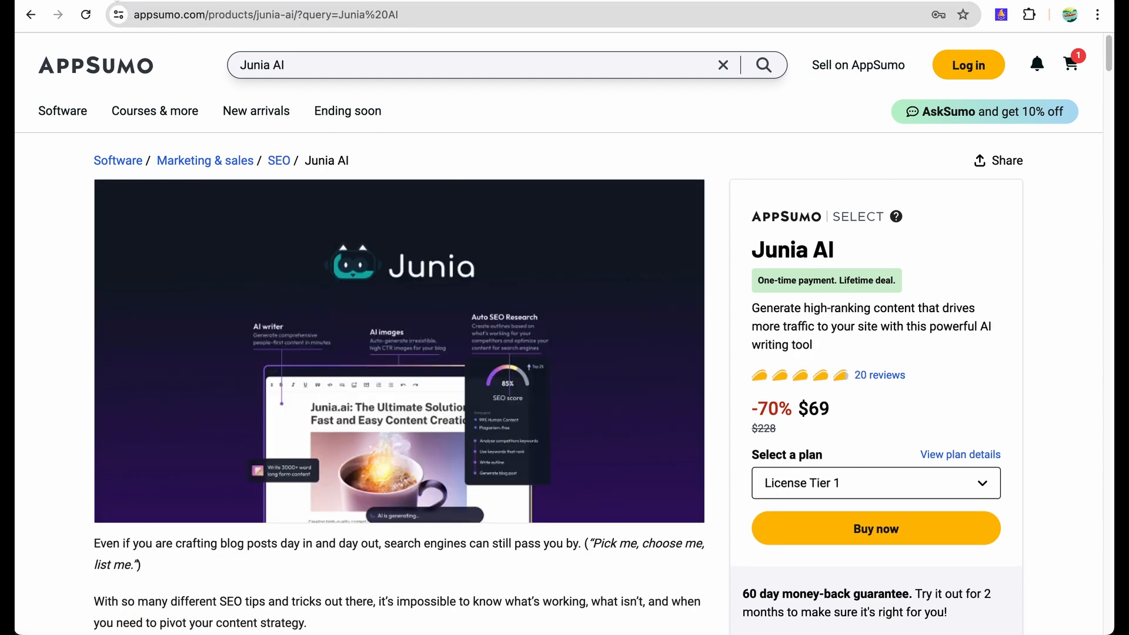
- Read the CrowdedLab giveaway page from the prize through the participation options, highlighting the social media platforms to post on
left_click(448, 162)
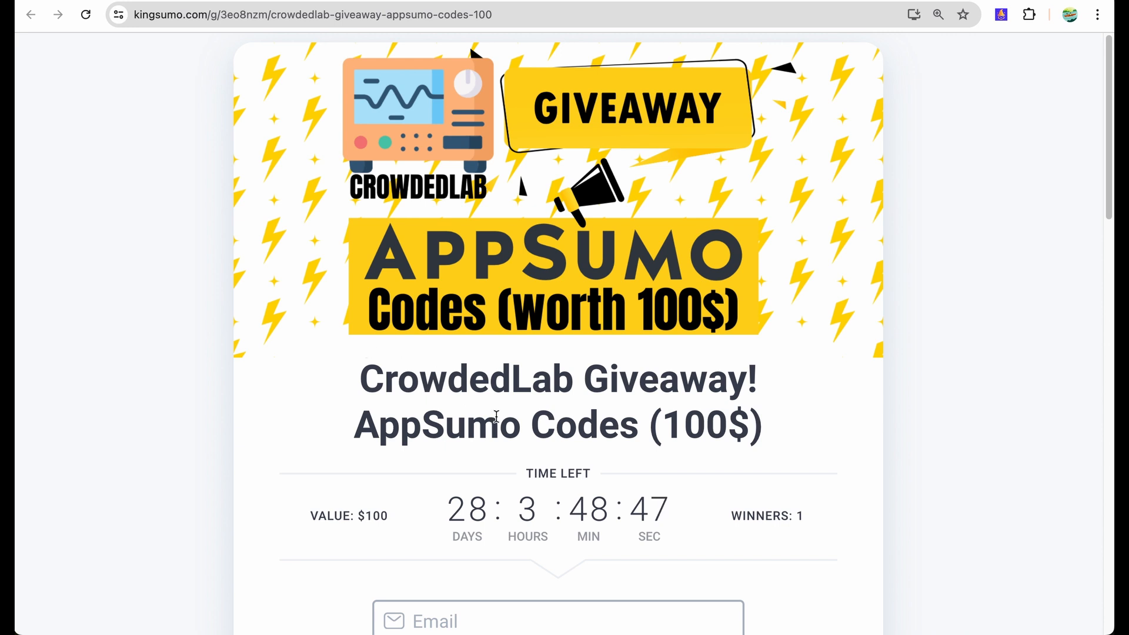
scroll(496, 415, "down", 3)
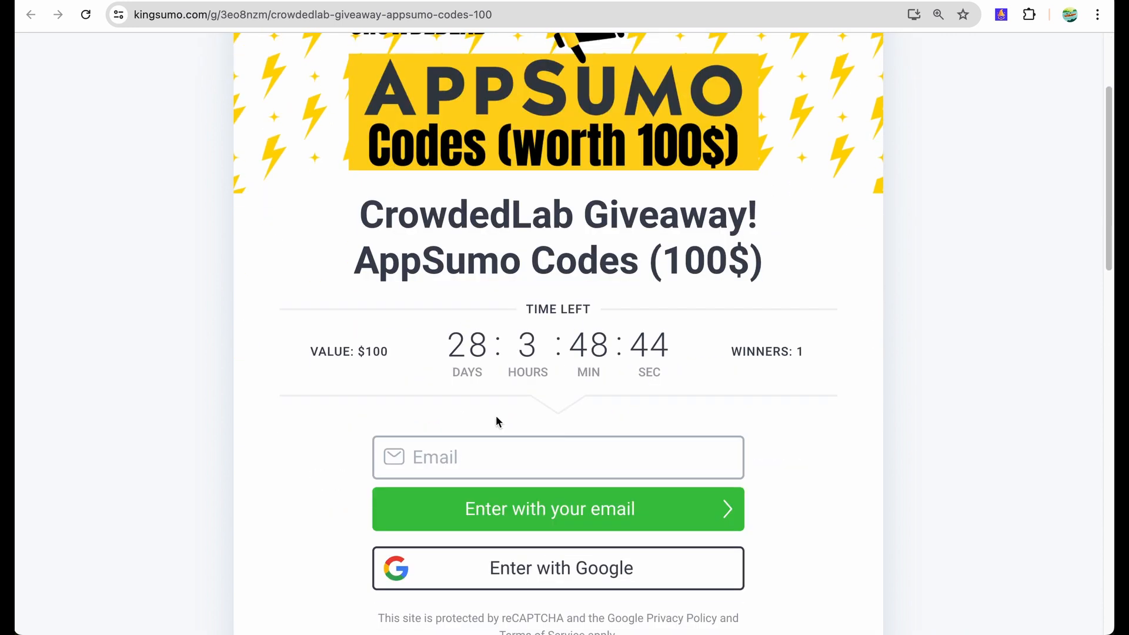
scroll(495, 415, "down", 4)
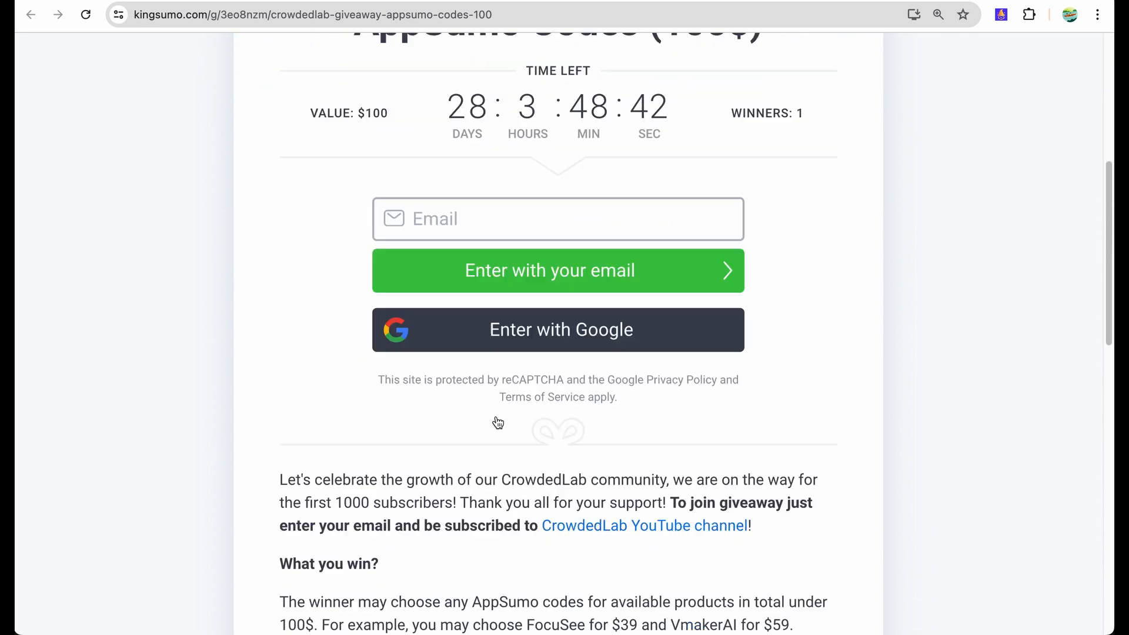
scroll(497, 422, "down", 3)
scroll(497, 419, "down", 1)
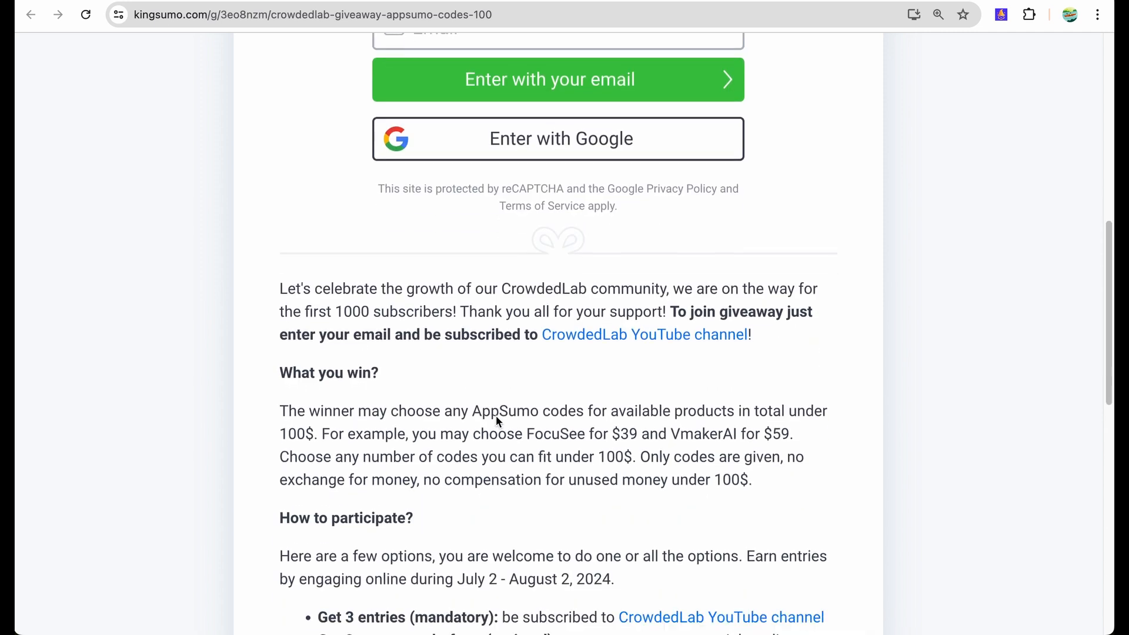
scroll(559, 418, "down", 2)
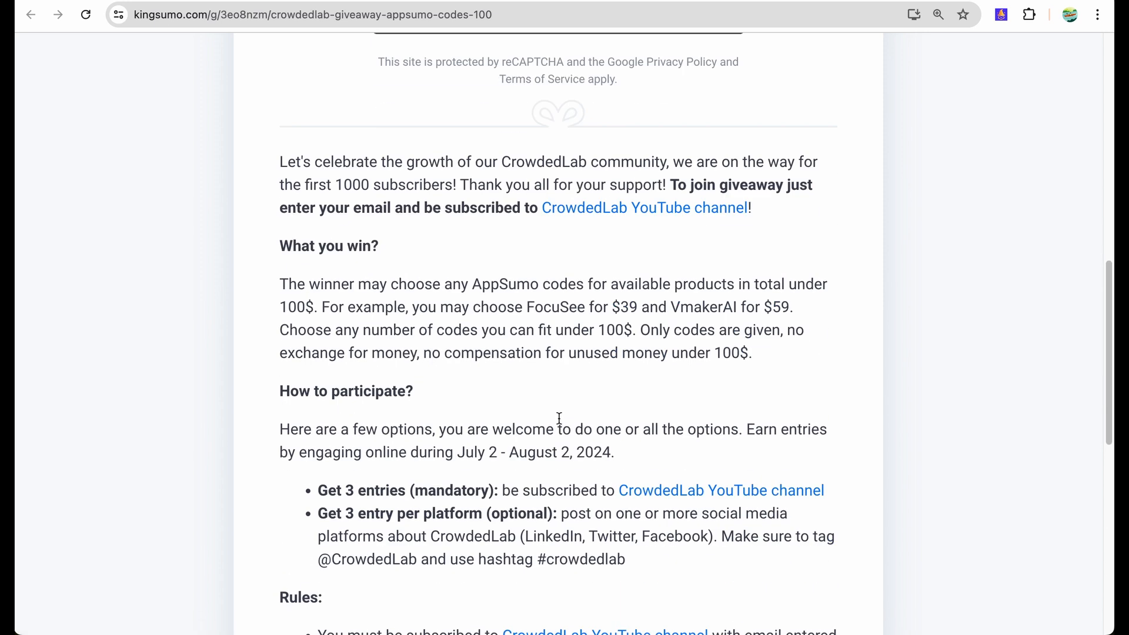
scroll(559, 418, "down", 2)
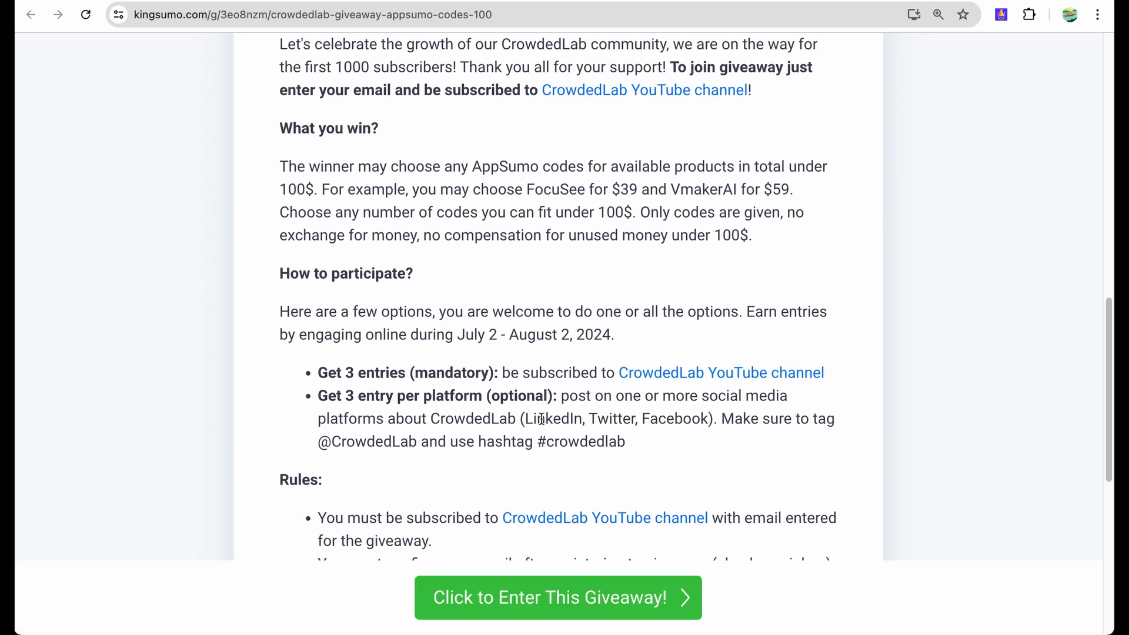
left_click_drag(526, 419, 709, 419)
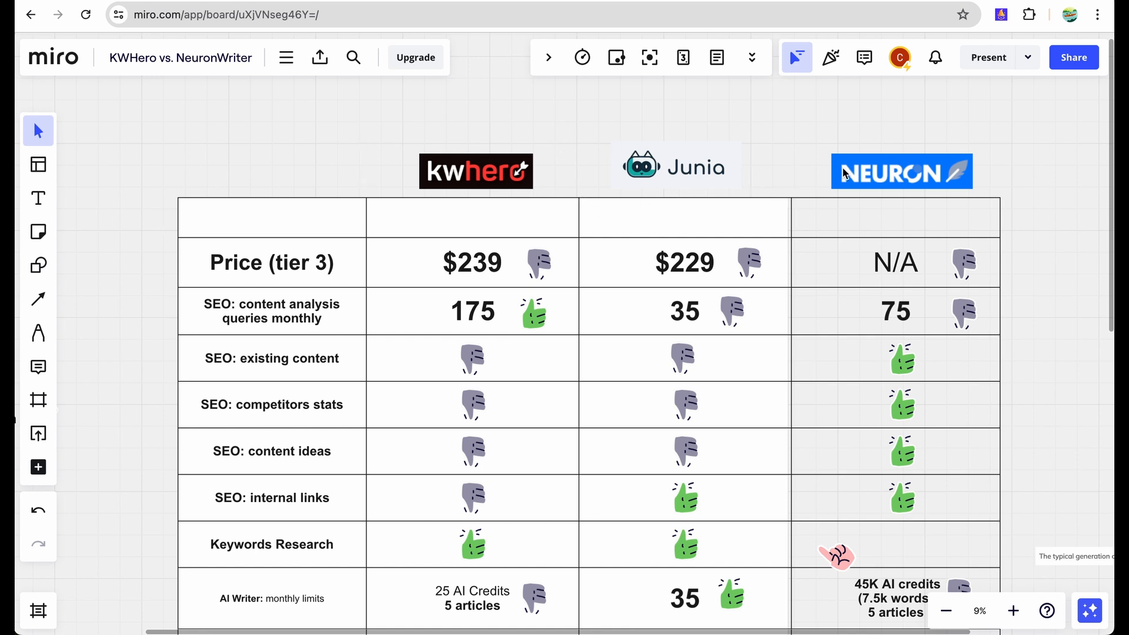
- Examine the price and monthly content analysis query rows for KWHero and Junia on the Miro comparison board
scroll(770, 155, "up", 1)
scroll(770, 155, "left", 1)
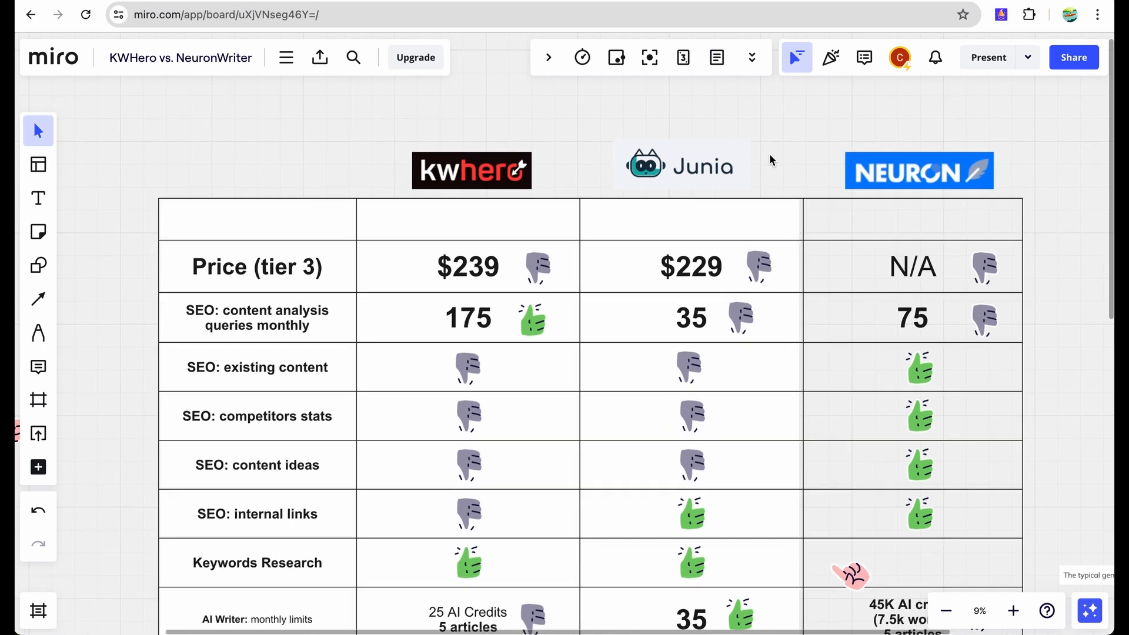
scroll(771, 159, "up", 10)
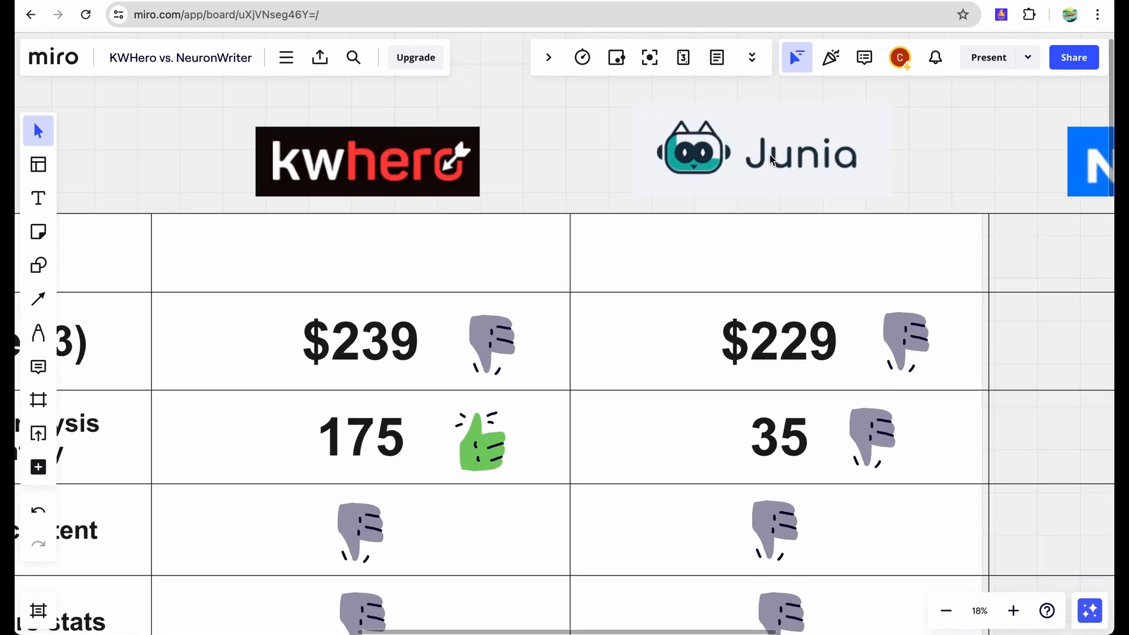
scroll(770, 160, "left", 1)
scroll(770, 160, "down", 1)
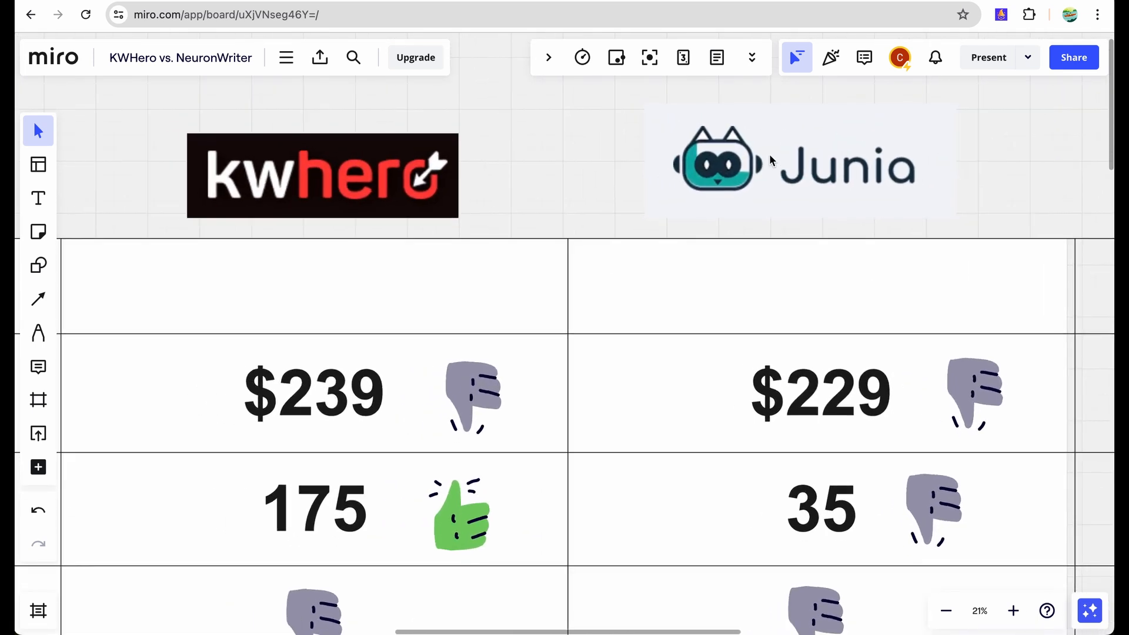
scroll(706, 154, "left", 1)
scroll(706, 154, "down", 1)
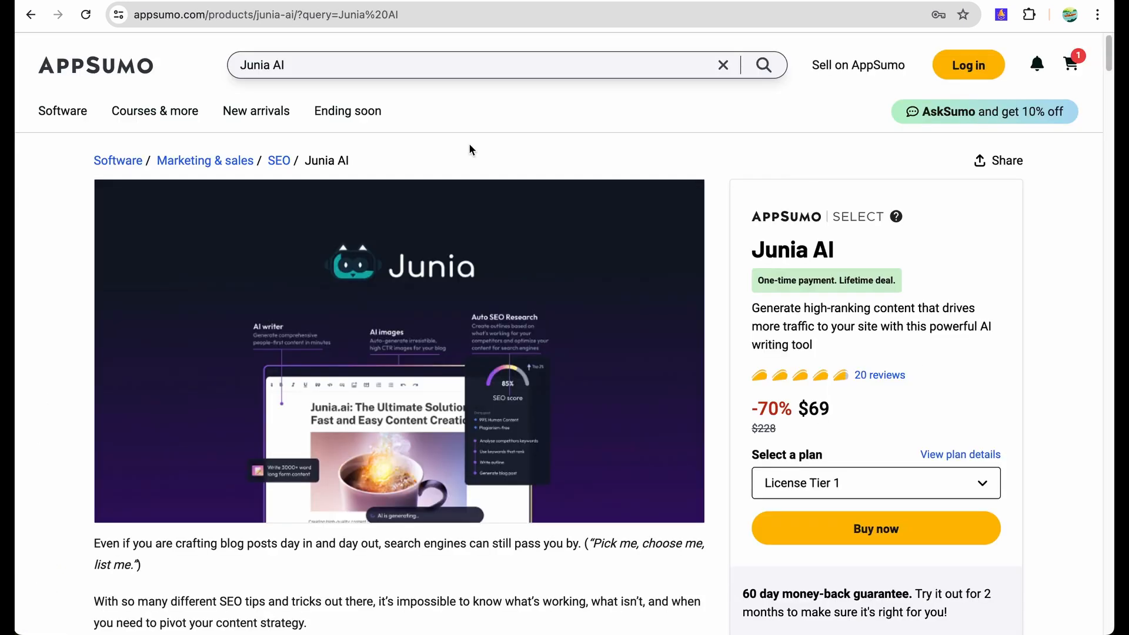
- Read the Junia AI deal's introduction, TL;DR and At-a-glance sections on its AppSumo product page
scroll(469, 144, "down", 3)
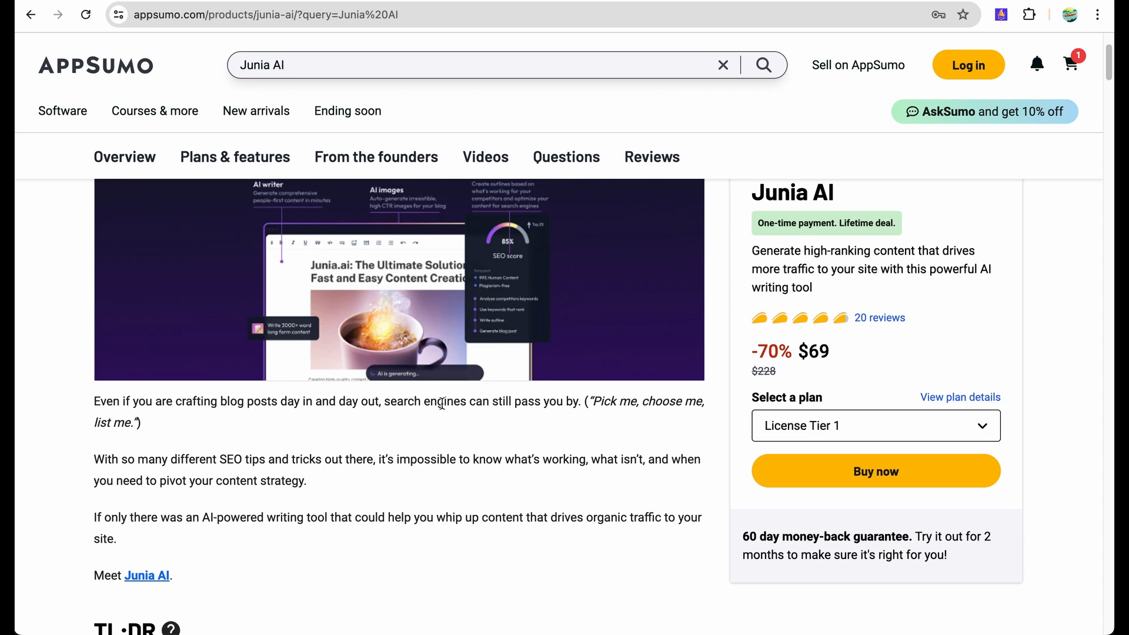
left_click_drag(442, 405, 443, 488)
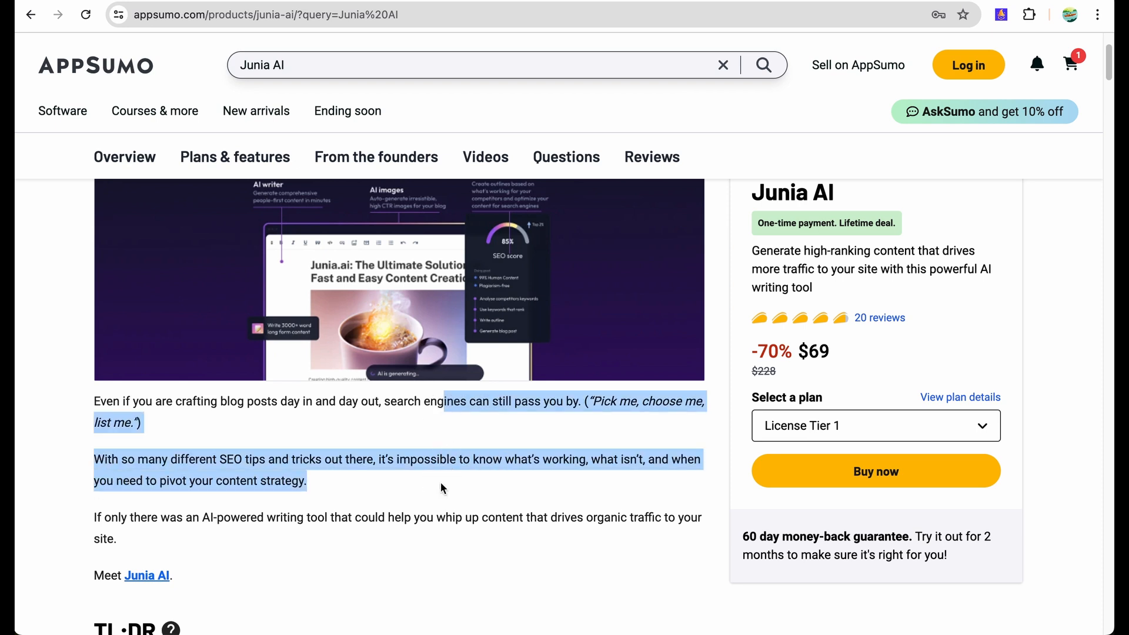
scroll(442, 488, "down", 3)
scroll(441, 483, "down", 10)
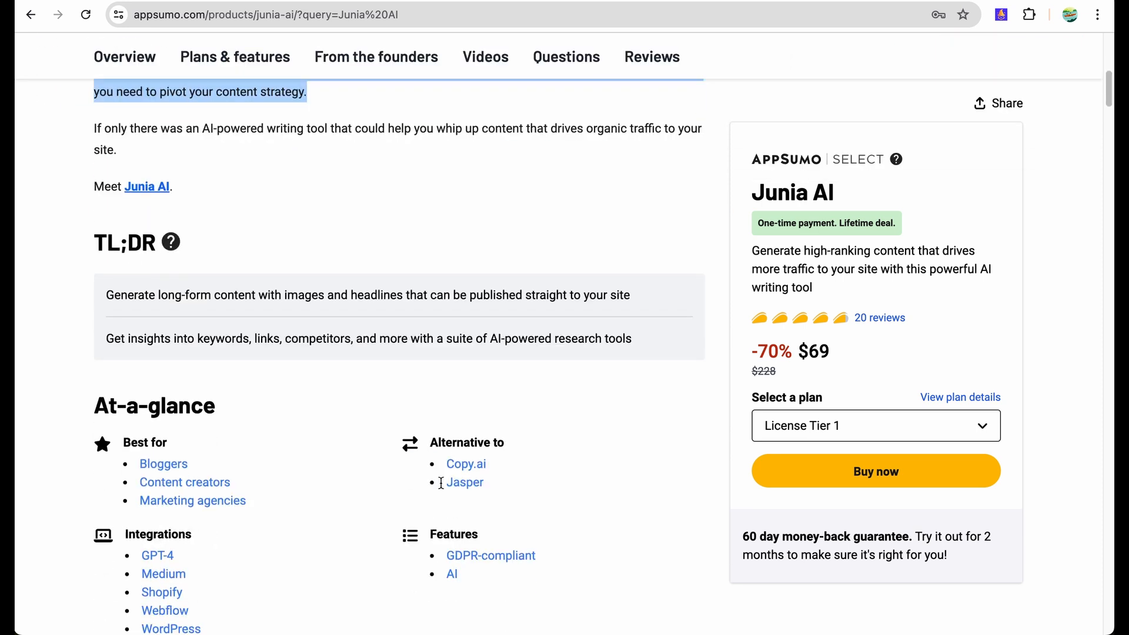
scroll(442, 488, "down", 6)
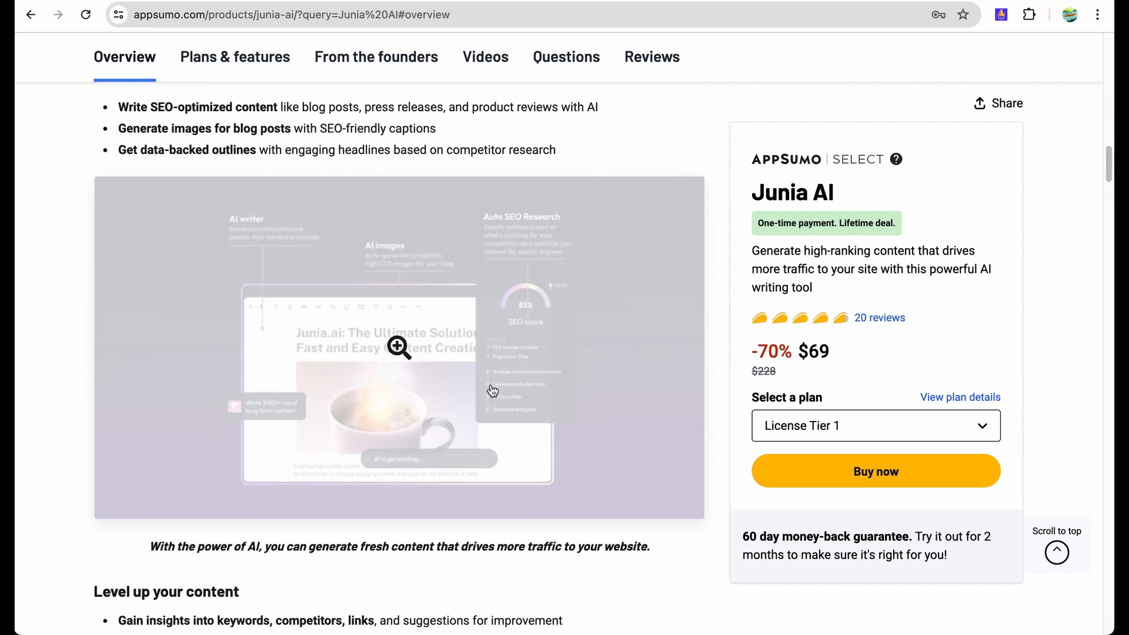
- View enlarged versions of the AI writer and article editor screenshots in the Junia AI overview, closing each one
left_click(510, 350)
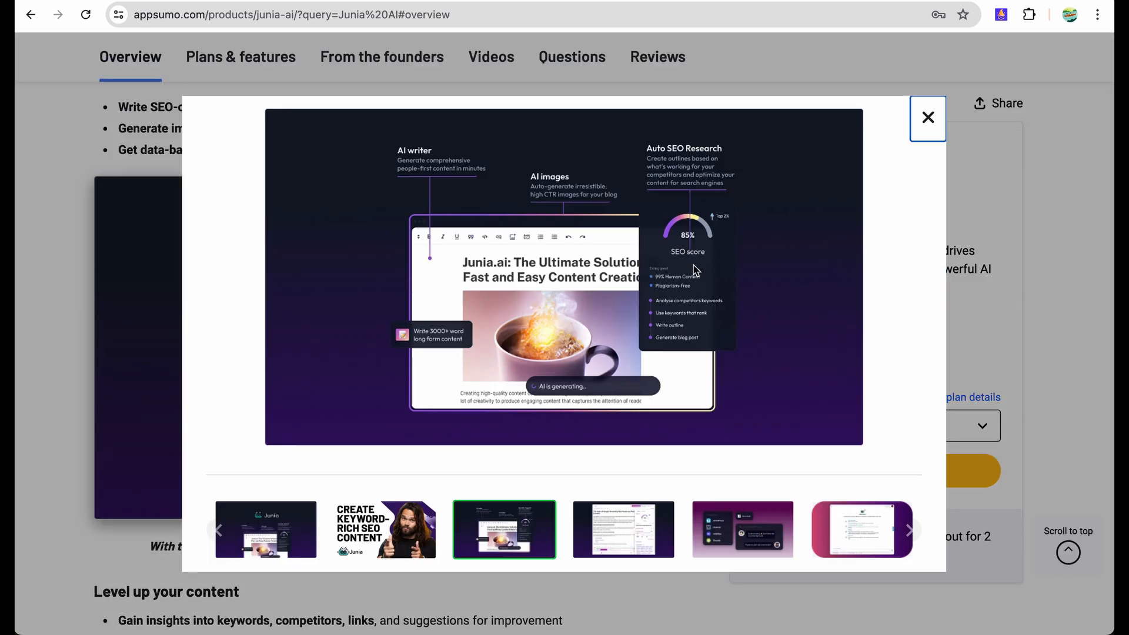
left_click(928, 118)
scroll(630, 443, "down", 9)
left_click(628, 434)
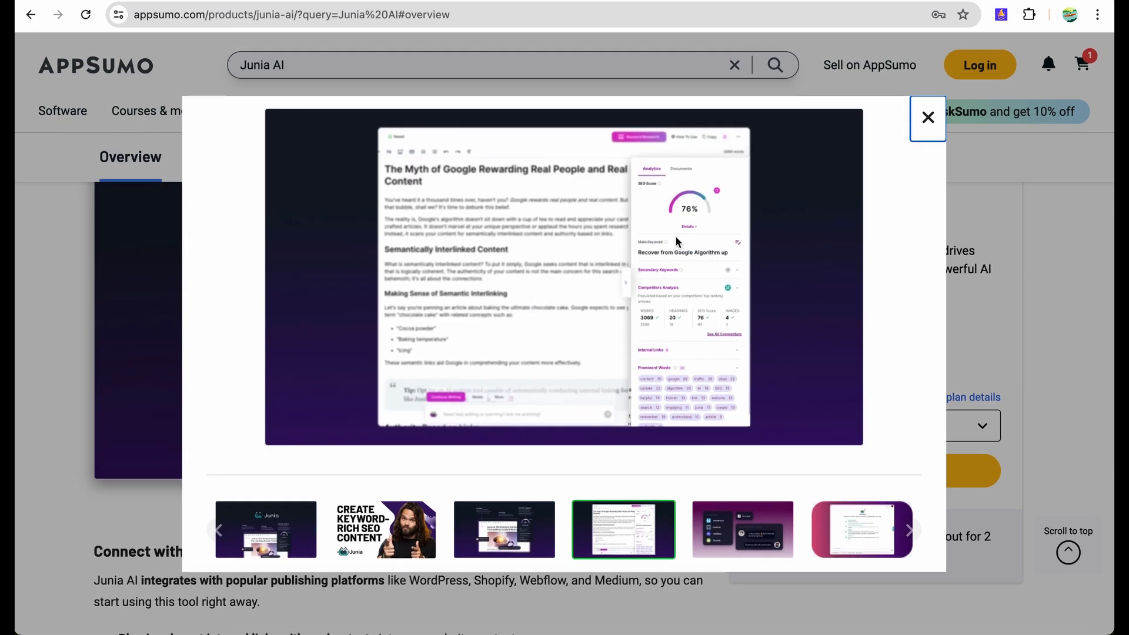
left_click(976, 193)
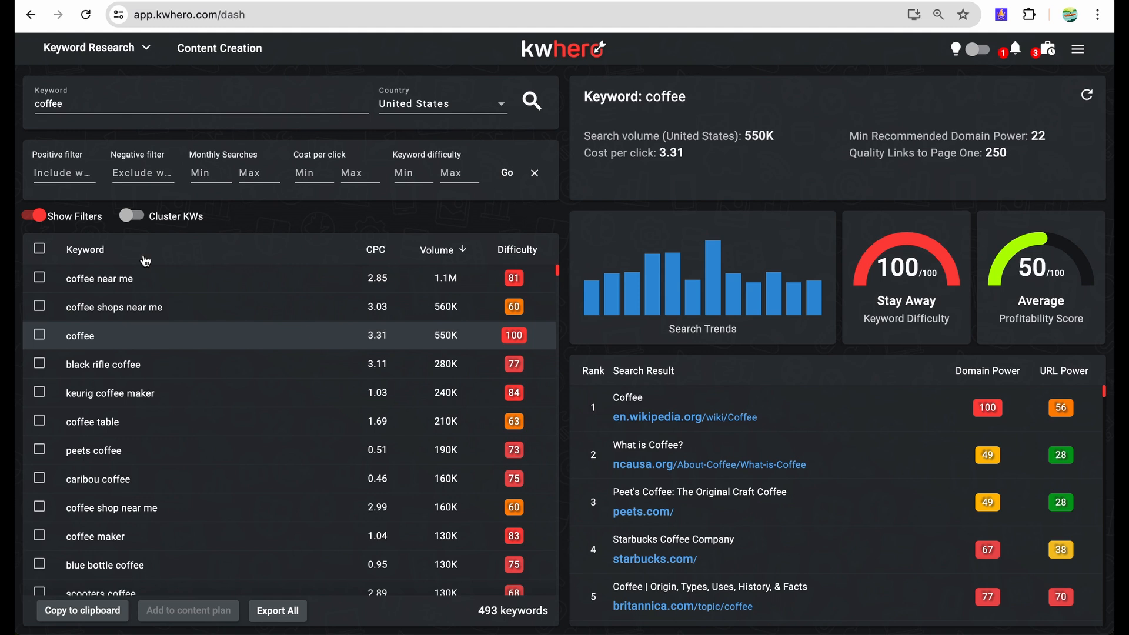
- Look through the KWHero keyword list for "coffee" in the United States
scroll(226, 493, "down", 3)
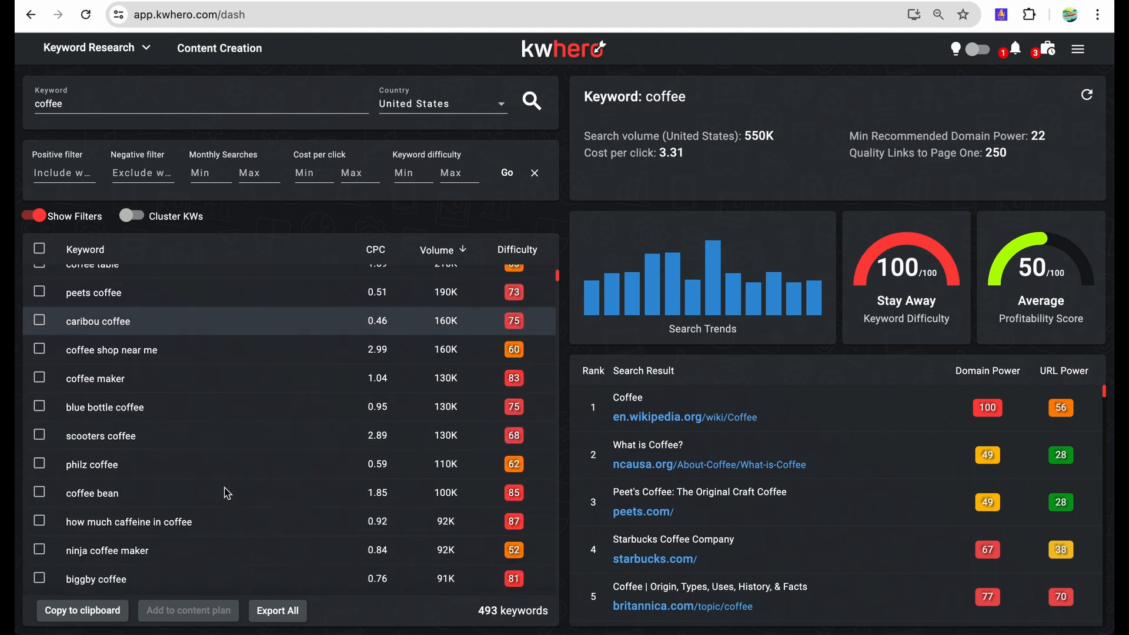
scroll(227, 493, "up", 3)
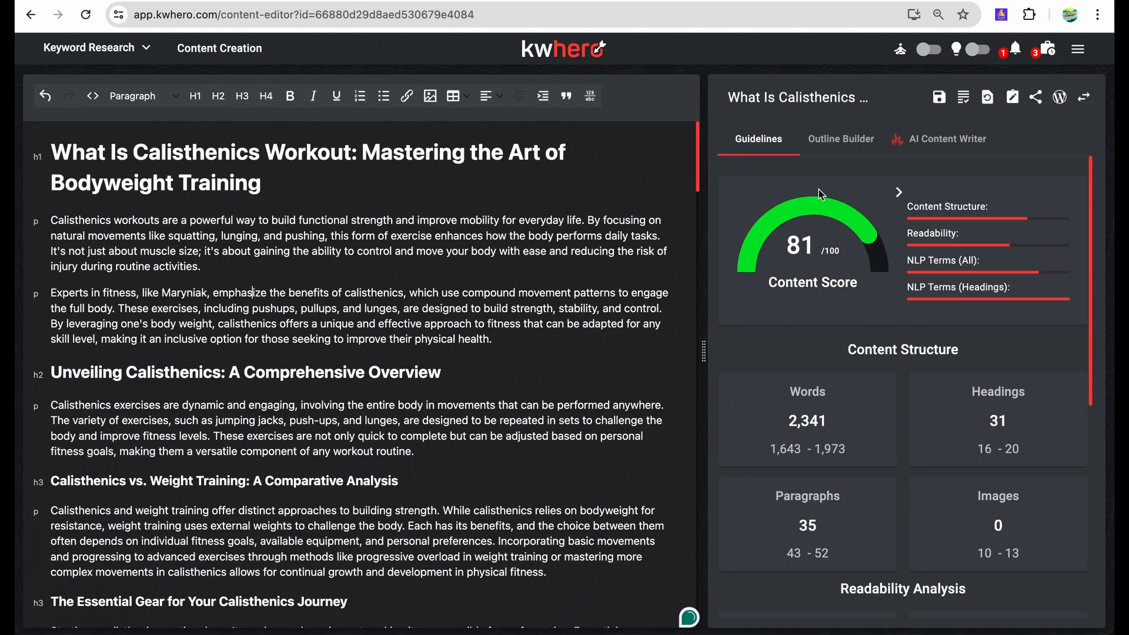
- Review the calisthenics article's outline in the Outline Builder and expand the "Calisthenics vs. Weight Training" section's writing instructions
left_click(837, 144)
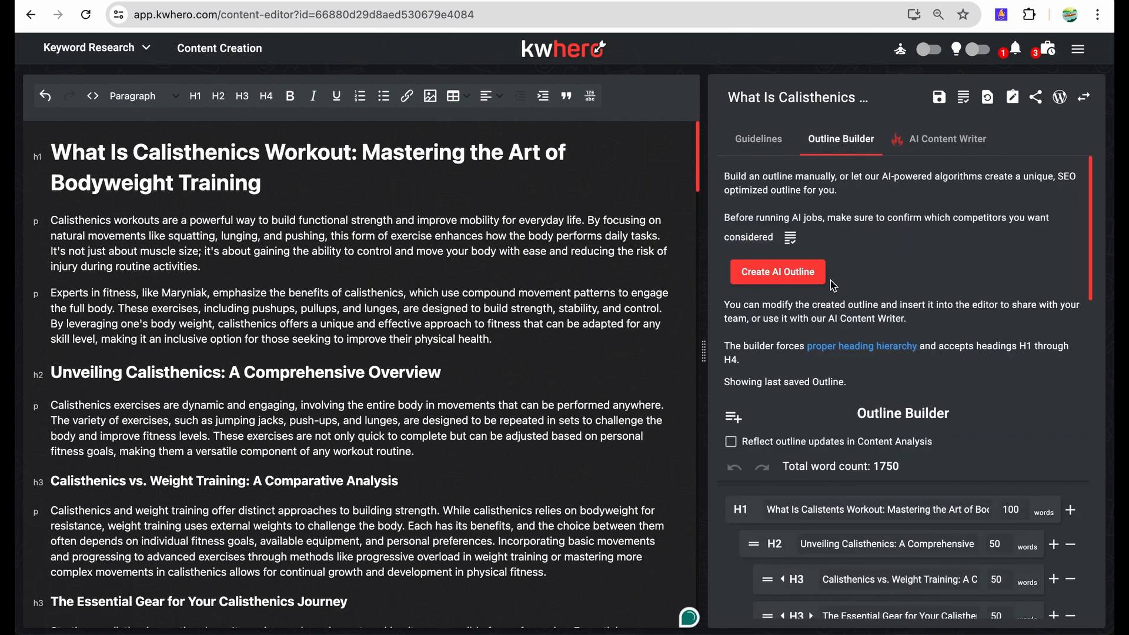
scroll(830, 280, "down", 4)
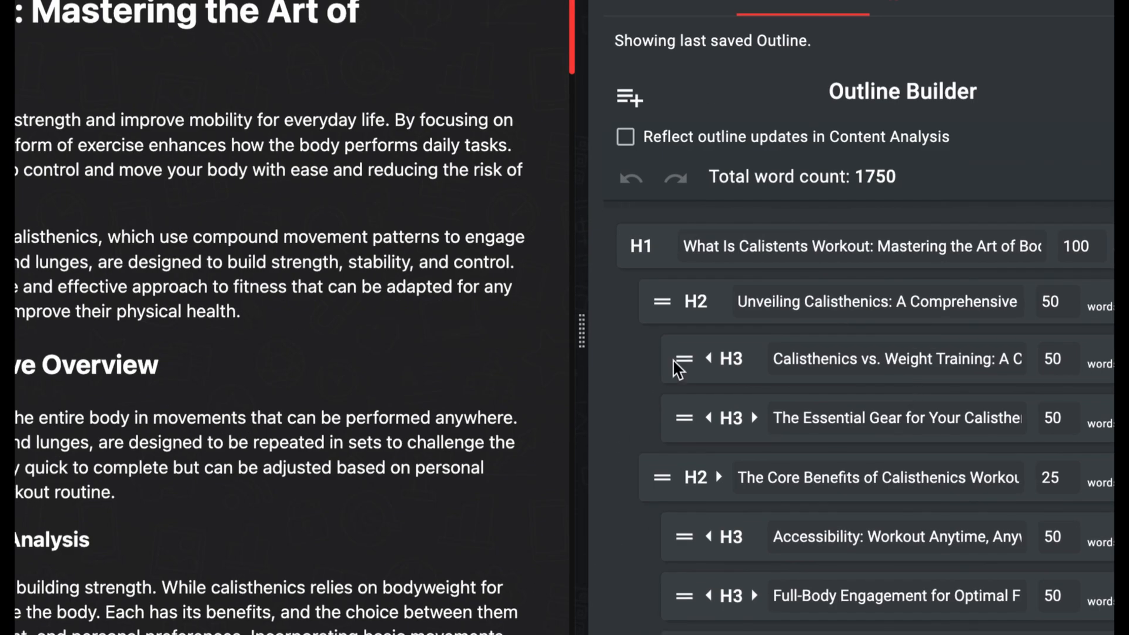
left_click(764, 368)
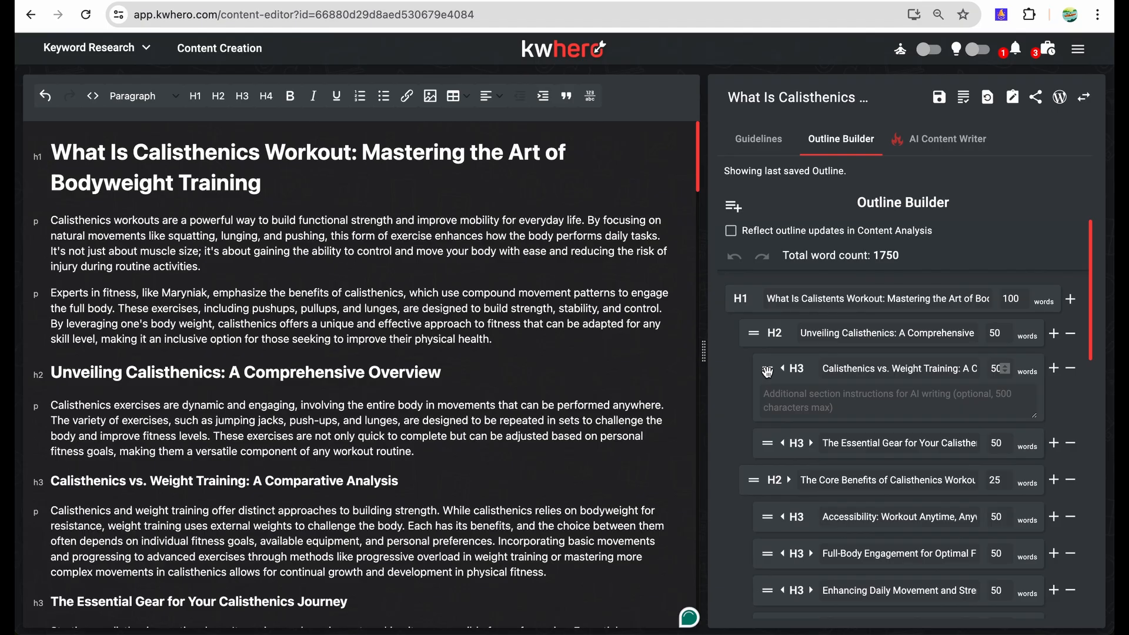
- Review the AI Content Writer's writing and expert options, and skim the calisthenics article's text
left_click(940, 140)
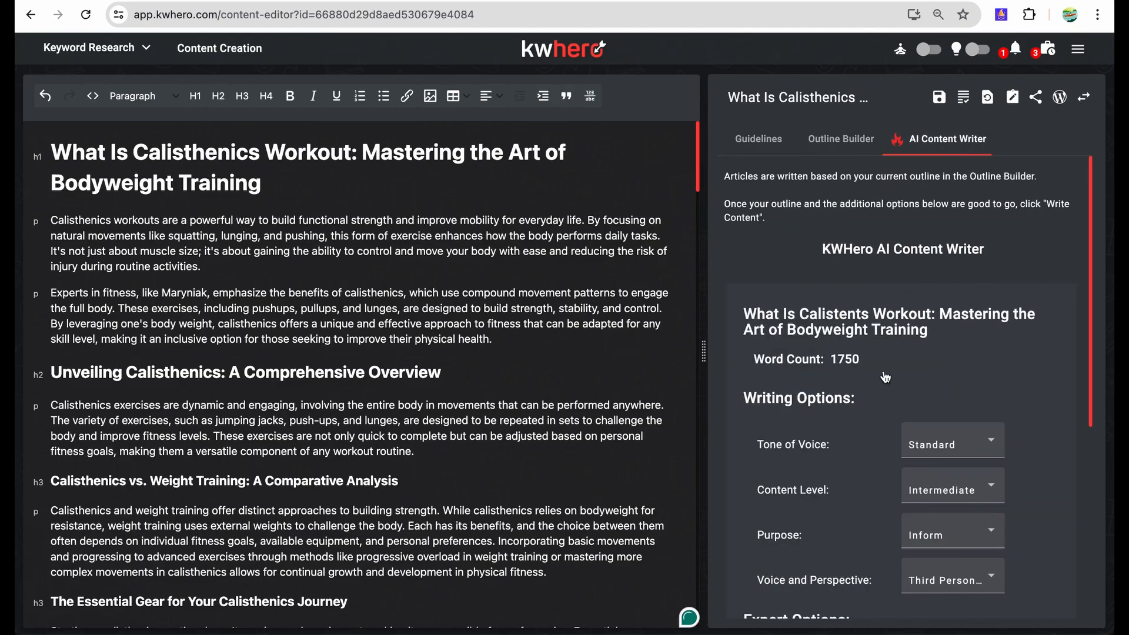
scroll(886, 377, "down", 4)
scroll(886, 376, "down", 3)
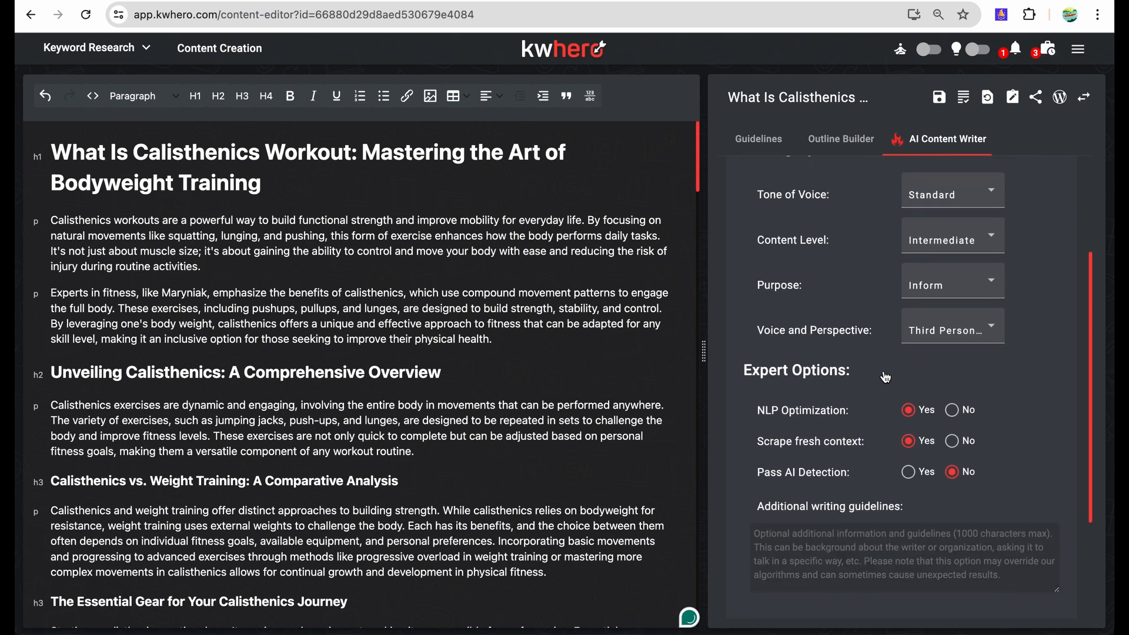
scroll(886, 377, "up", 7)
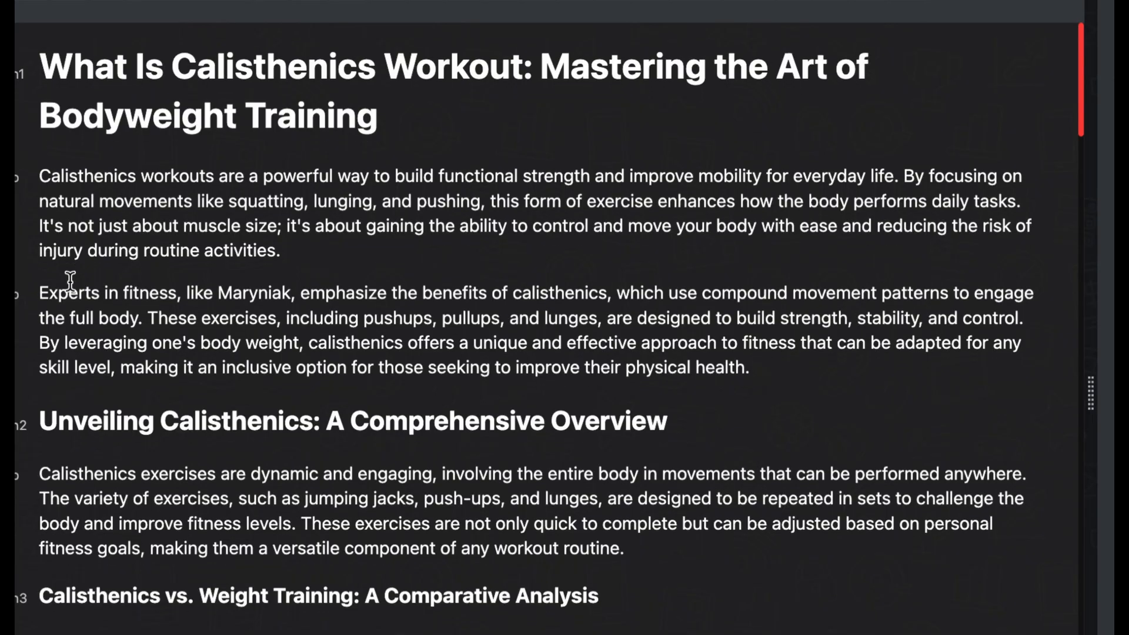
scroll(70, 282, "down", 8)
scroll(70, 282, "down", 15)
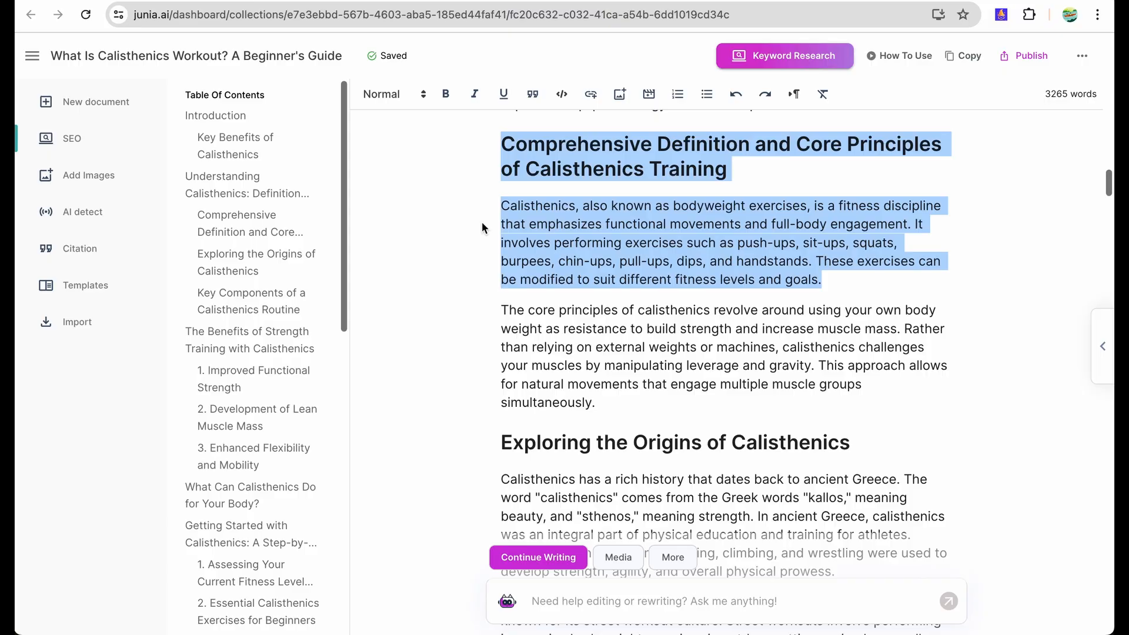
- Clear the text highlight in Junia's calisthenics beginner's guide and view the article's opening and handstand image
left_click(482, 222)
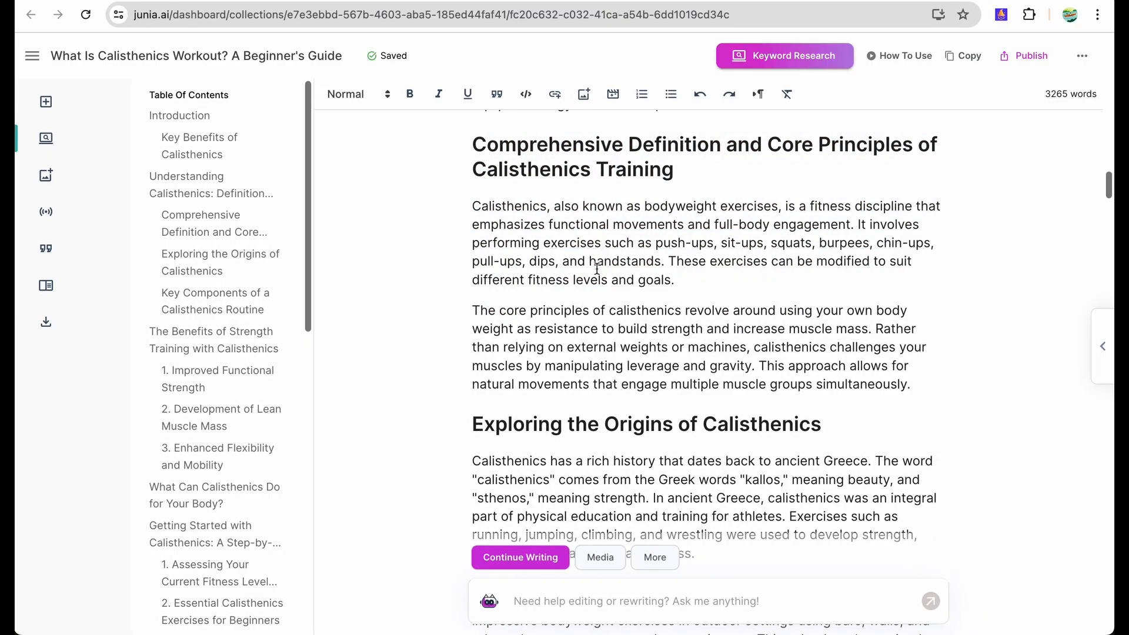
scroll(596, 268, "up", 10)
scroll(597, 268, "up", 4)
scroll(381, 307, "down", 5)
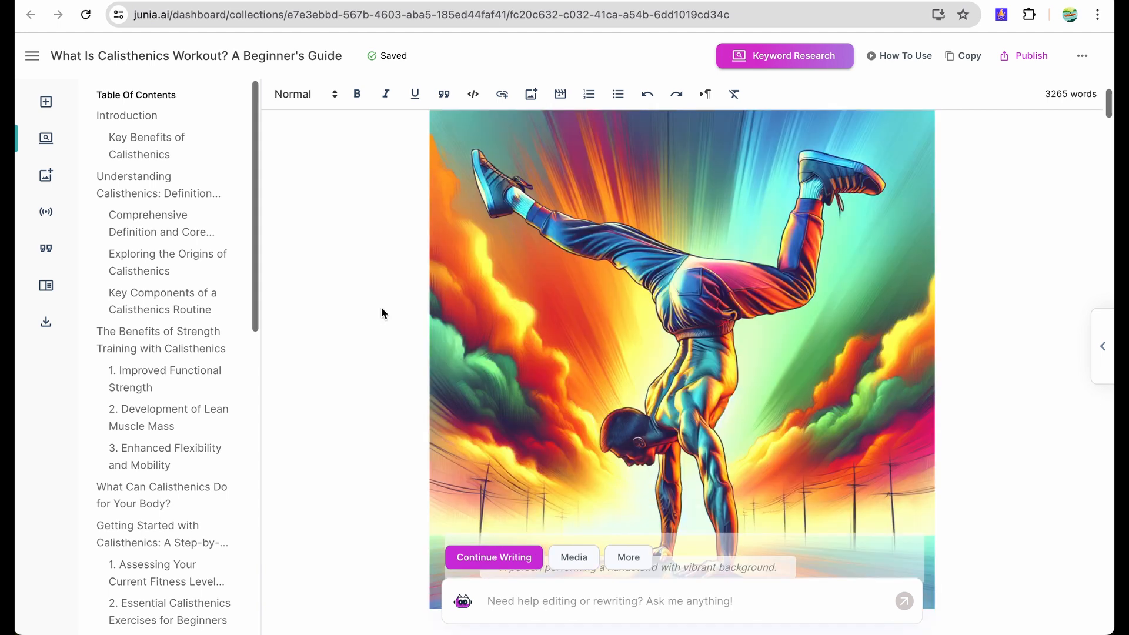
scroll(381, 307, "down", 1)
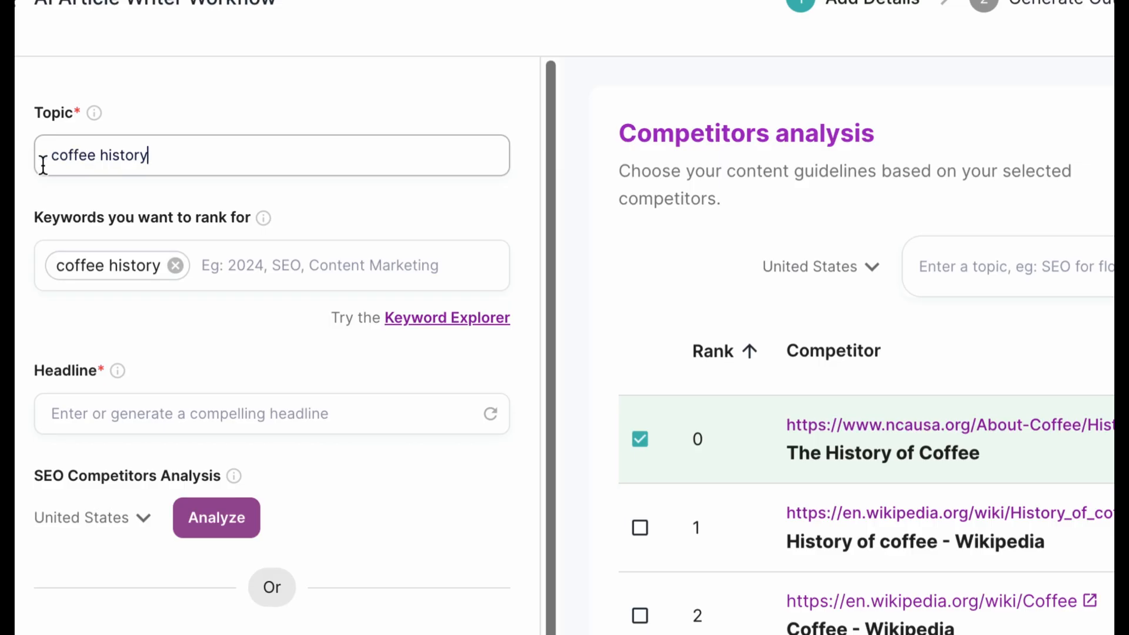
- Search Junia's Keyword Explorer for the article topic "coffee history"
triple_click(73, 162)
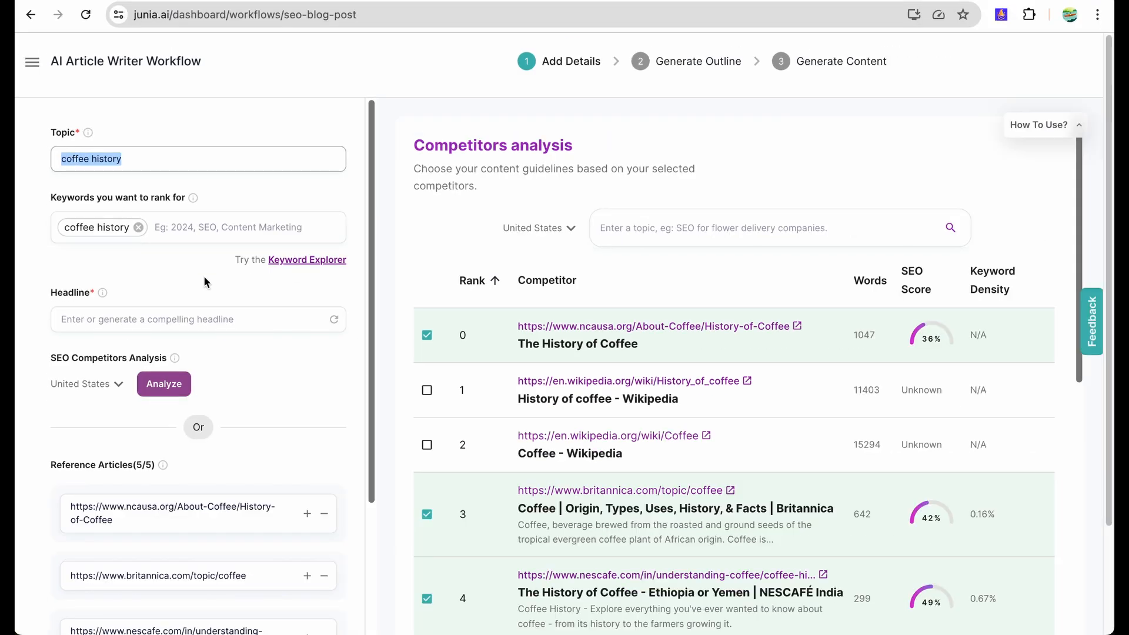
left_click(447, 317)
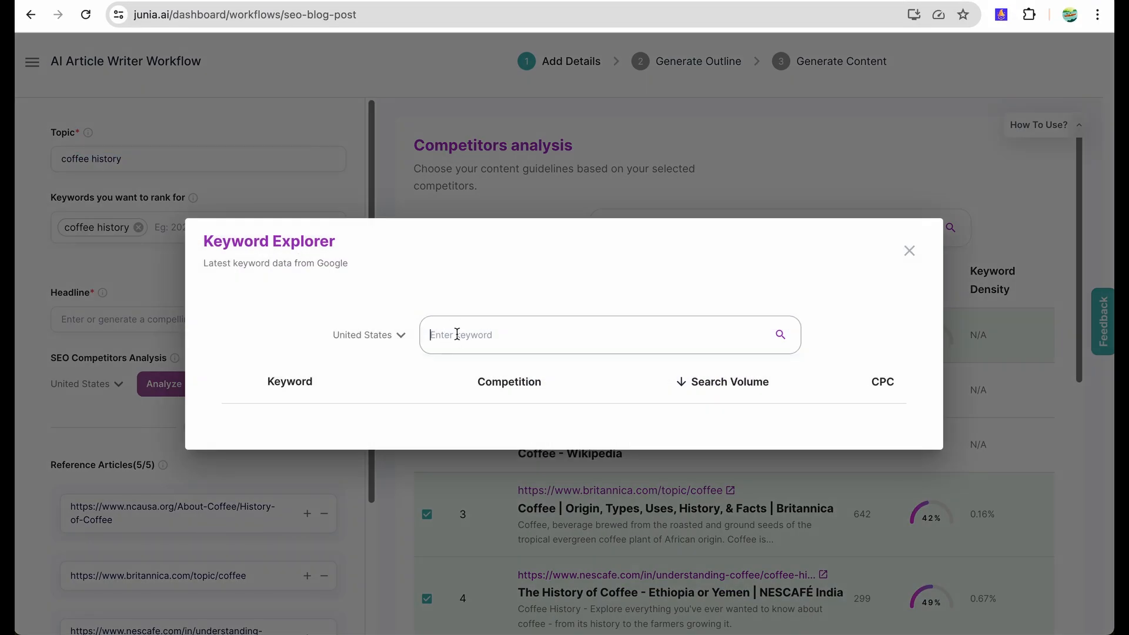
type("coffee history")
key("Return")
- Add "starbucks background", "background about starbucks" and "ancestors coffee" to the keywords to rank for, and close the Keyword Explorer
left_click(238, 306)
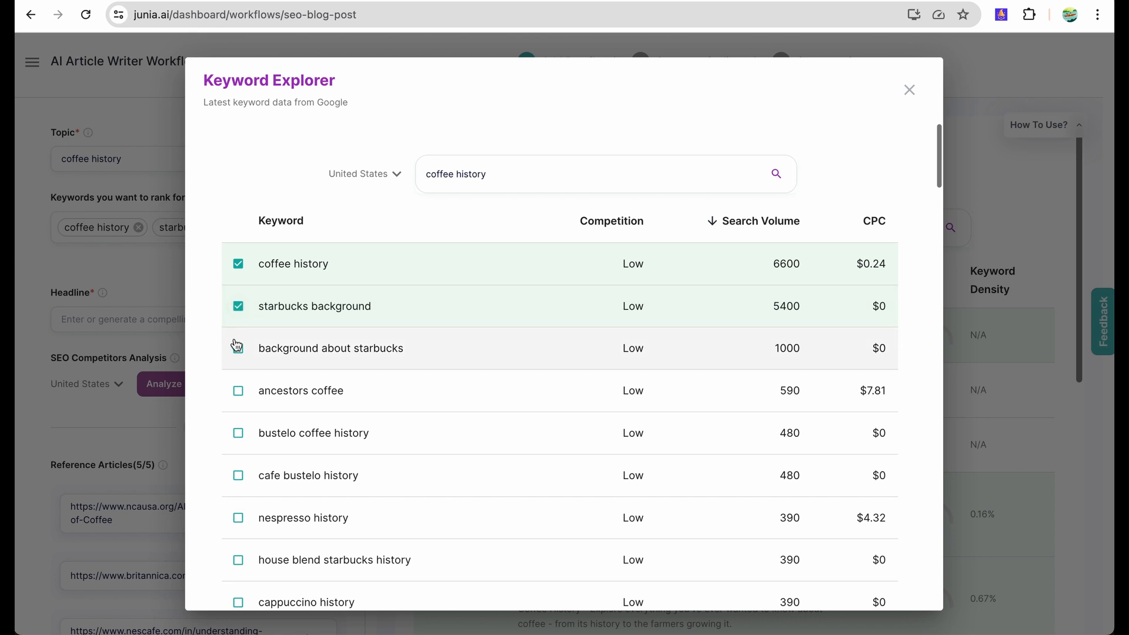
left_click(238, 348)
left_click(239, 391)
scroll(605, 446, "down", 2)
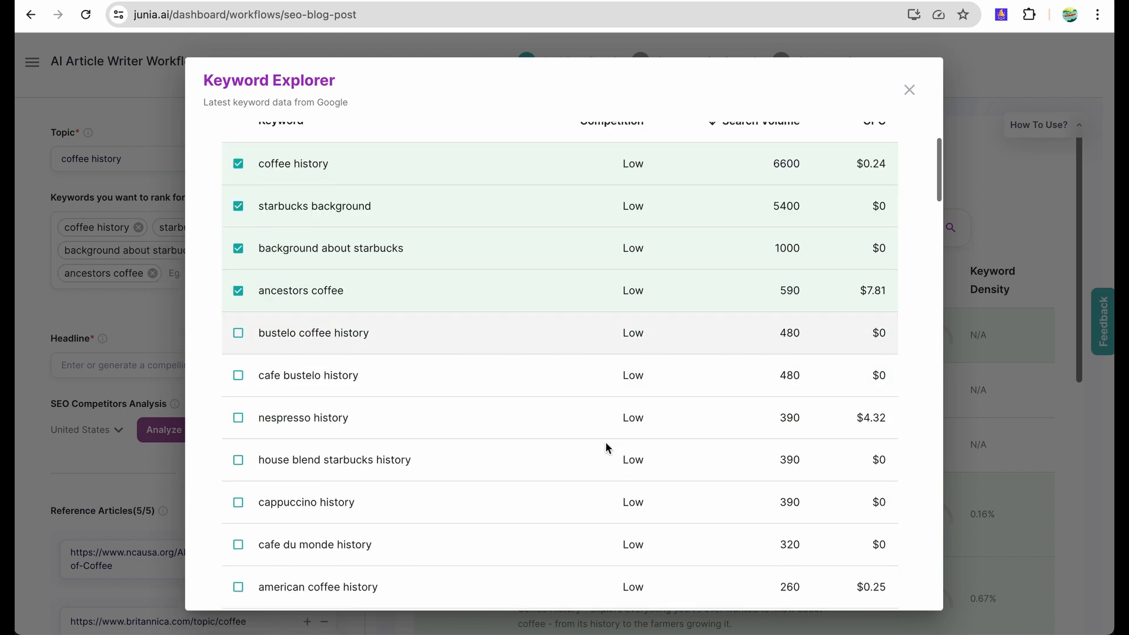
scroll(605, 446, "up", 2)
left_click(909, 90)
scroll(235, 359, "down", 5)
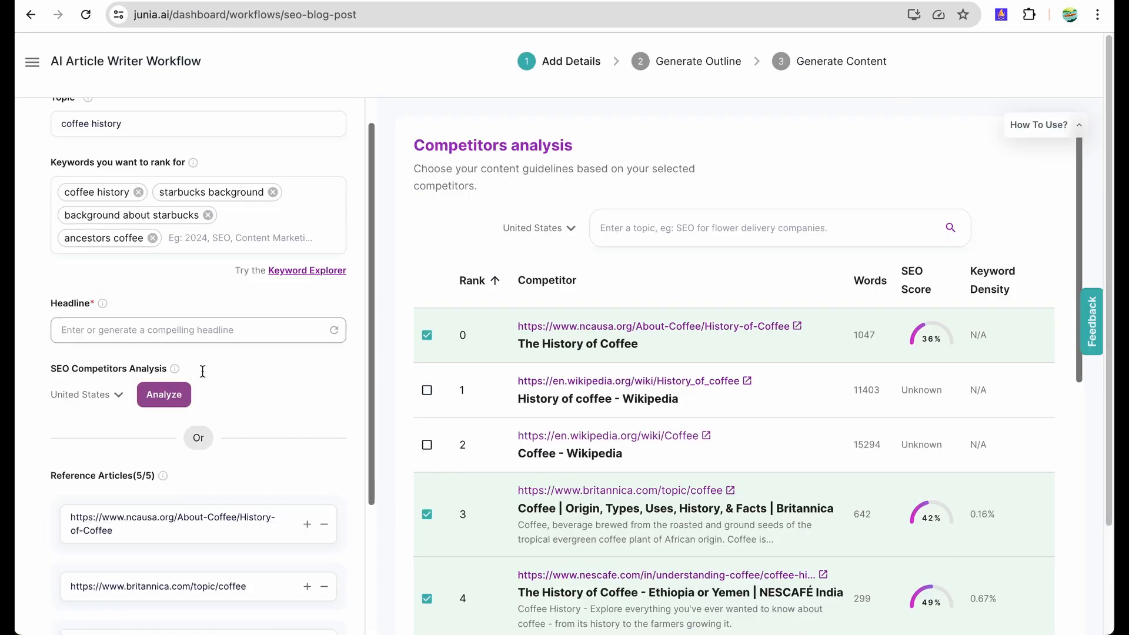
- Review the selected reference articles and the coffee history competitors' word counts, SEO scores and keyword densities
scroll(623, 421, "down", 3)
scroll(623, 421, "down", 2)
scroll(623, 421, "up", 3)
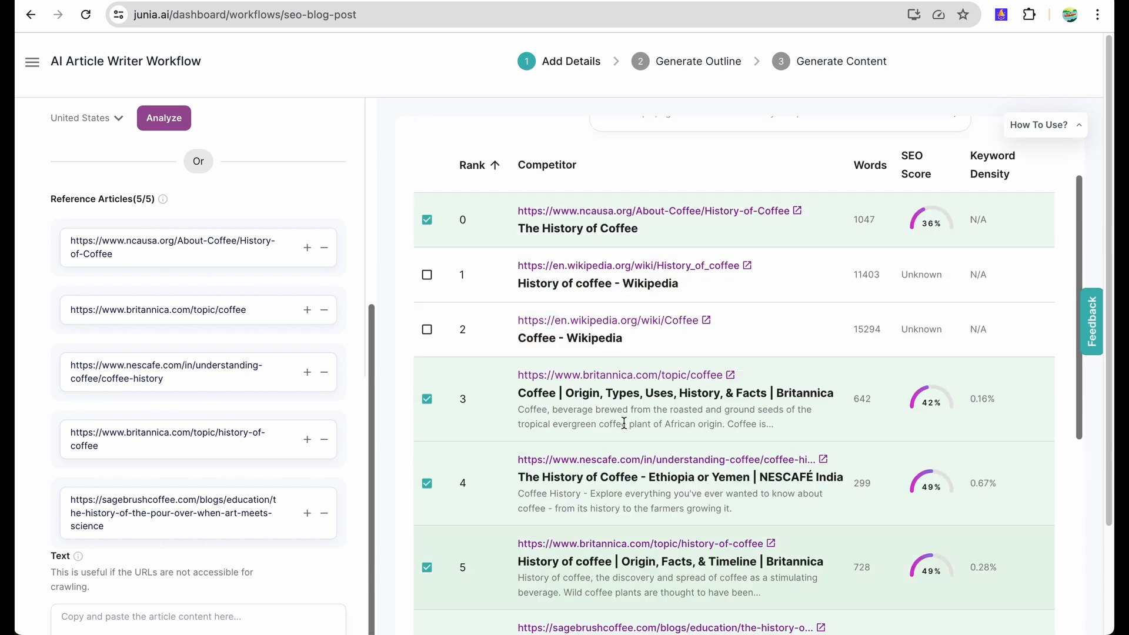
scroll(623, 421, "down", 2)
scroll(624, 423, "down", 2)
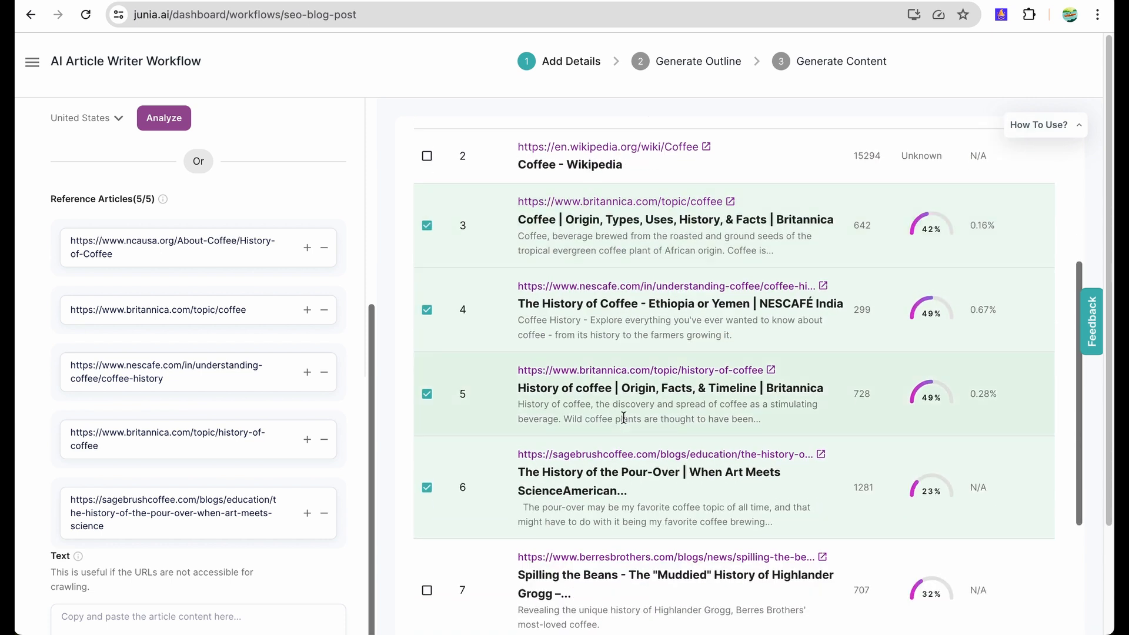
scroll(240, 434, "down", 3)
- Generate headline suggestions, choose "Uncover the Fascinating History of Coffee: From Ancient Ancestors to Modern Marvel", and continue to the outline settings
scroll(200, 550, "up", 8)
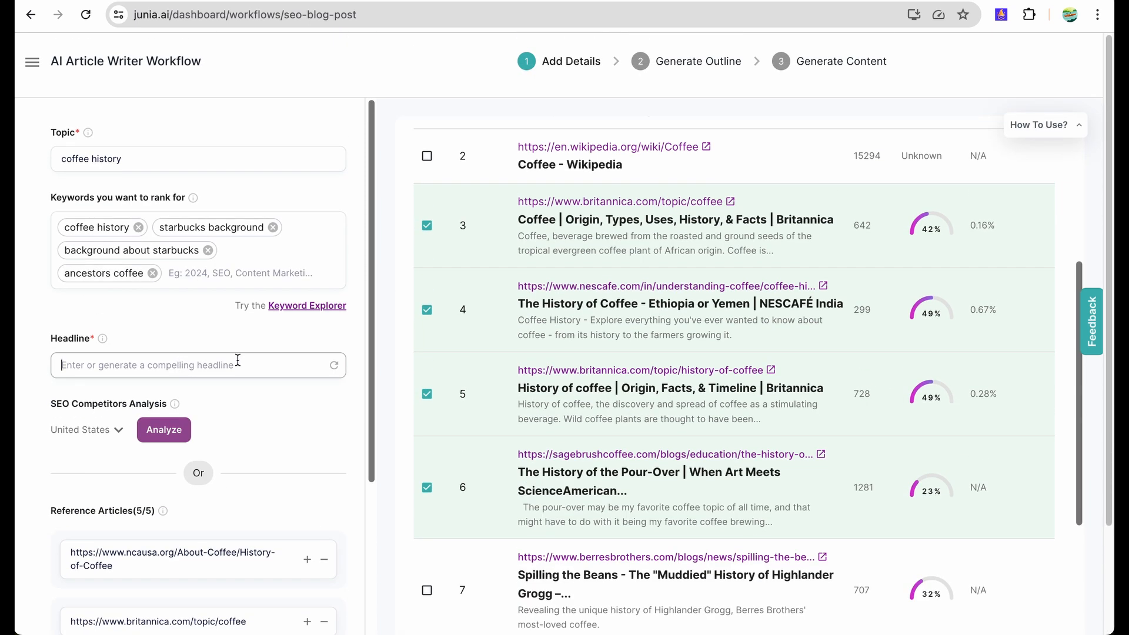
left_click(334, 366)
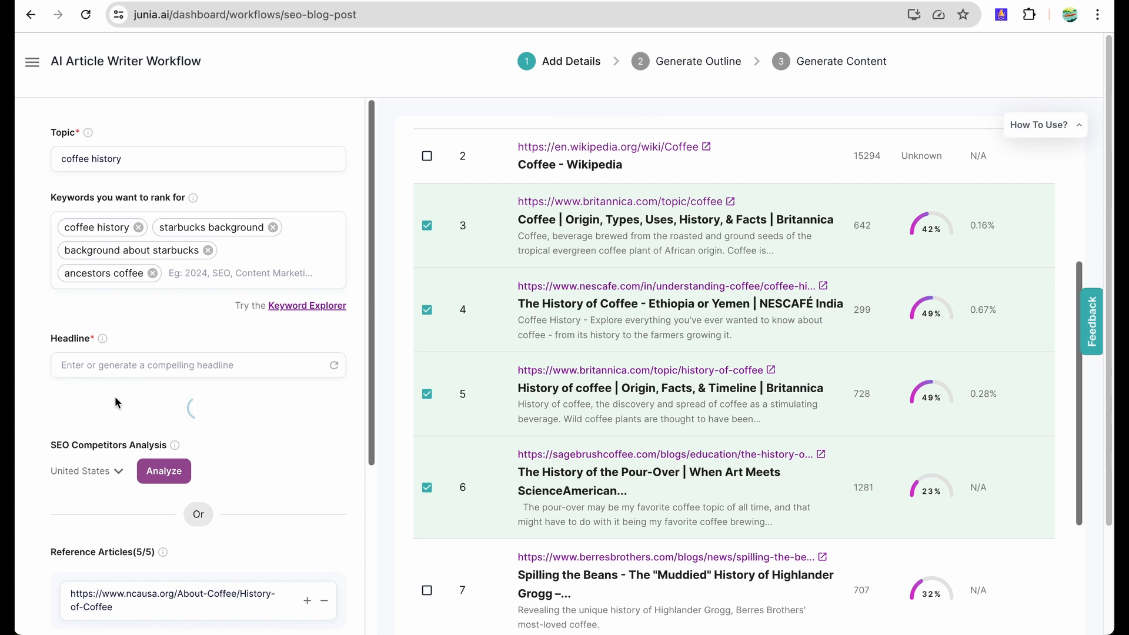
left_click(164, 449)
scroll(177, 470, "down", 12)
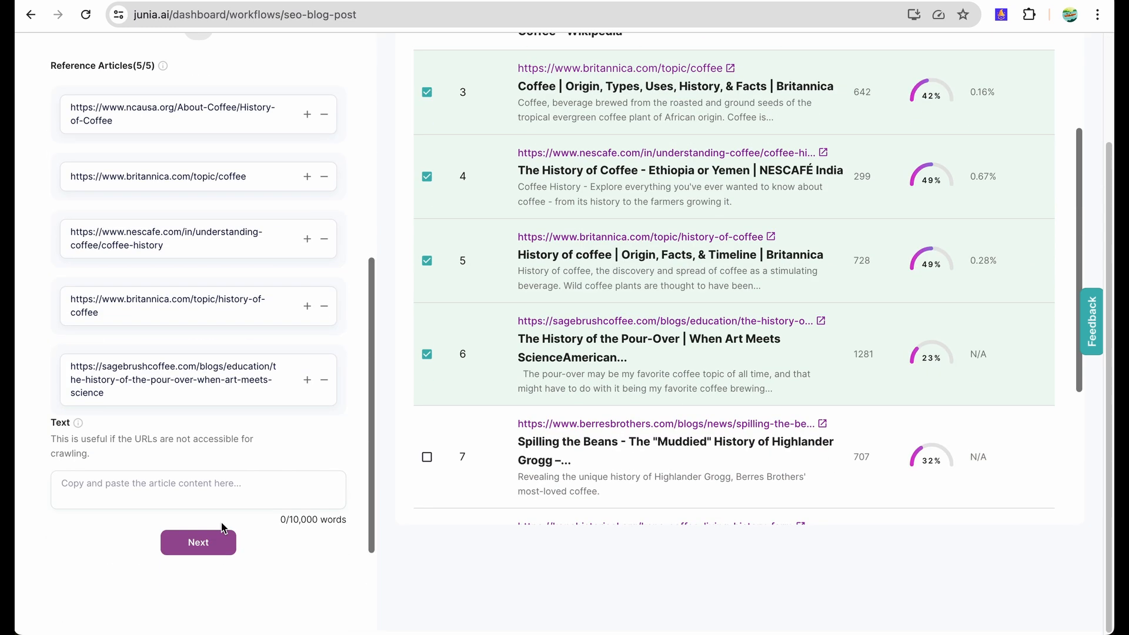
left_click(223, 535)
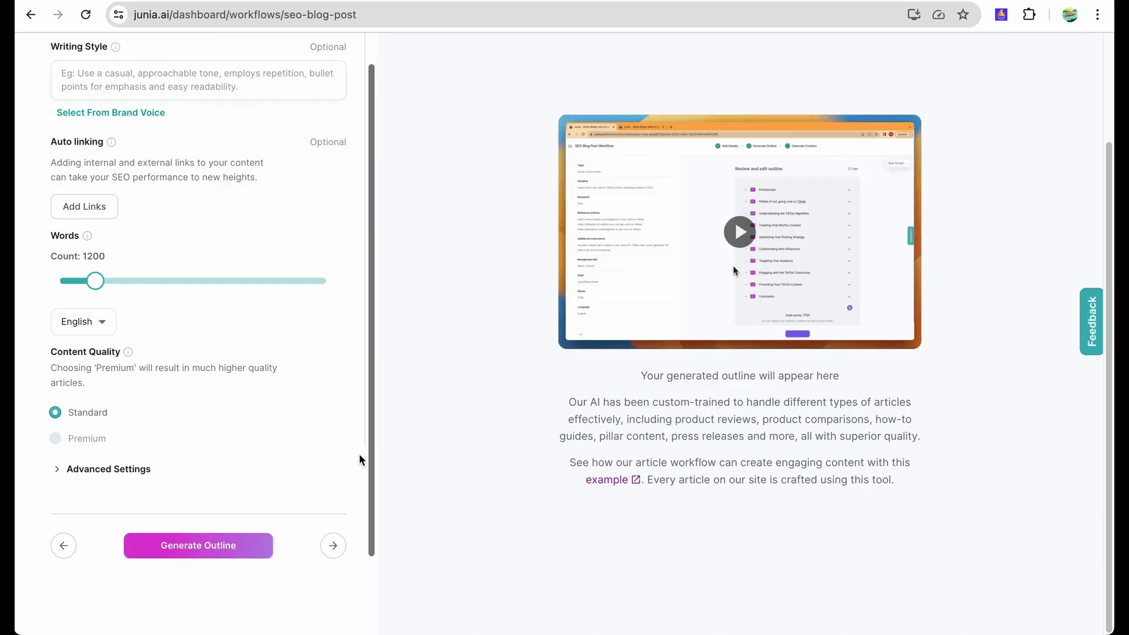
- Generate the article outline with the optional fields blank, keeping 1200 words, English and Standard content quality
scroll(280, 376, "up", 2)
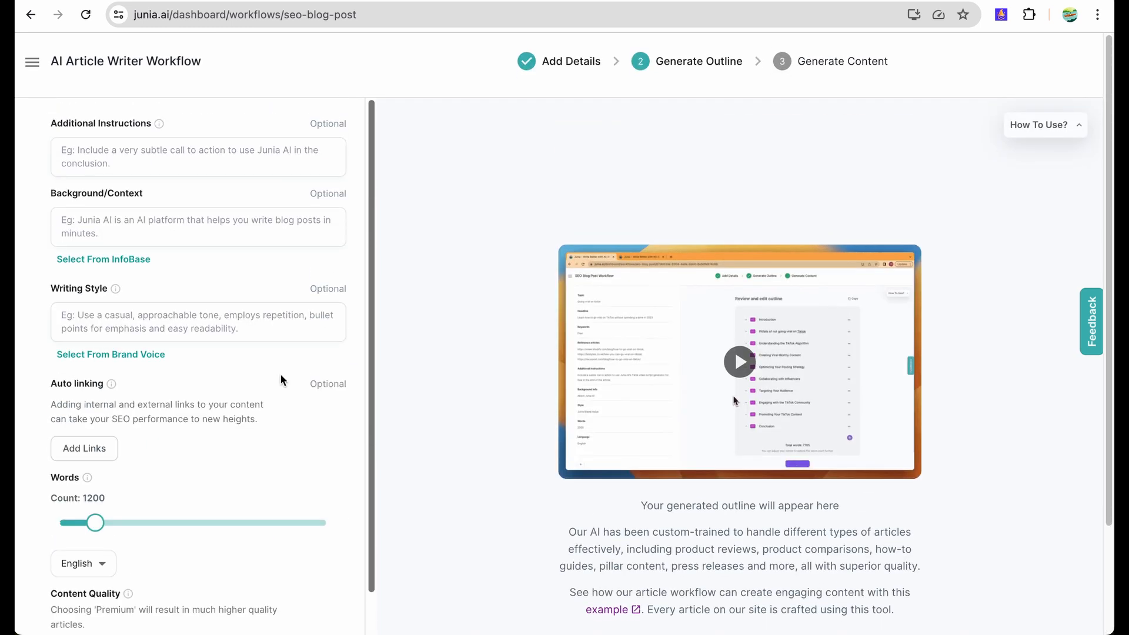
scroll(280, 377, "down", 2)
scroll(239, 536, "down", 3)
left_click(215, 542)
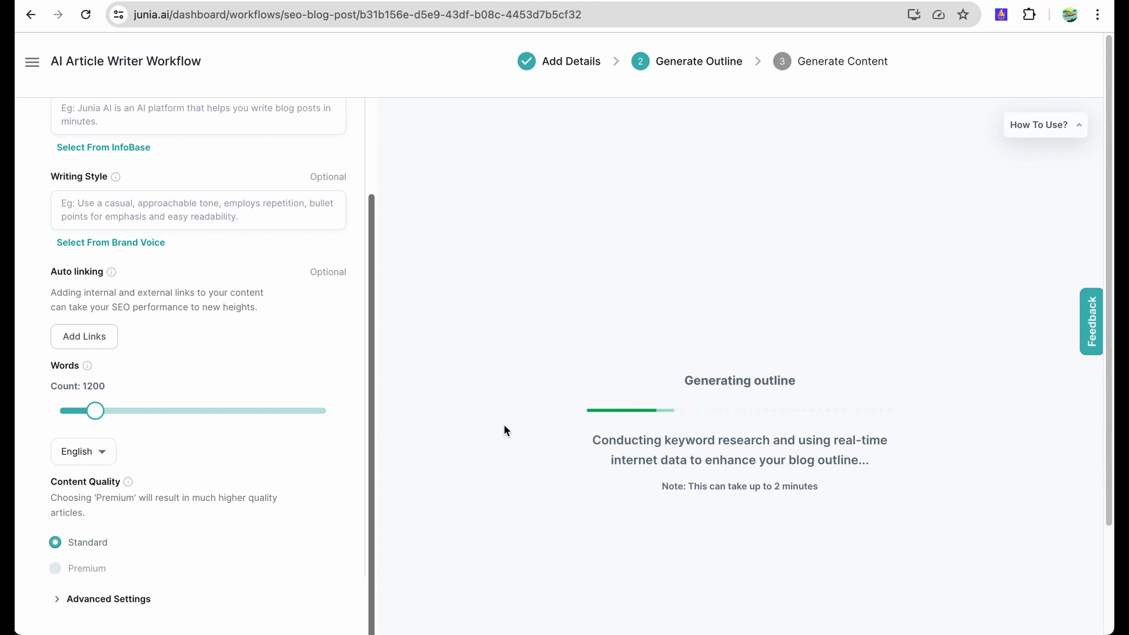
scroll(612, 398, "down", 2)
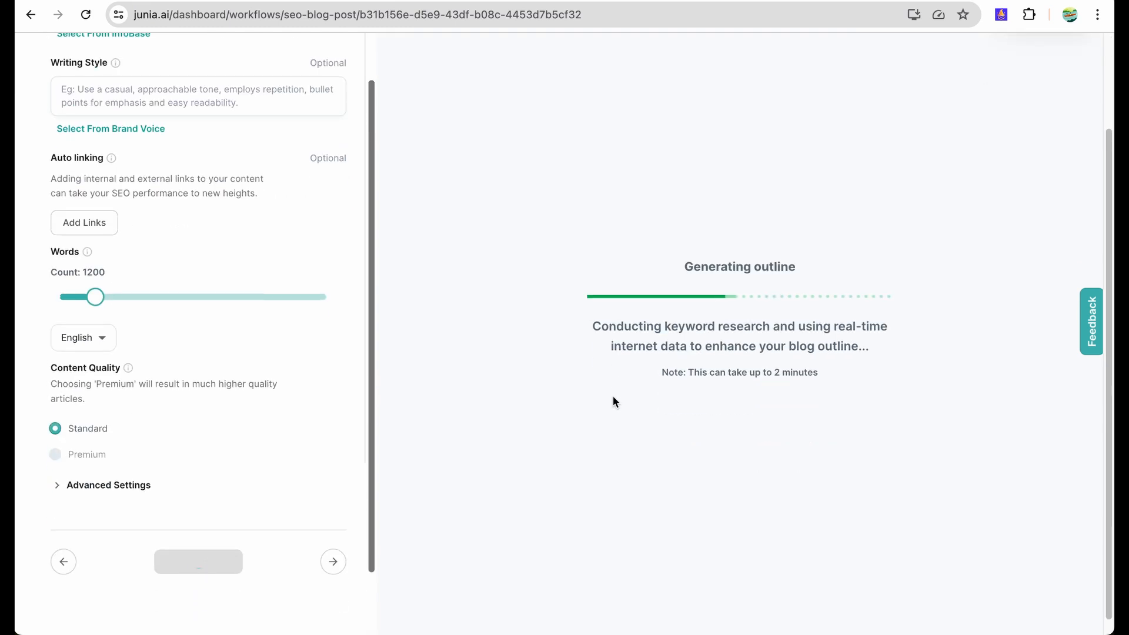
scroll(605, 339, "up", 2)
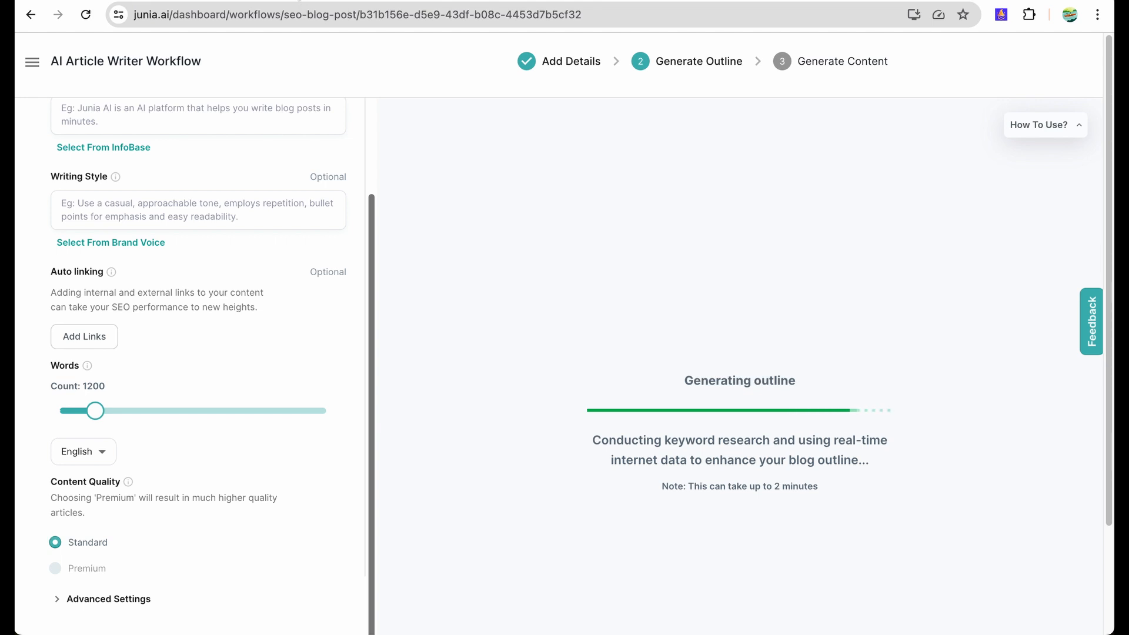
- Expand the outline's Introduction section and set its word count to 250
left_click(550, 224)
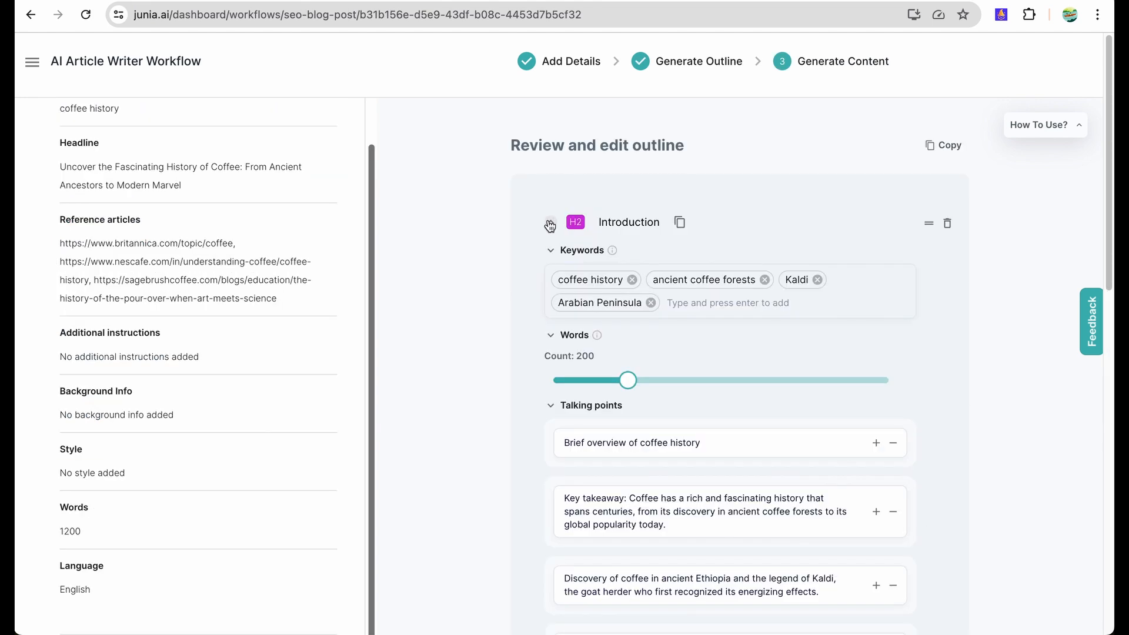
scroll(550, 225, "down", 2)
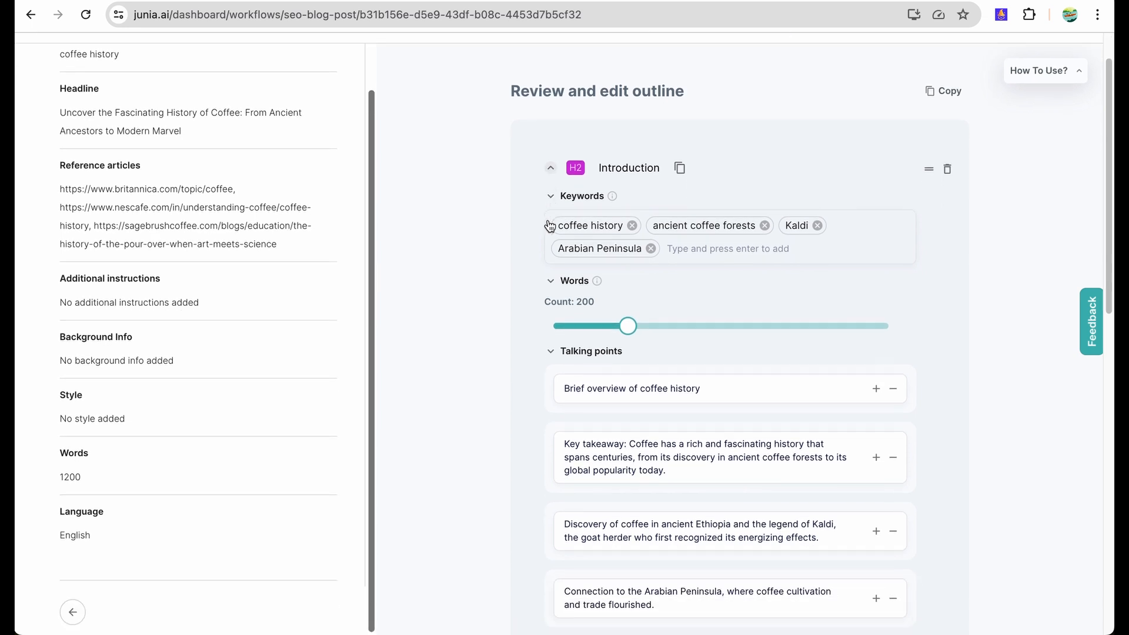
scroll(548, 224, "up", 1)
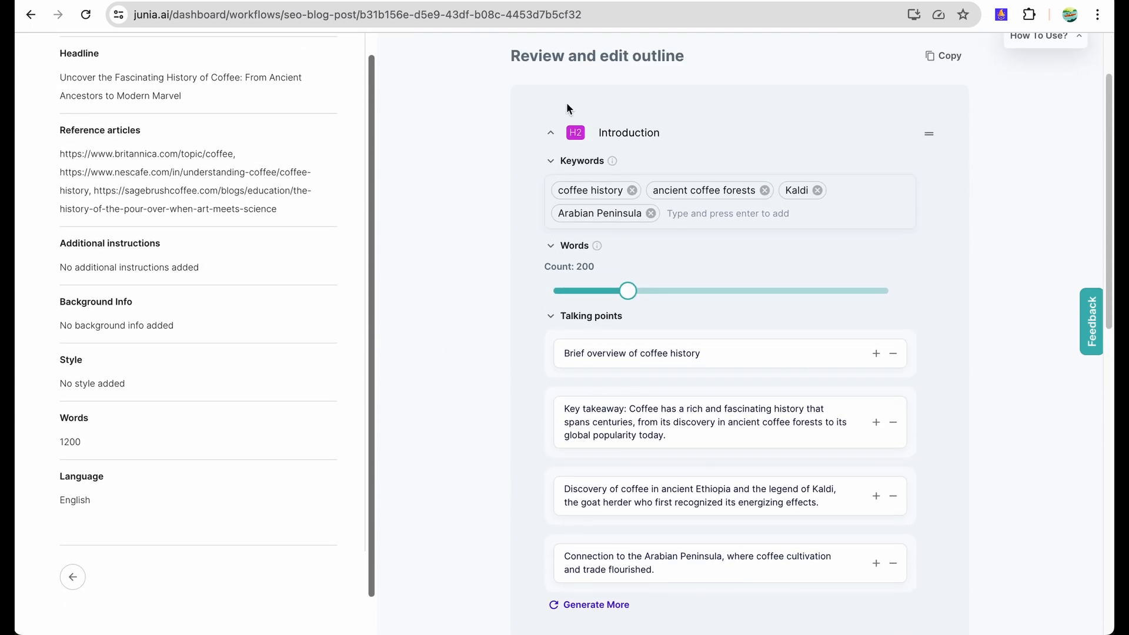
left_click_drag(629, 291, 665, 292)
- Inspect the Introduction's editable talking points and the outline's remaining headings, and collapse the Introduction section
left_click(644, 353)
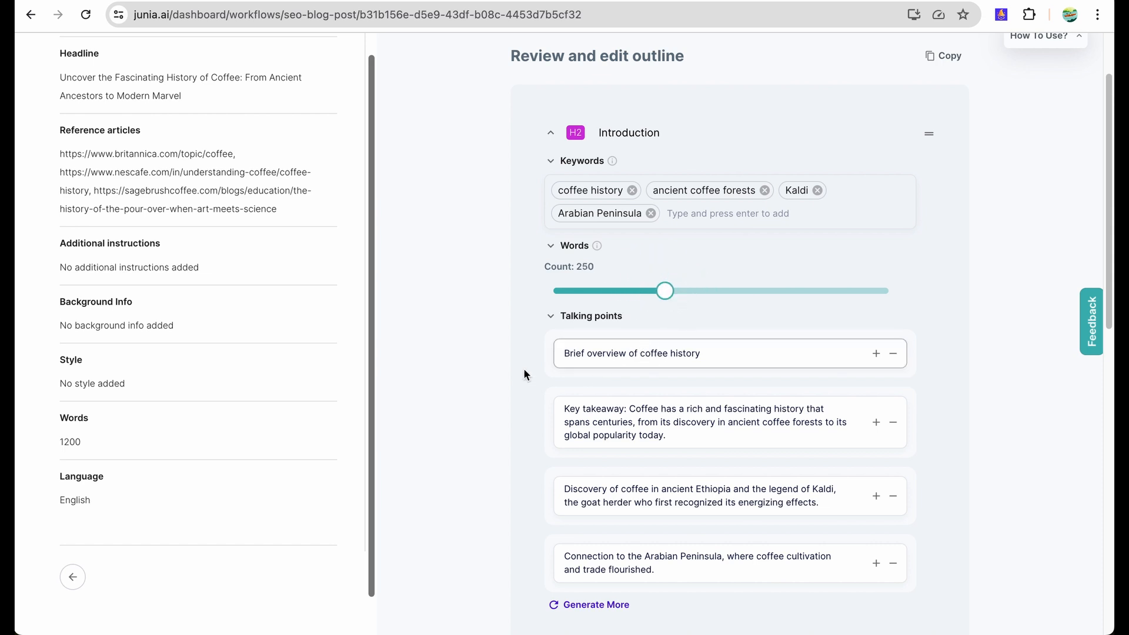
scroll(524, 368, "down", 2)
left_click(596, 325)
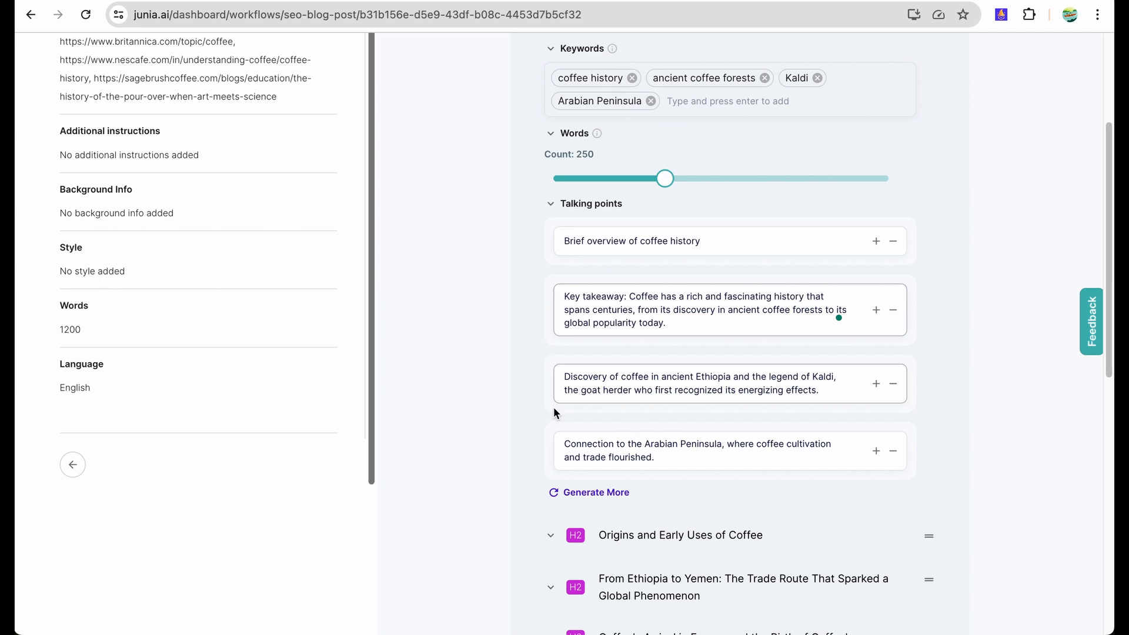
scroll(553, 411, "down", 7)
scroll(552, 419, "up", 11)
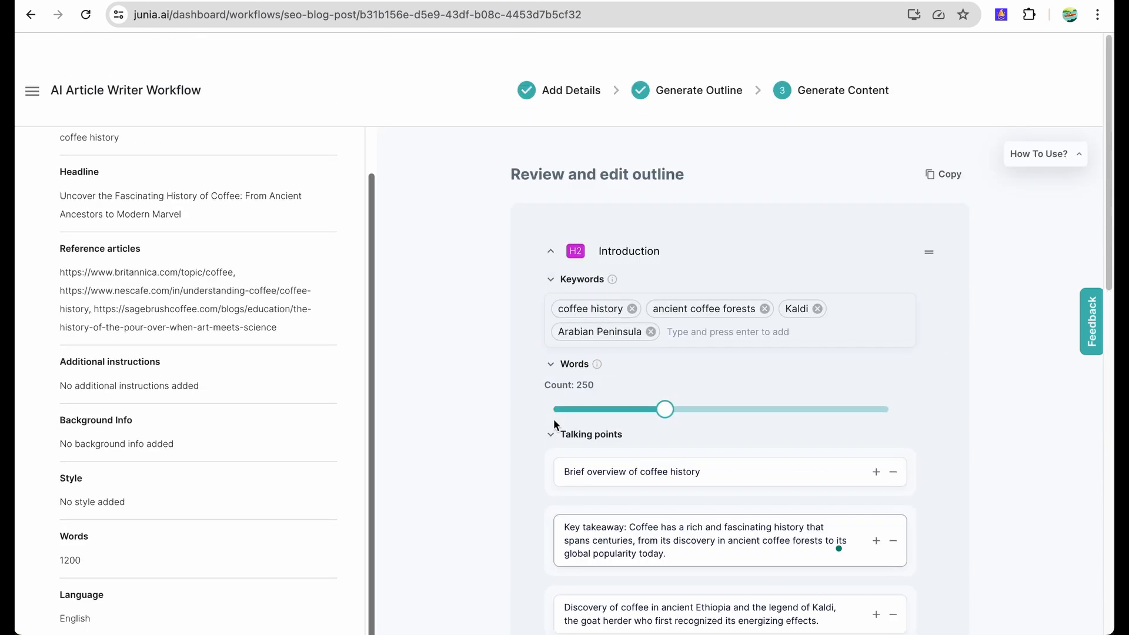
scroll(547, 329, "down", 1)
left_click(551, 224)
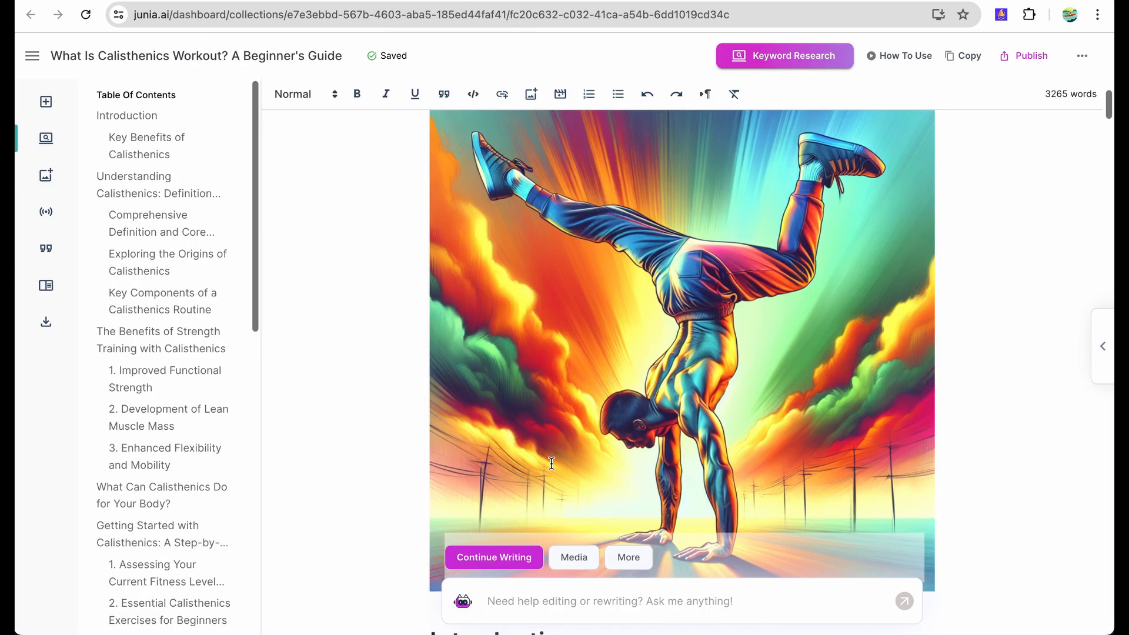
- Switch to Junia's calisthenics beginner's guide and read from its opening image down to "What Can Calisthenics Do for Your Body?"
scroll(551, 464, "down", 10)
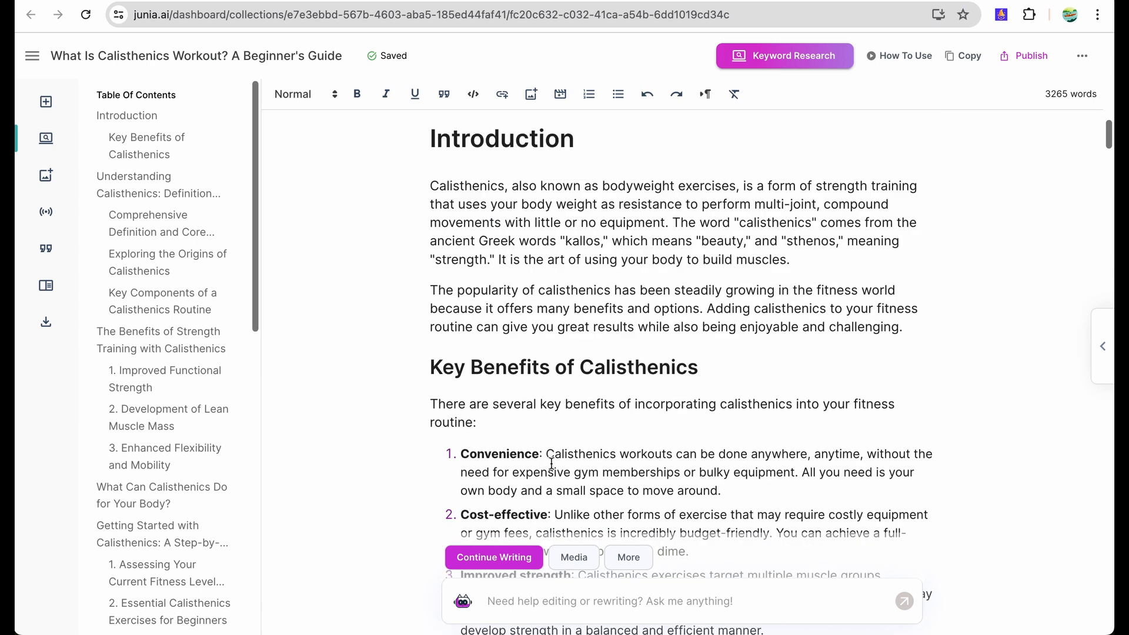
scroll(551, 464, "up", 10)
scroll(551, 464, "down", 5)
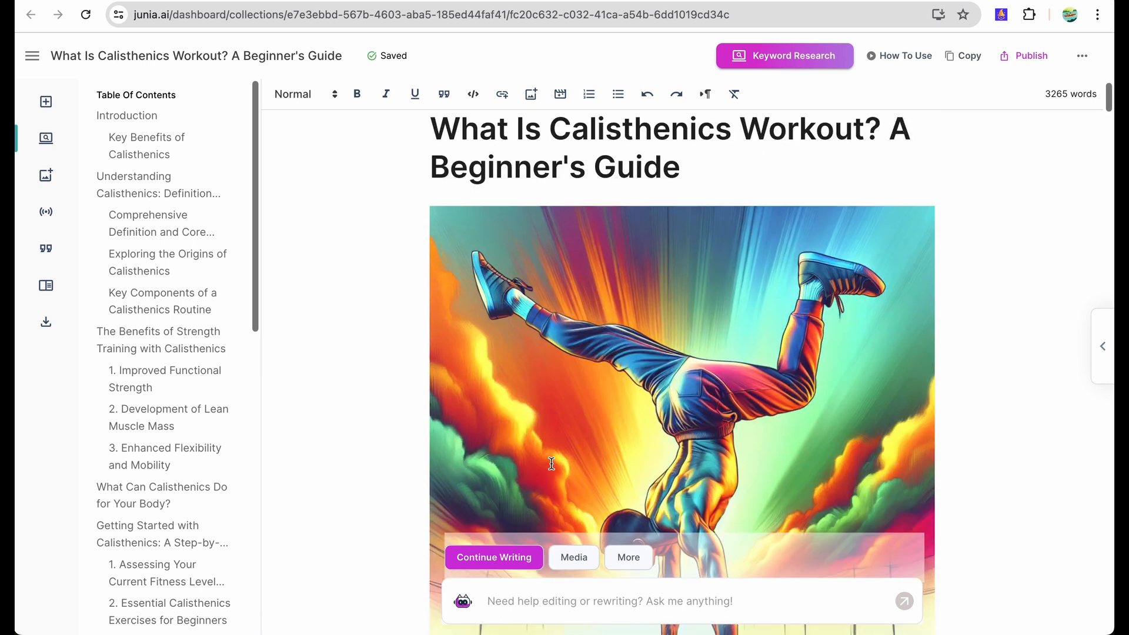
scroll(551, 463, "down", 10)
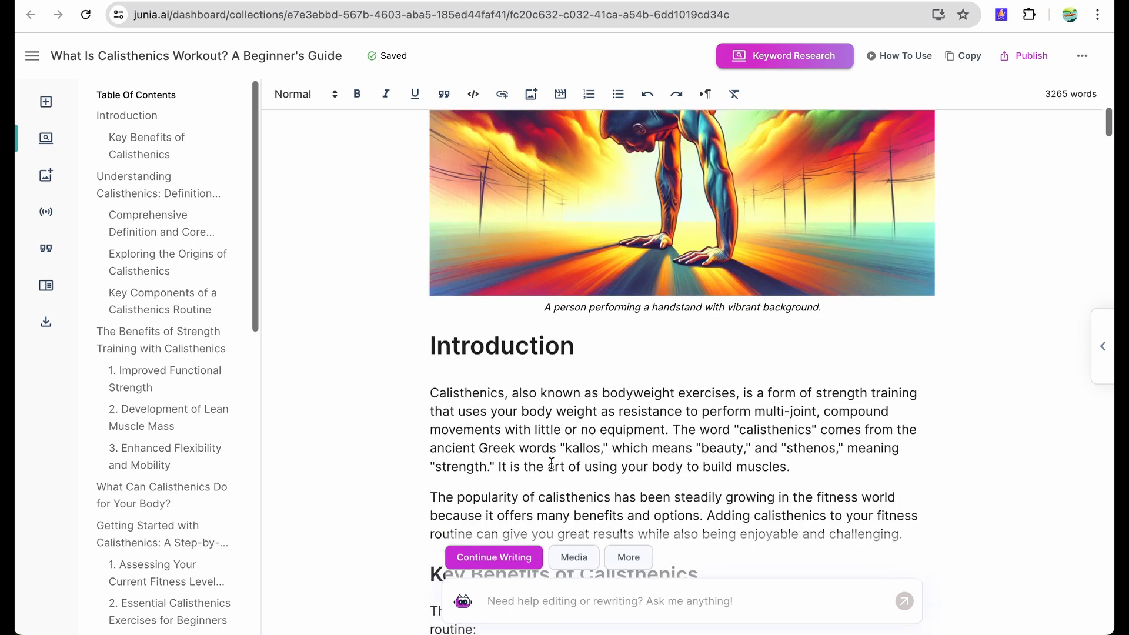
scroll(551, 464, "down", 12)
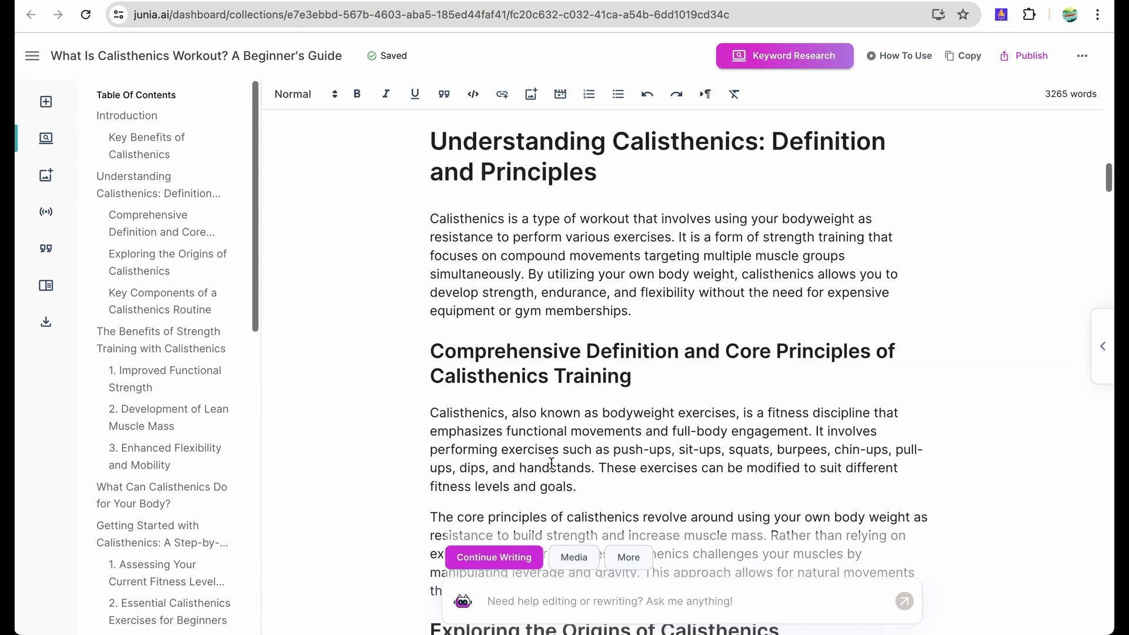
left_click(584, 313)
scroll(520, 328, "down", 20)
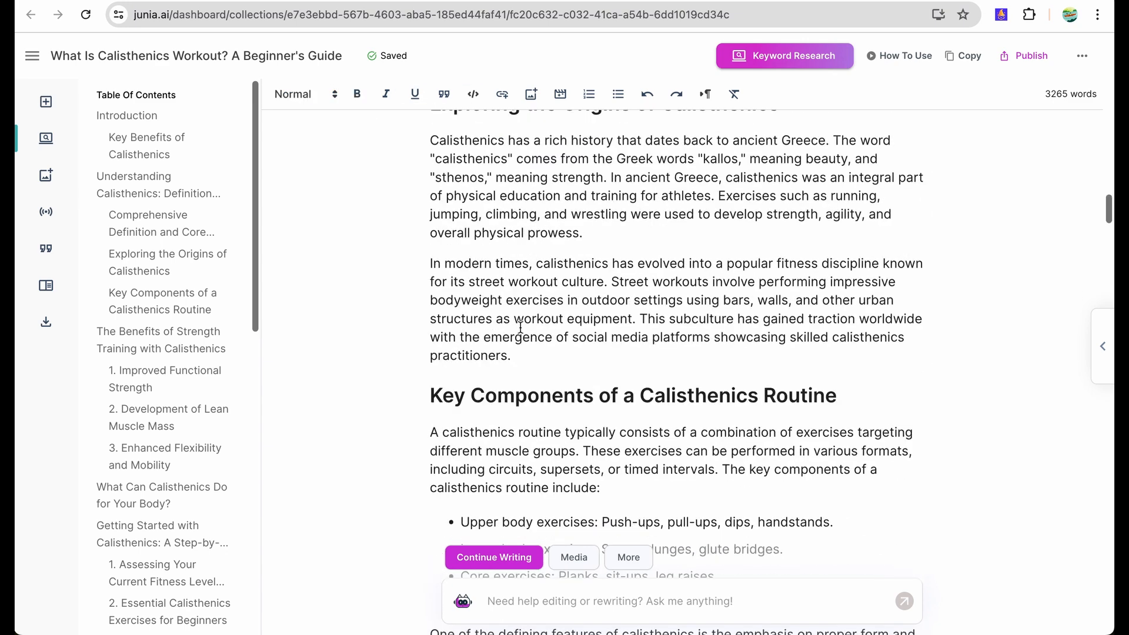
scroll(520, 327, "down", 10)
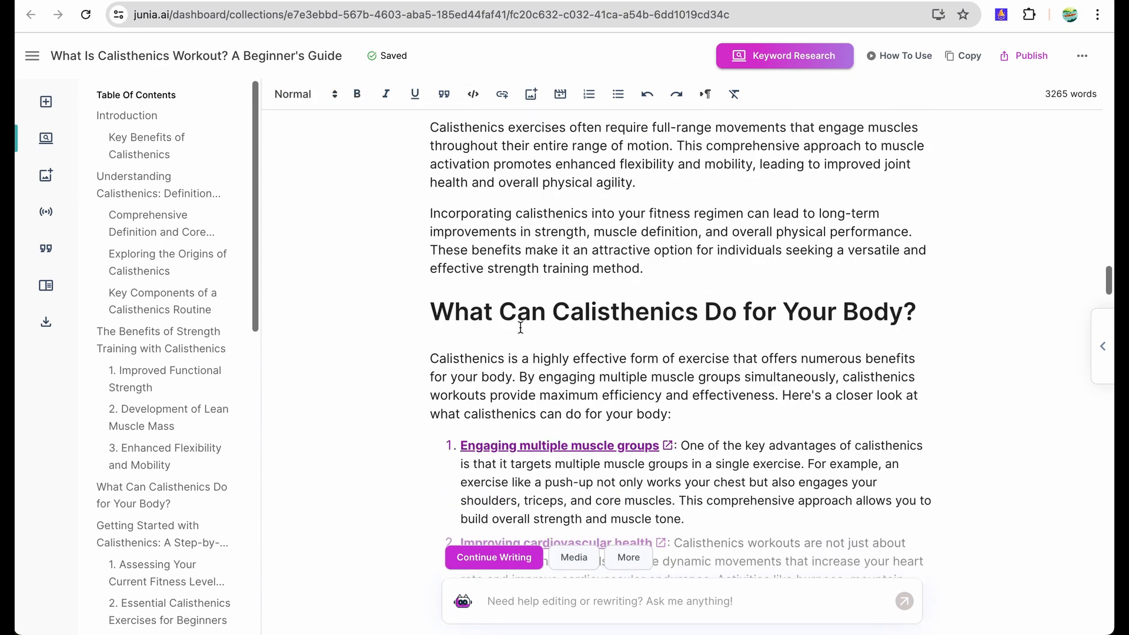
- Open the SEO Optimizer for the calisthenics article and examine its SEO score, secondary keywords and content structure
left_click(1101, 350)
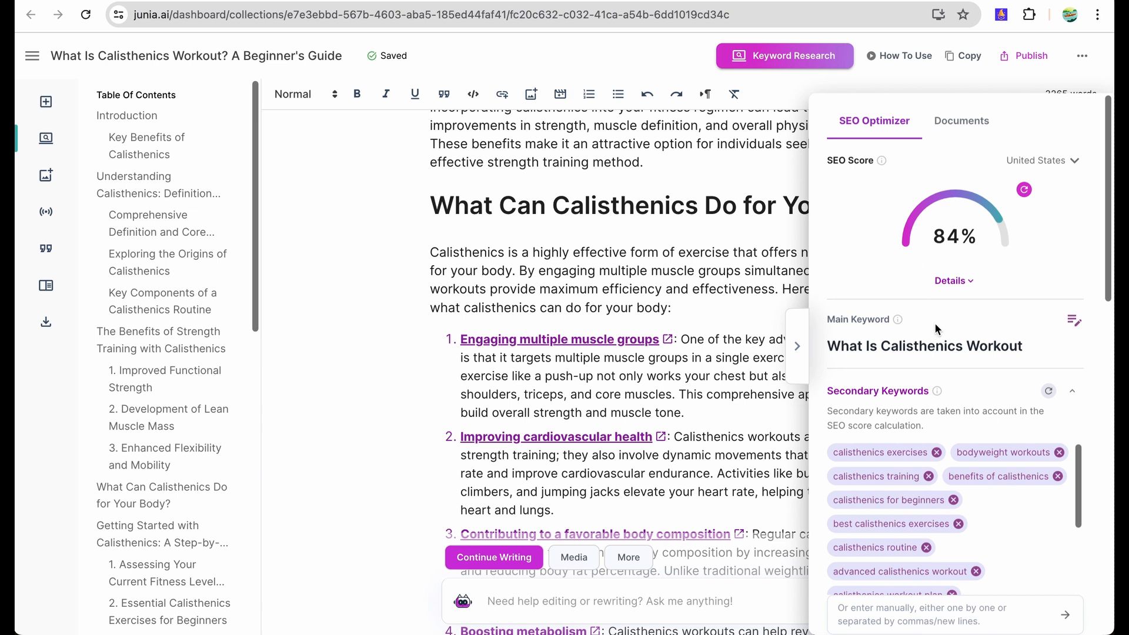
scroll(934, 322, "down", 3)
scroll(935, 323, "up", 3)
scroll(928, 460, "down", 5)
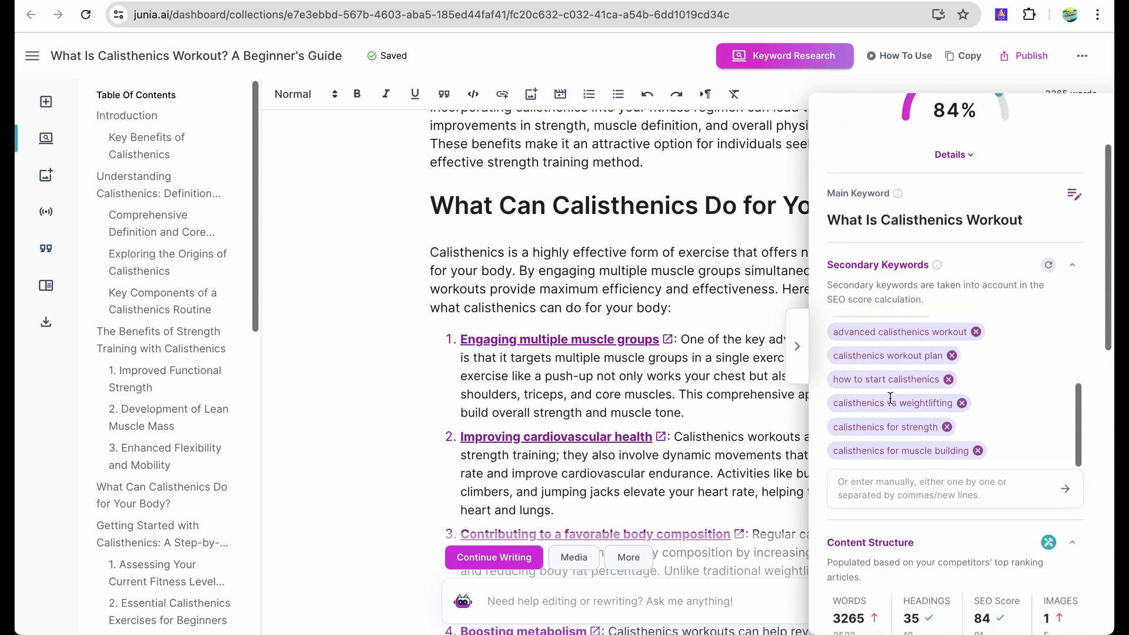
scroll(891, 398, "up", 2)
scroll(890, 400, "down", 6)
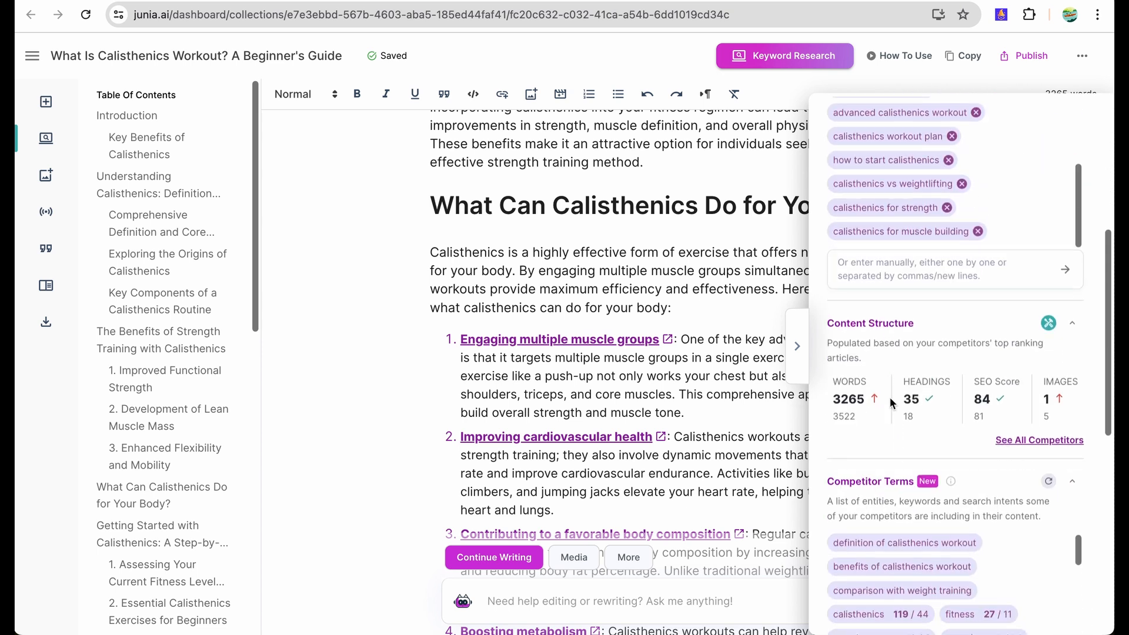
scroll(891, 401, "down", 1)
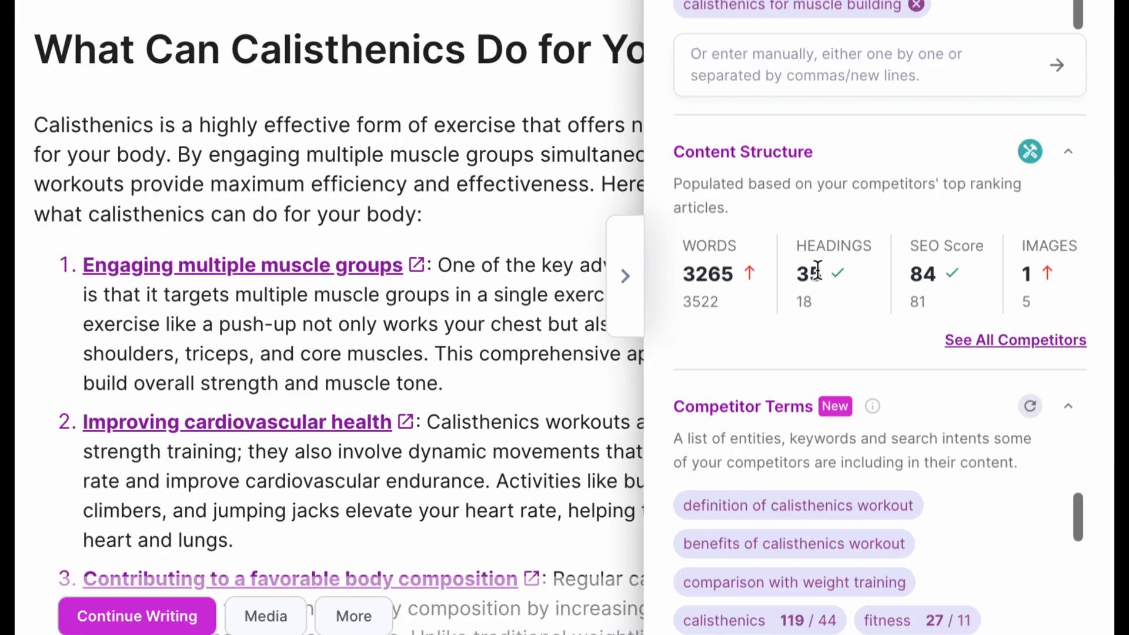
- Examine the full list of Competitor Terms and their usage counts, continuing down to the Internal Links section
scroll(842, 348, "down", 1)
scroll(842, 348, "down", 6)
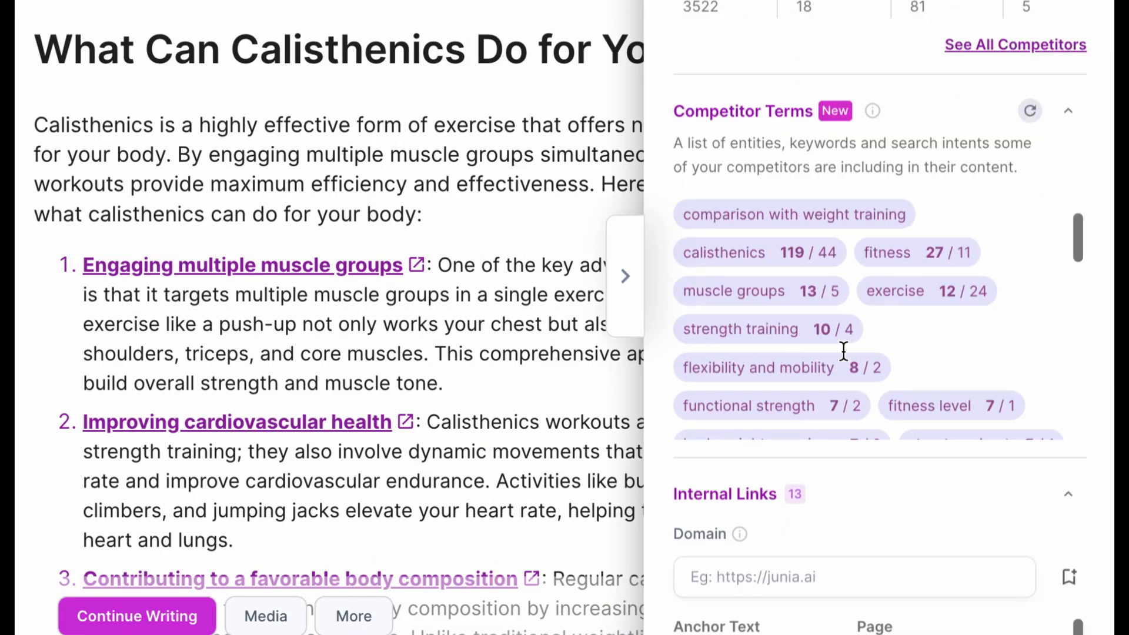
scroll(842, 350, "up", 2)
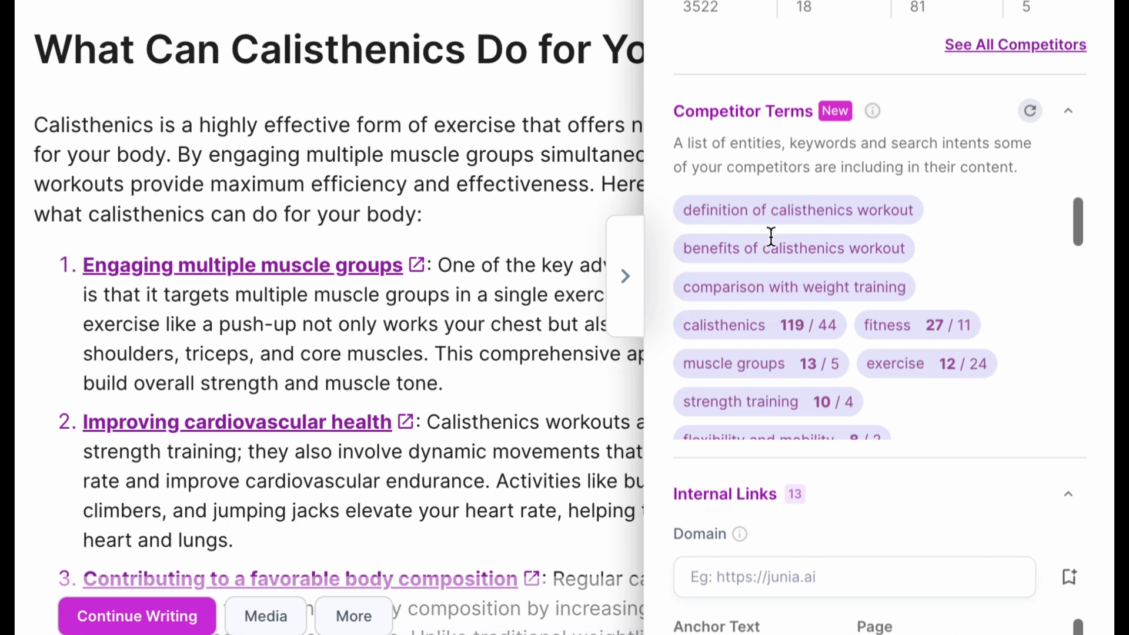
scroll(770, 236, "down", 8)
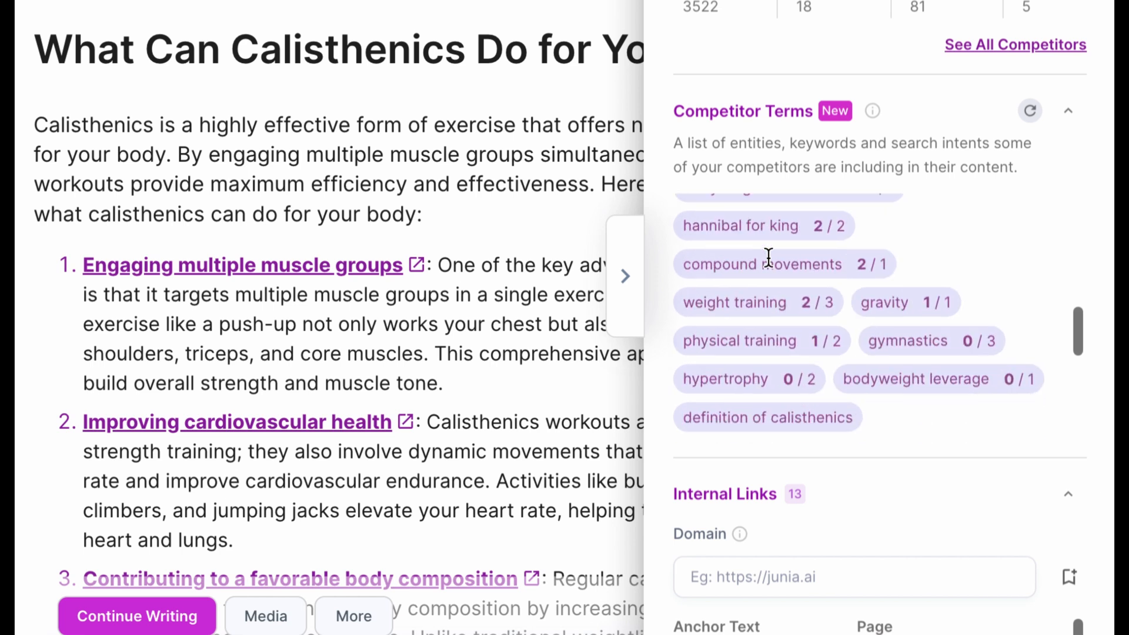
scroll(768, 257, "down", 2)
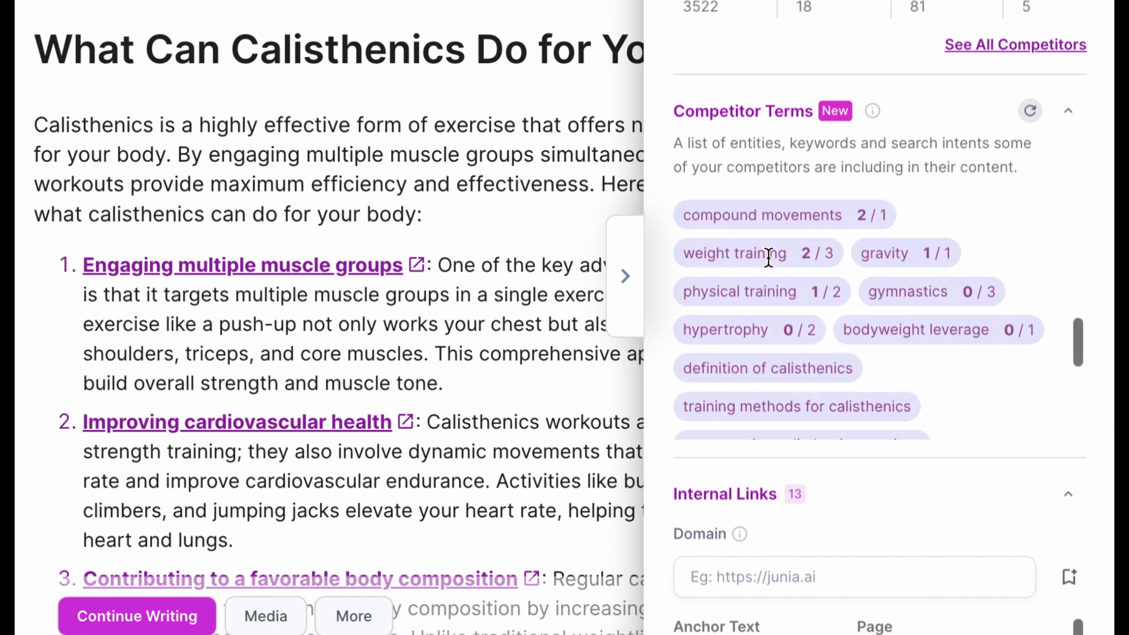
scroll(836, 332, "down", 8)
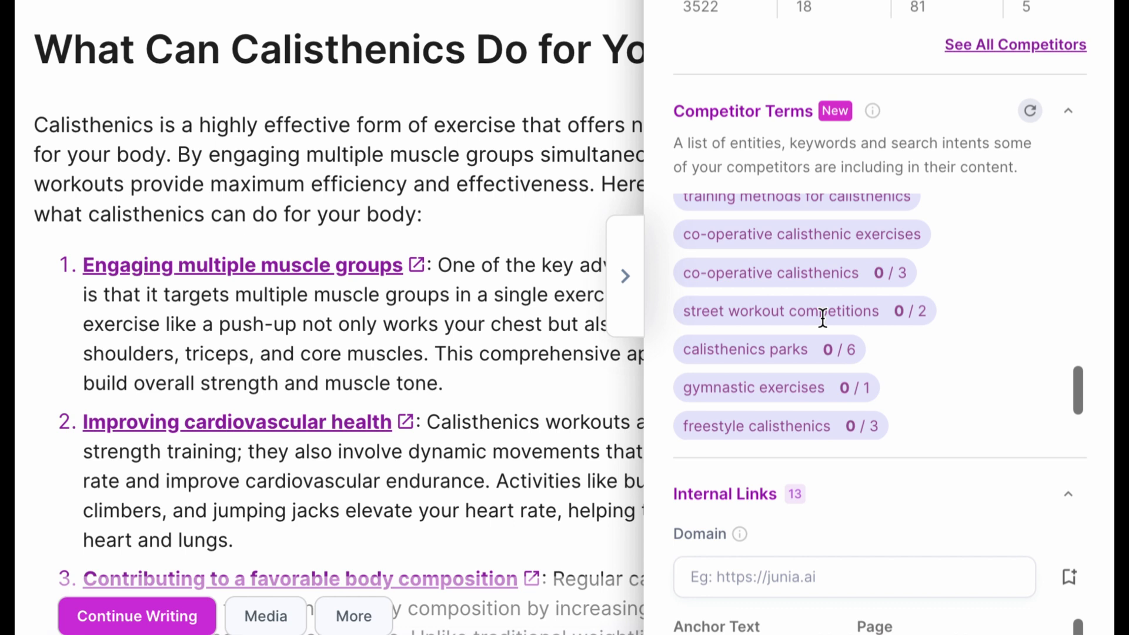
scroll(820, 316, "up", 1)
scroll(820, 315, "down", 3)
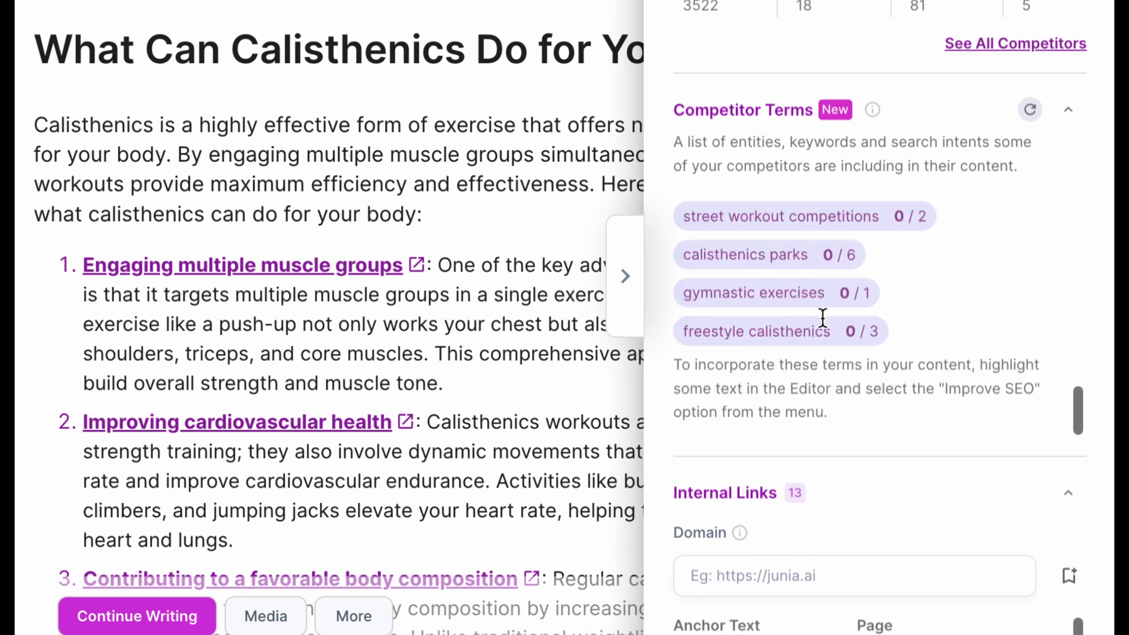
scroll(820, 316, "down", 5)
scroll(821, 316, "down", 5)
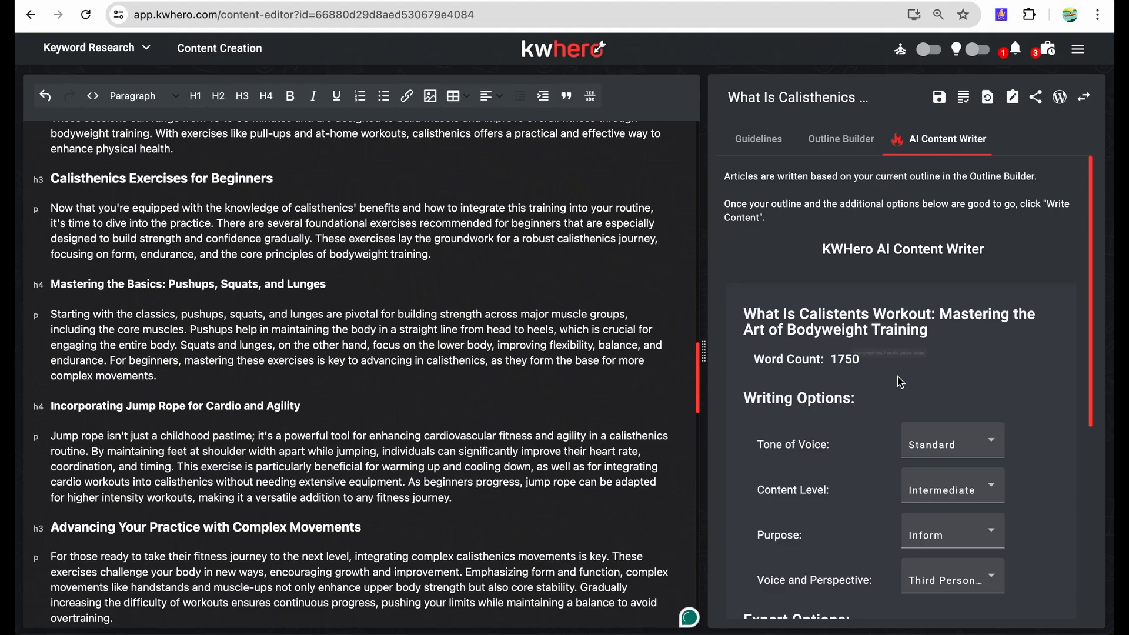
- Open KWHero's guidelines for the calisthenics article and examine its content score and content structure, including the Words and Headings targets
left_click(764, 140)
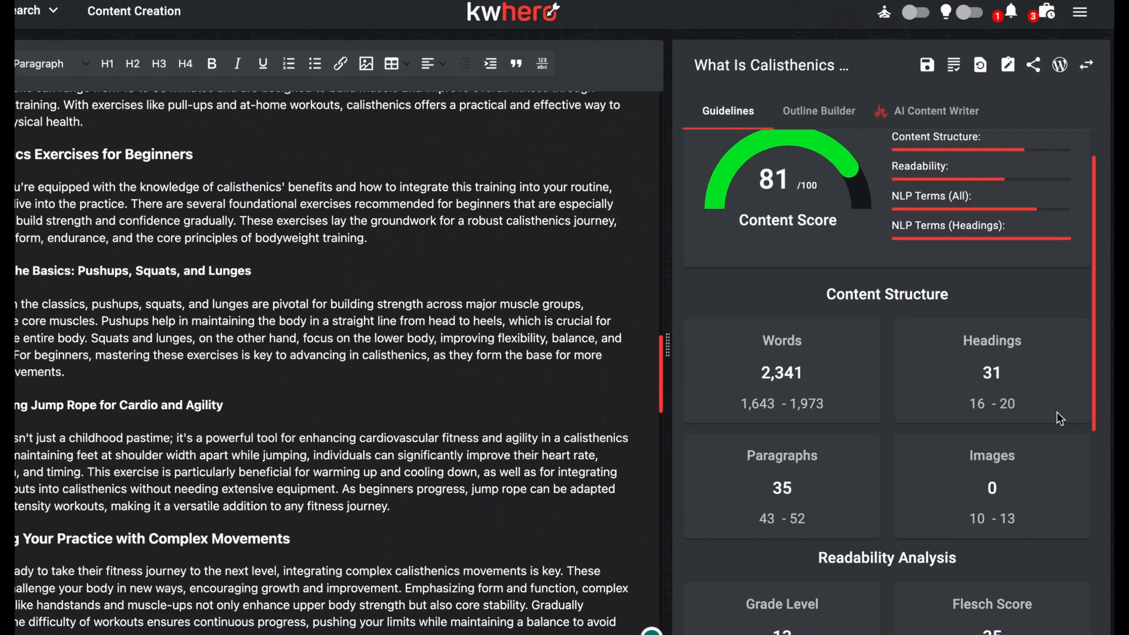
scroll(981, 327, "up", 2)
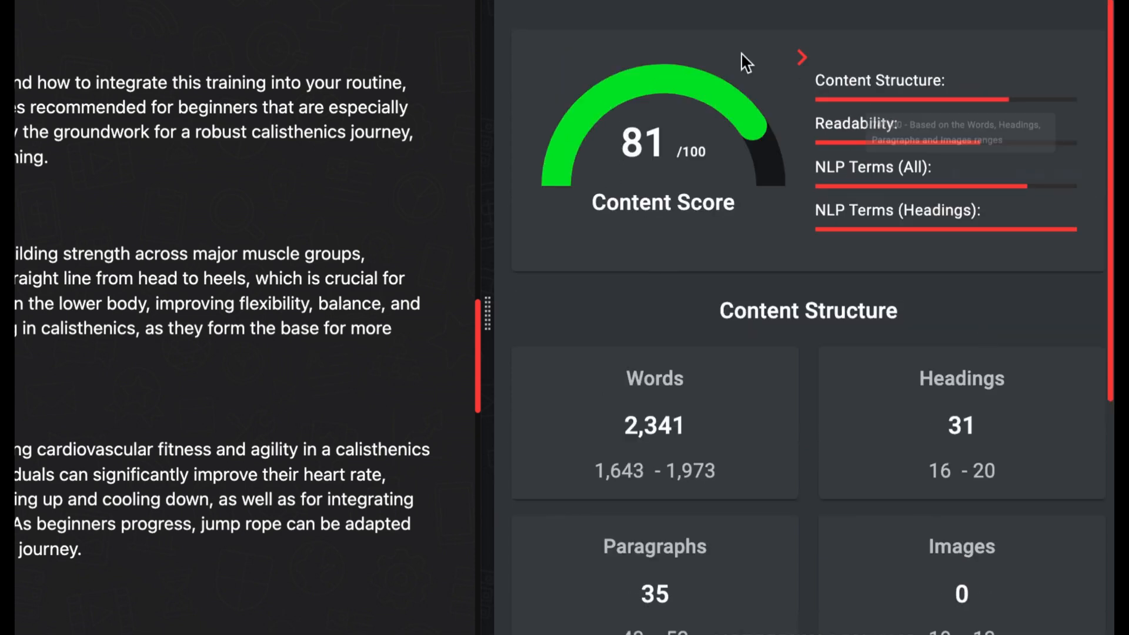
scroll(825, 316, "down", 3)
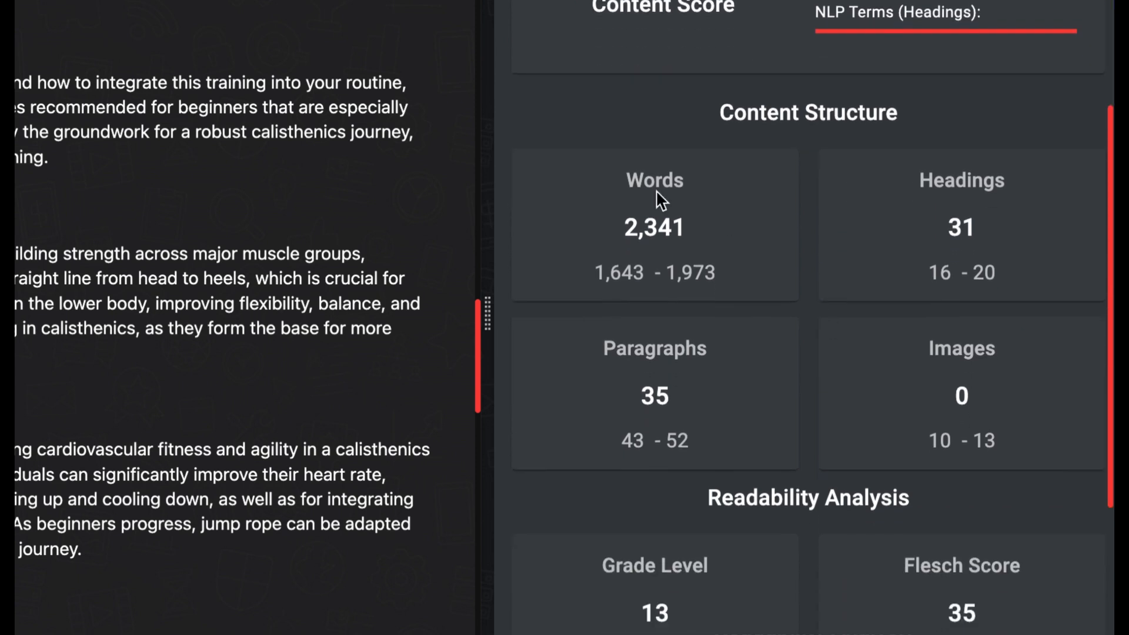
left_click_drag(618, 187, 670, 228)
left_click_drag(912, 182, 930, 224)
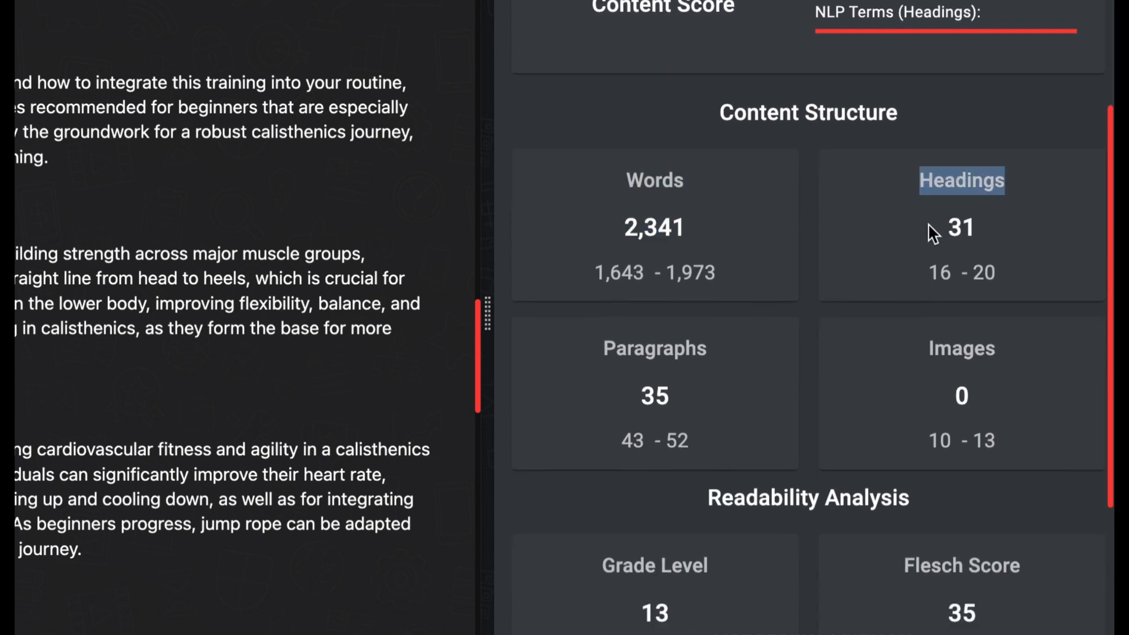
- Examine the Readability Analysis, Secondary Keywords and NLP heading terms, and show the Content Terms list
scroll(845, 355, "down", 5)
scroll(697, 261, "down", 2)
scroll(697, 262, "up", 3)
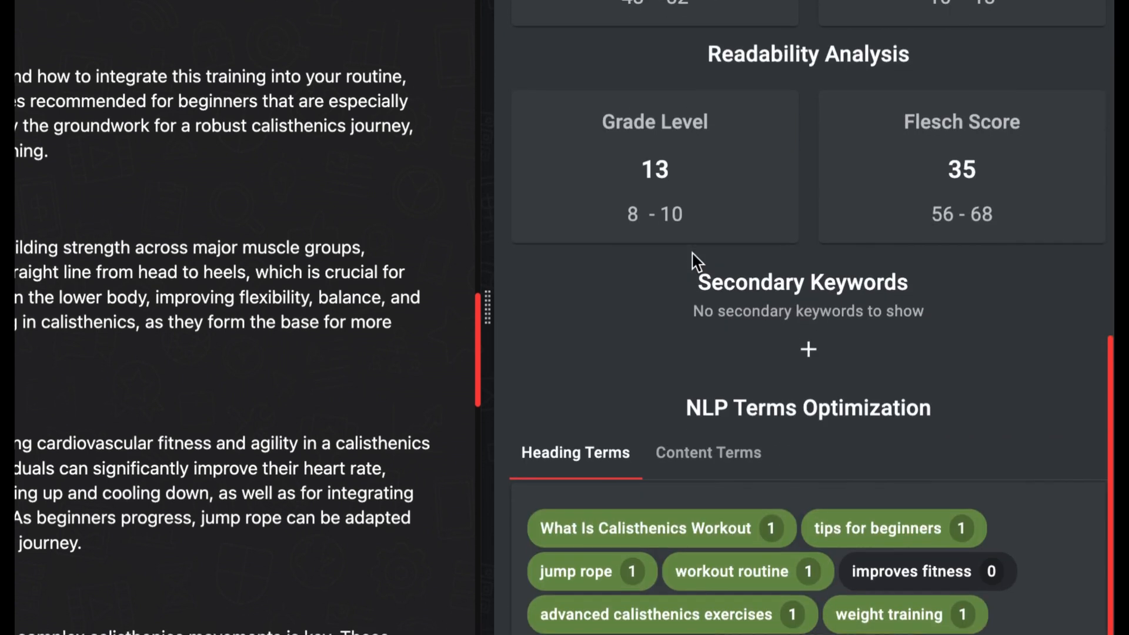
scroll(697, 262, "down", 3)
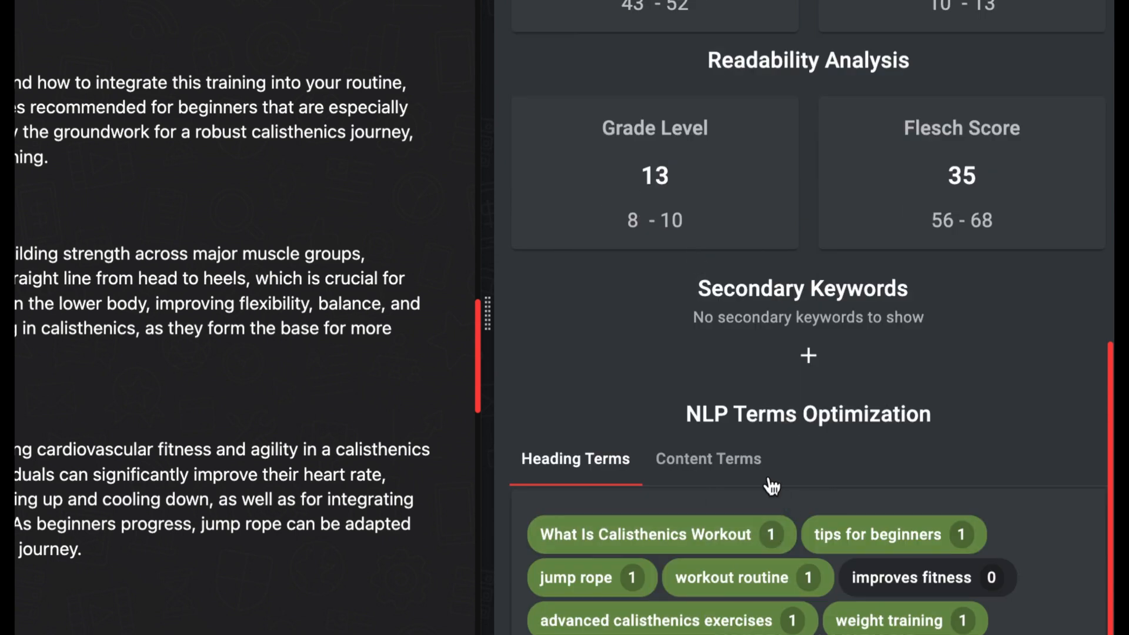
left_click(722, 467)
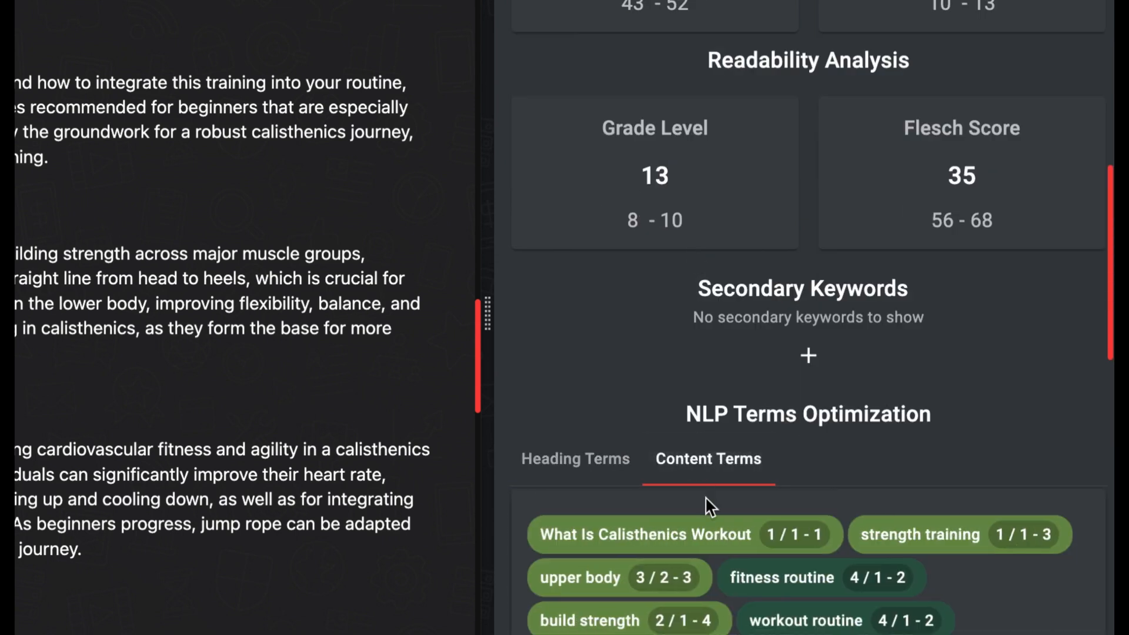
scroll(705, 496, "down", 8)
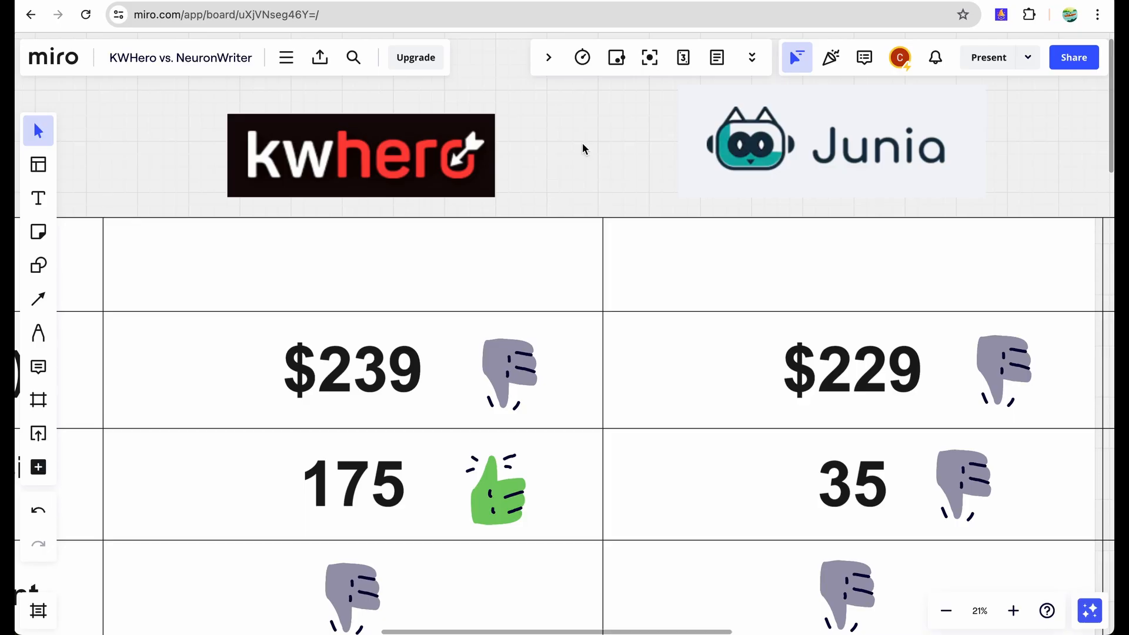
- Switch to the Miro comparison board and examine the price and content analysis query rows for KWHero and Junia
scroll(583, 151, "down", 1)
scroll(587, 163, "down", 3)
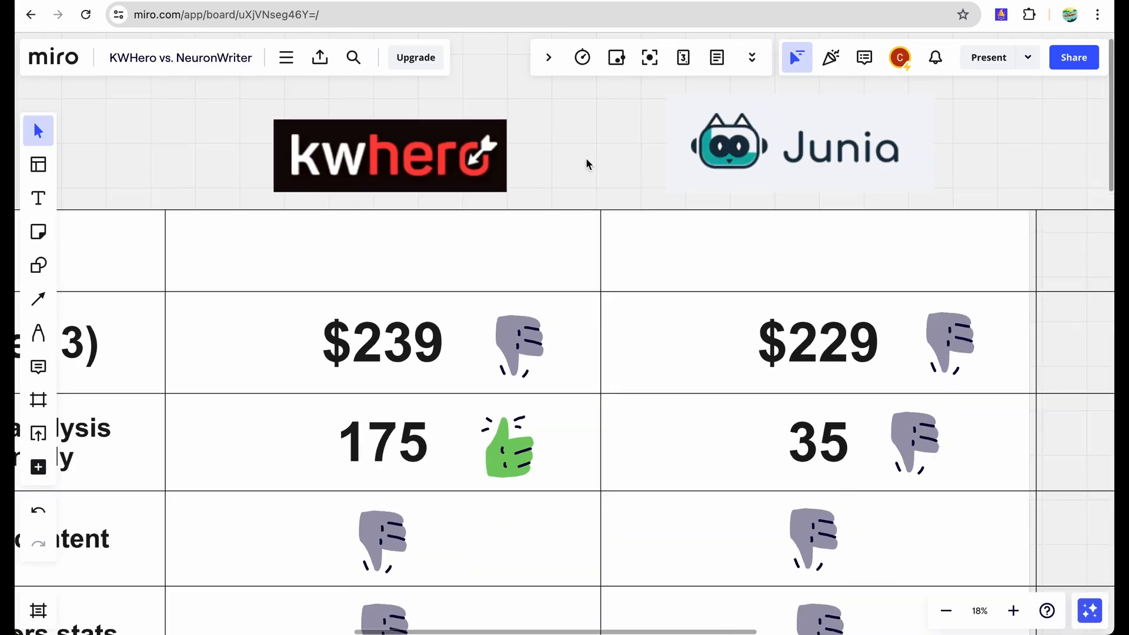
scroll(554, 168, "left", 5)
scroll(554, 169, "down", 1)
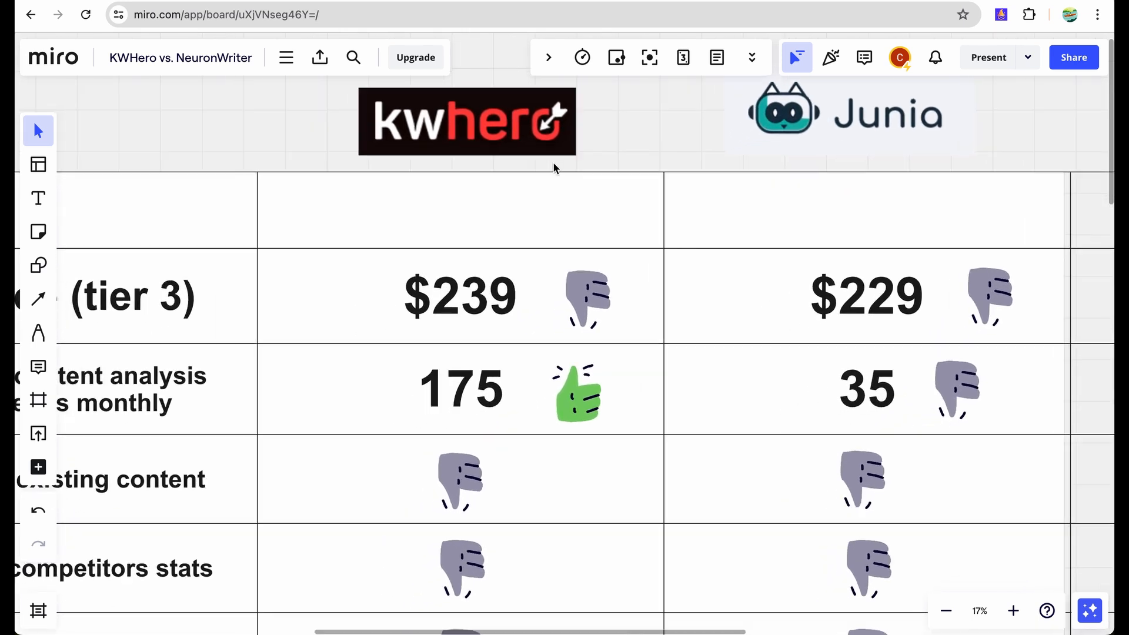
scroll(554, 168, "left", 3)
scroll(554, 168, "down", 1)
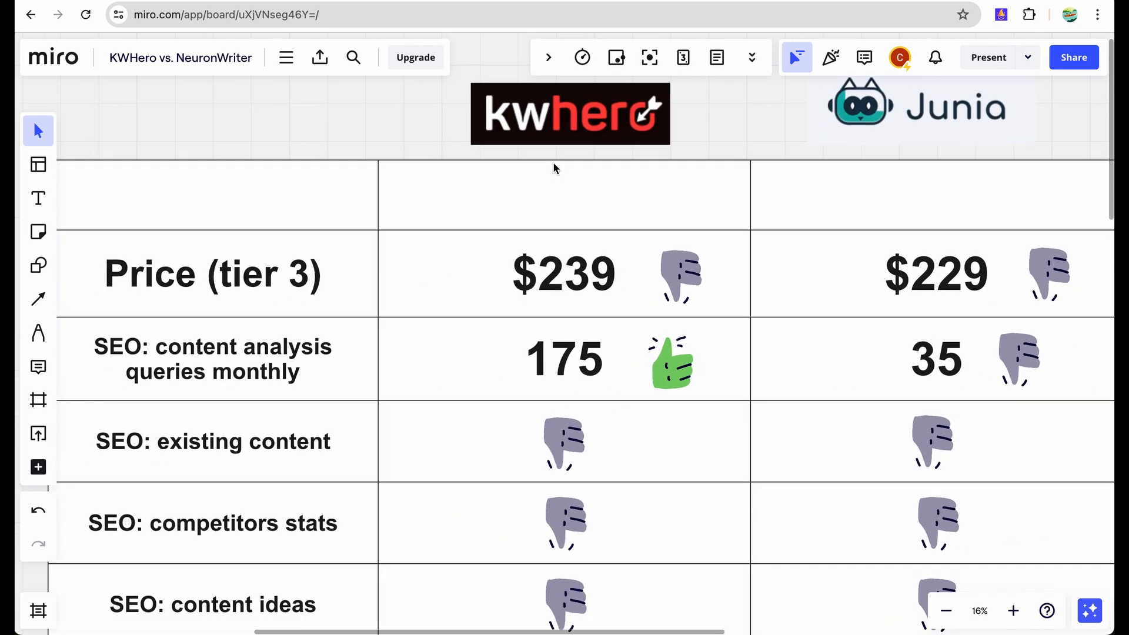
left_click(559, 207)
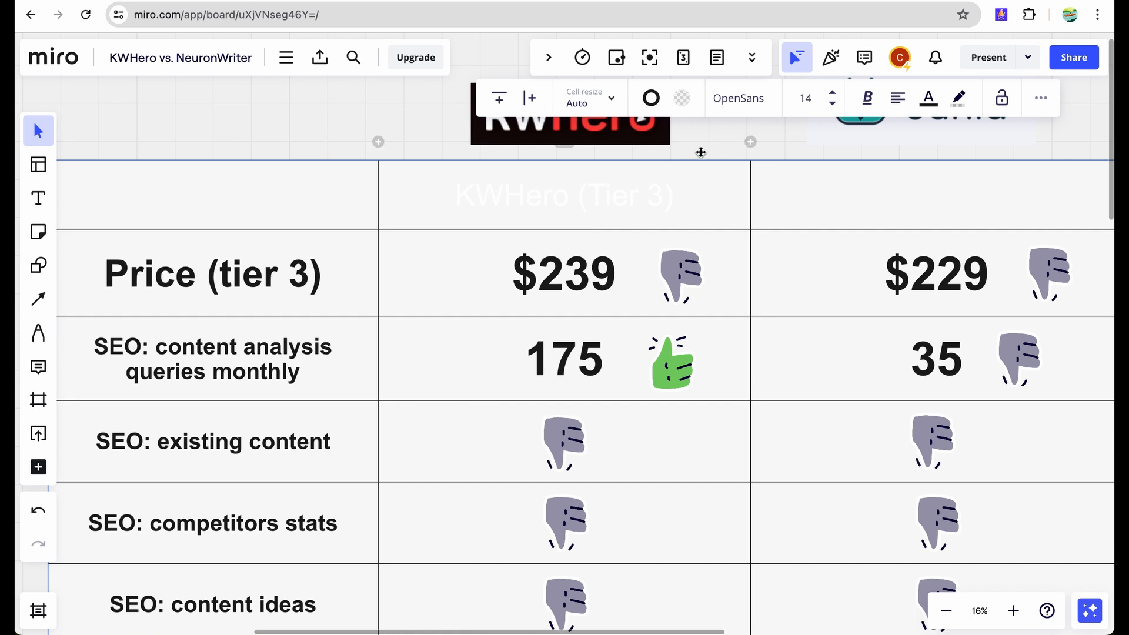
scroll(700, 153, "up", 1)
scroll(700, 153, "right", 1)
scroll(700, 157, "left", 1)
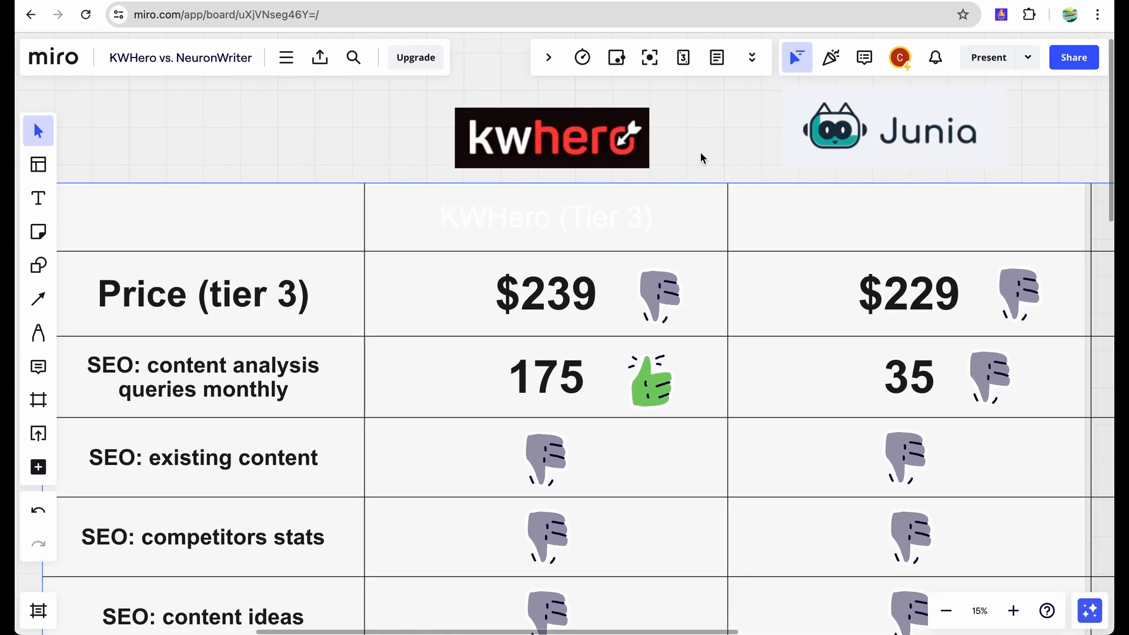
- Review the comparison table's SEO rows from existing content down to internal links for KWHero and Junia
scroll(716, 251, "down", 3)
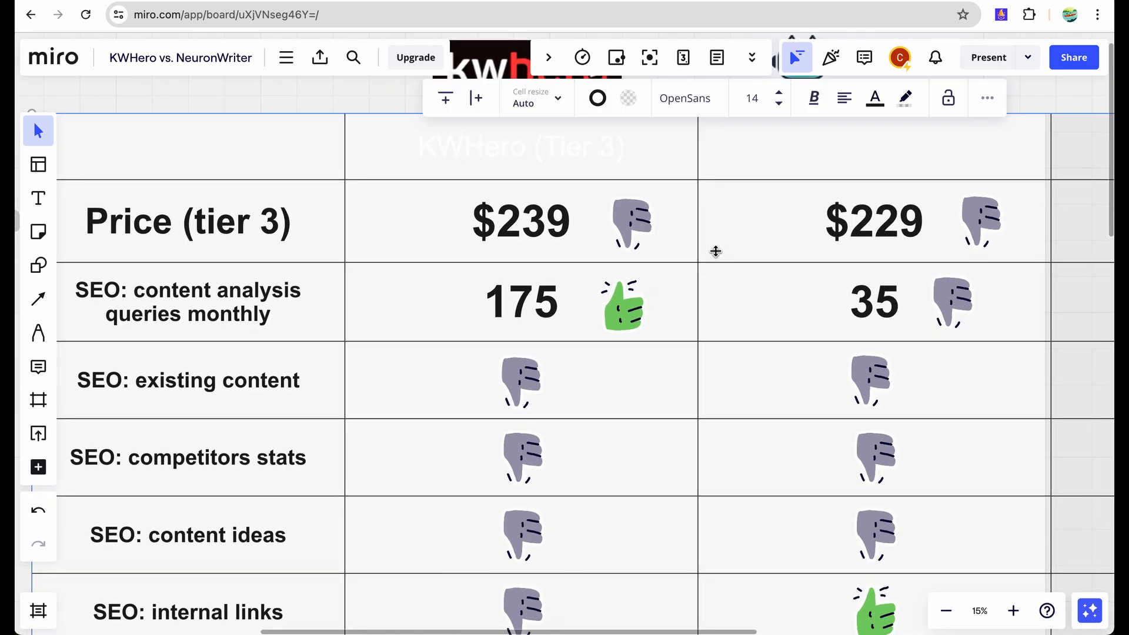
scroll(716, 251, "down", 3)
scroll(715, 251, "left", 1)
scroll(716, 251, "down", 1)
scroll(716, 251, "right", 1)
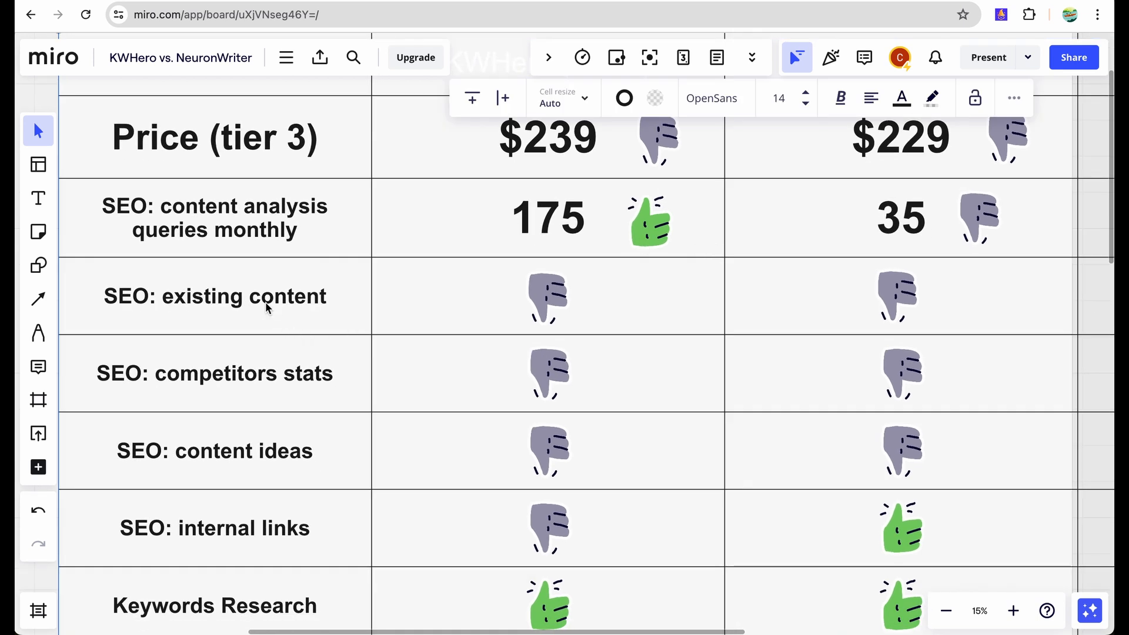
- Examine the NeuronWriter column against KWHero and Junia for price, content analysis queries and the remaining SEO rows
scroll(845, 212, "right", 5)
scroll(845, 212, "up", 1)
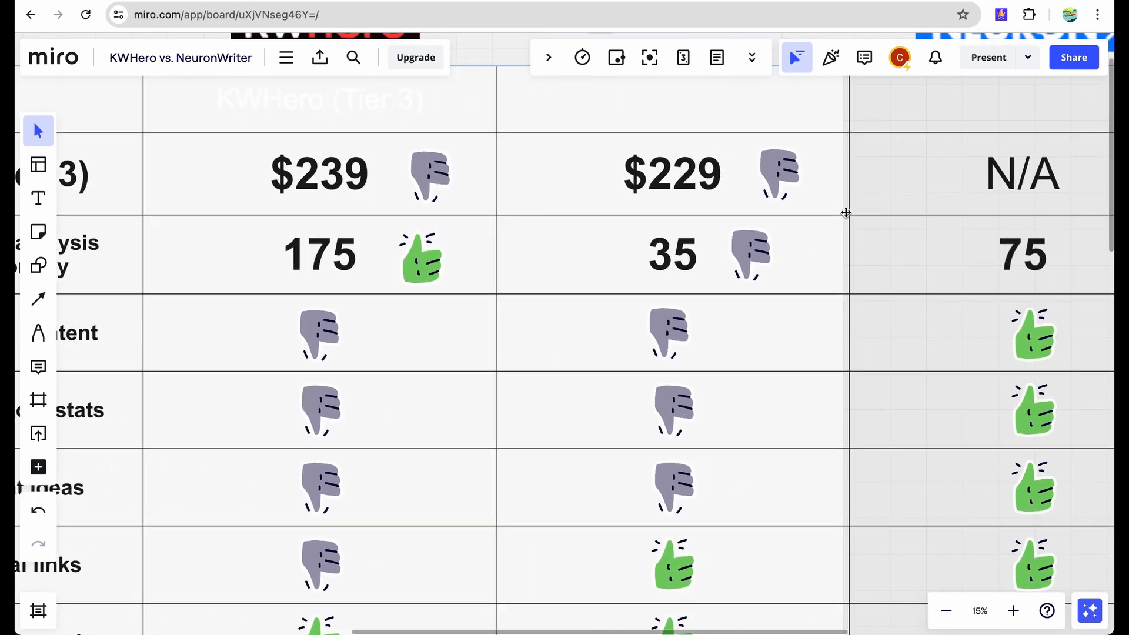
scroll(845, 212, "right", 3)
scroll(845, 212, "up", 4)
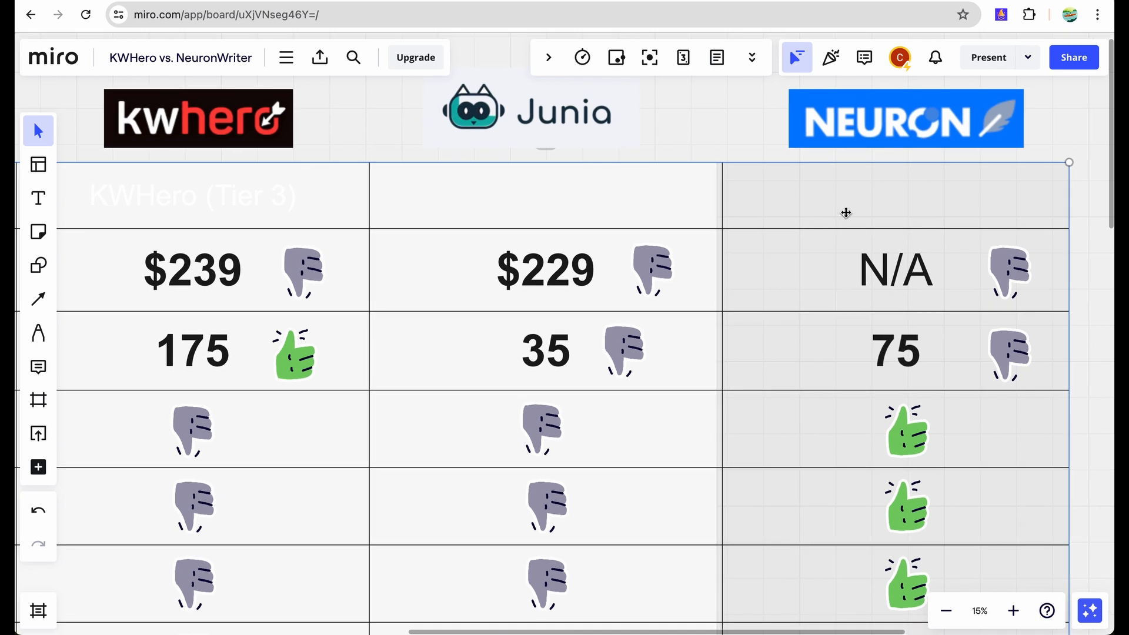
scroll(845, 212, "down", 4)
scroll(846, 213, "left", 1)
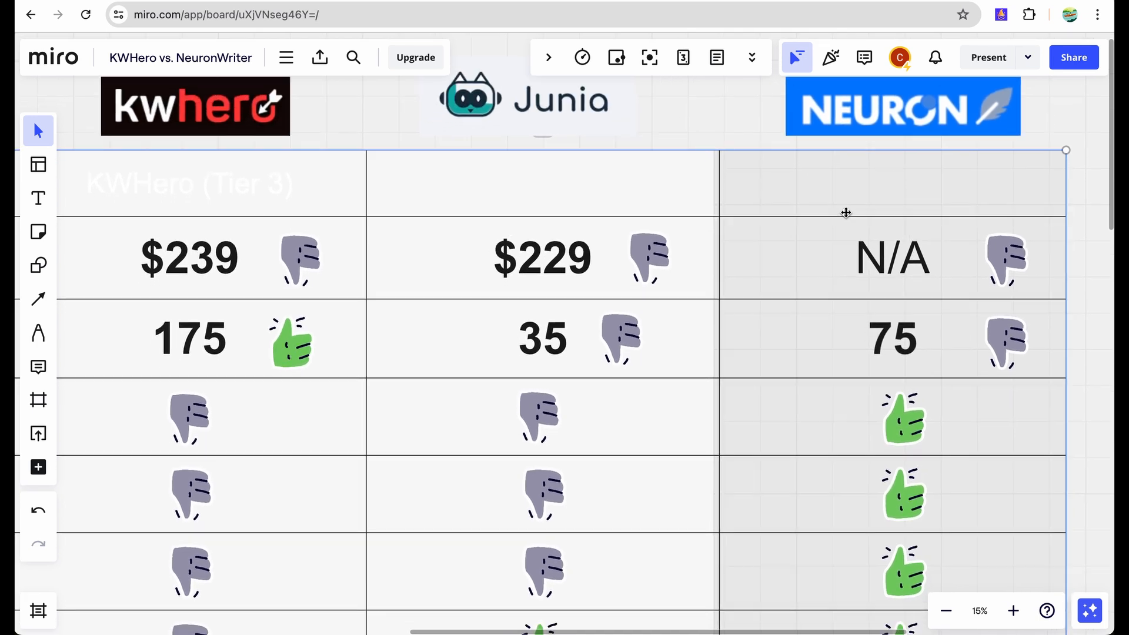
scroll(845, 212, "up", 4)
scroll(846, 213, "right", 1)
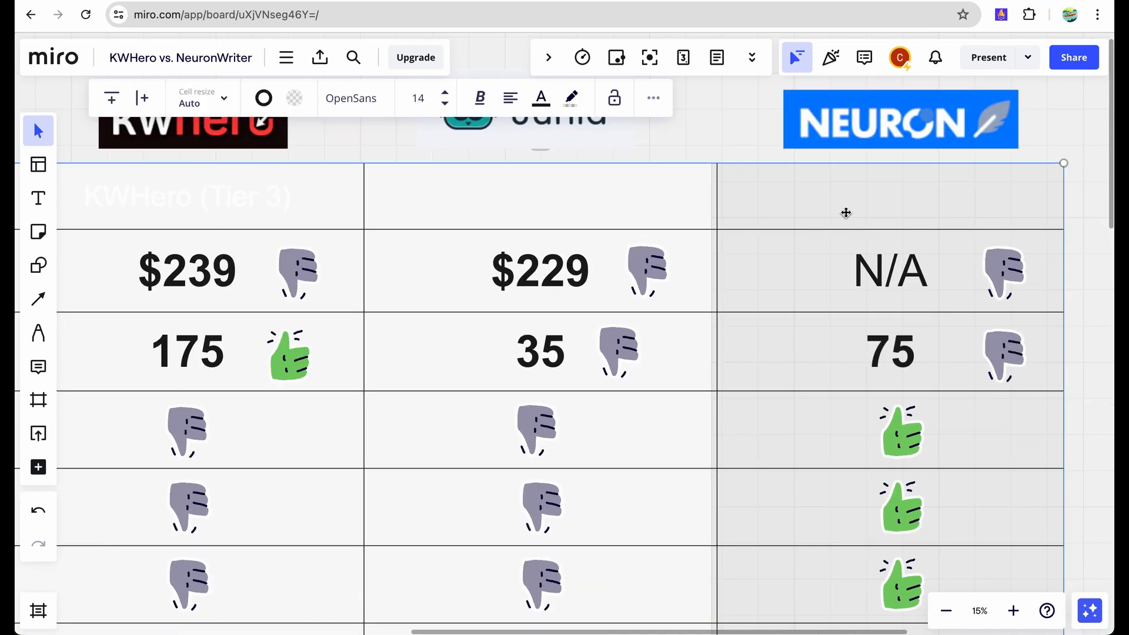
scroll(846, 212, "down", 3)
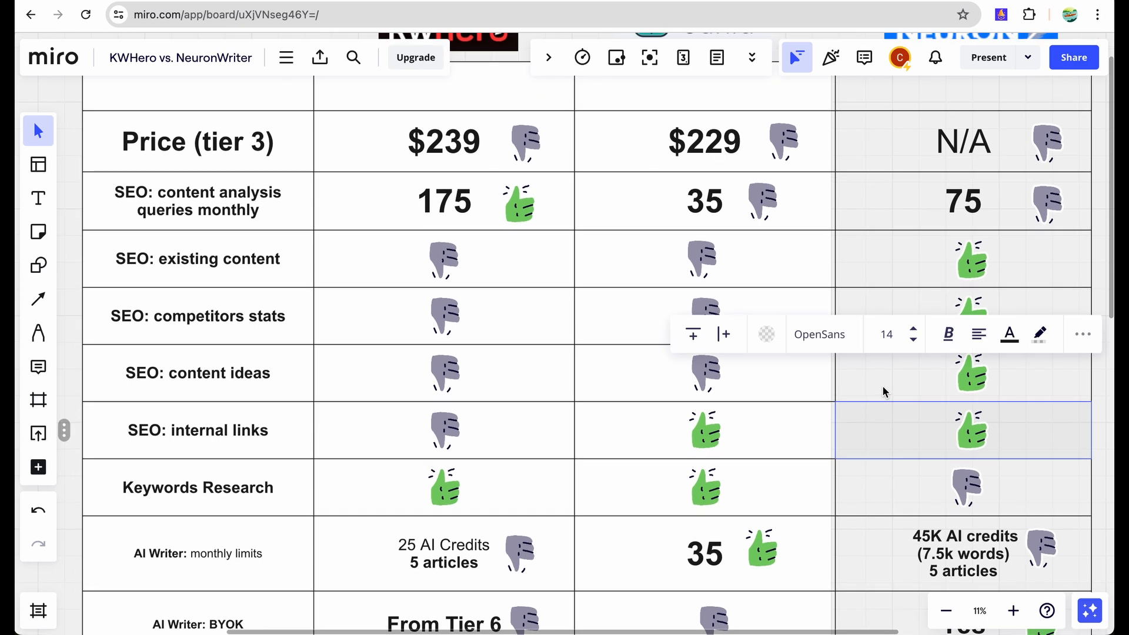
scroll(883, 392, "up", 1)
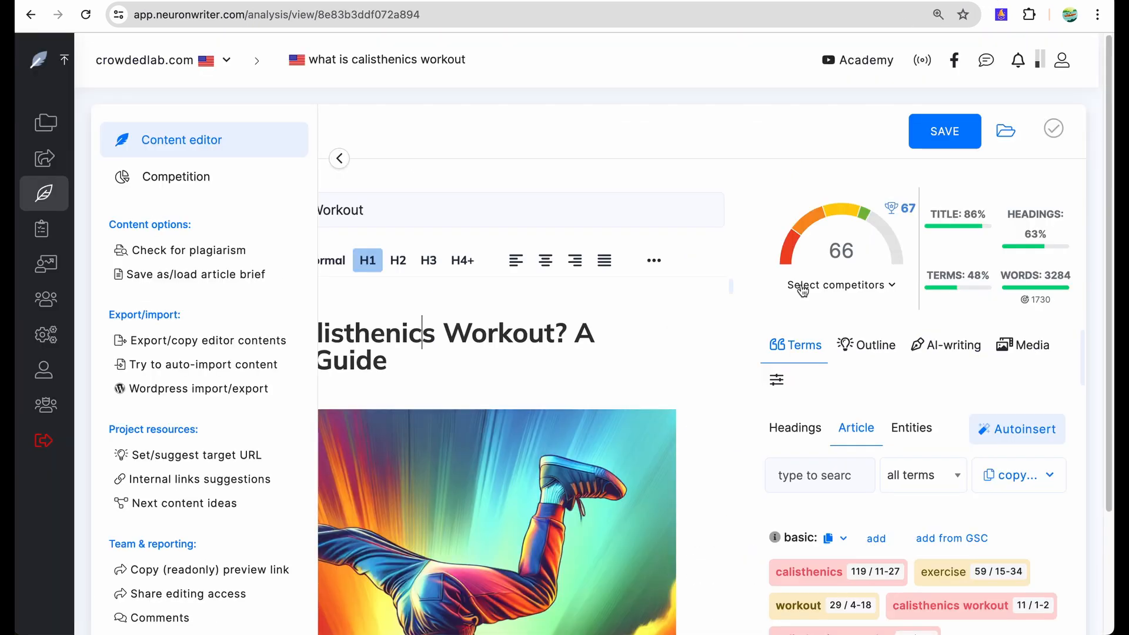
- Switch to NeuronWriter's content editor for "what is calisthenics workout" and examine the content score and the article's basic and extended terms
scroll(625, 218, "down", 2)
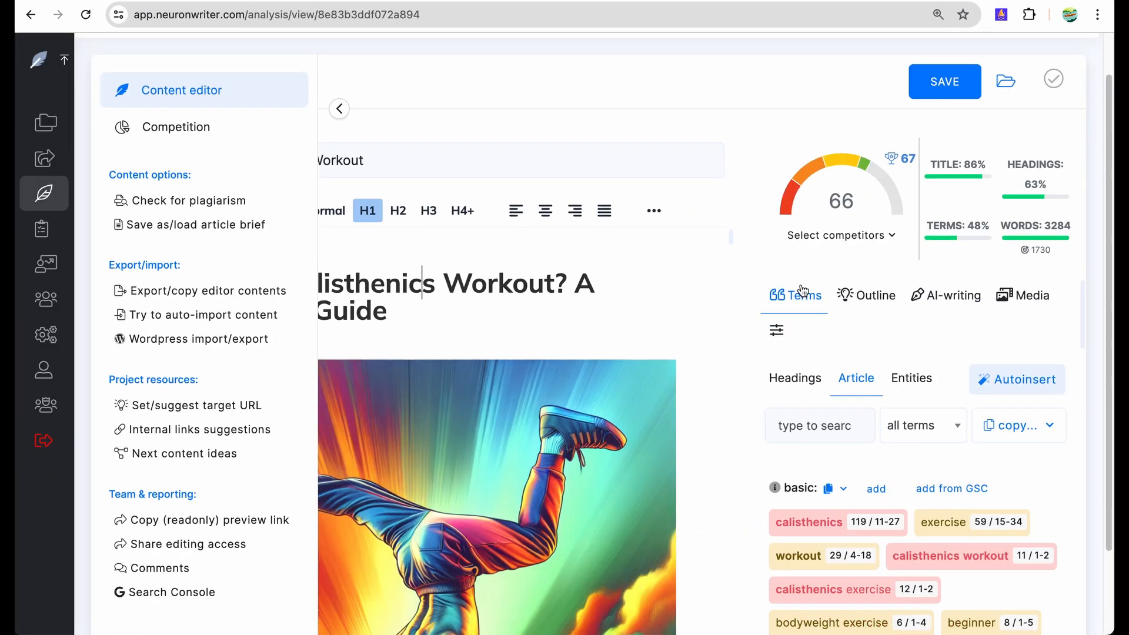
scroll(625, 218, "down", 2)
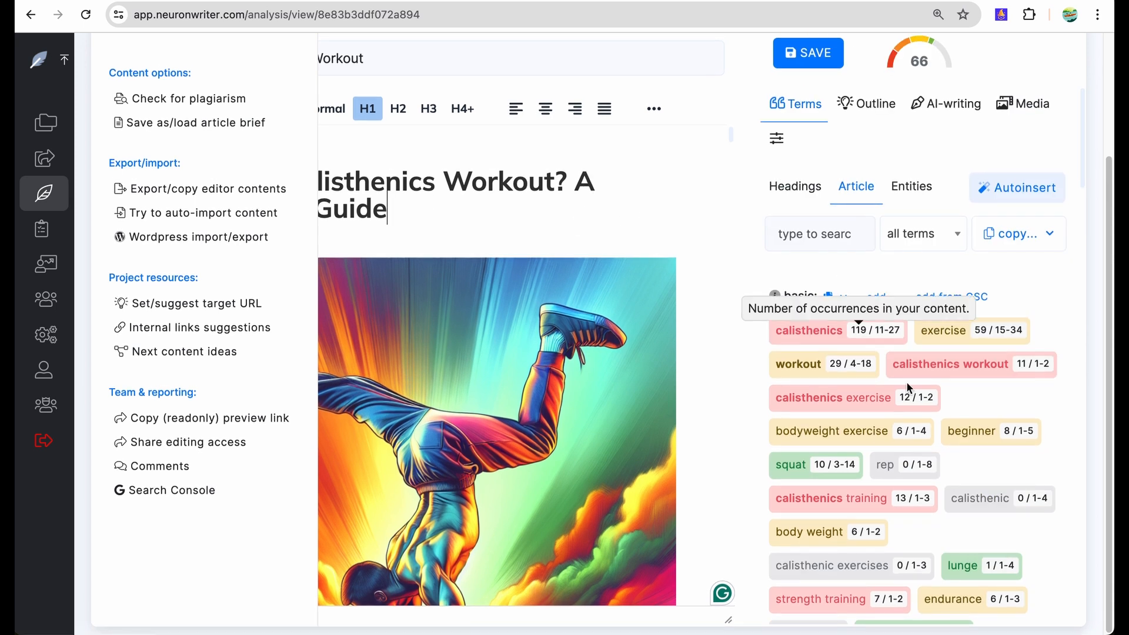
scroll(909, 388, "down", 10)
scroll(909, 388, "up", 12)
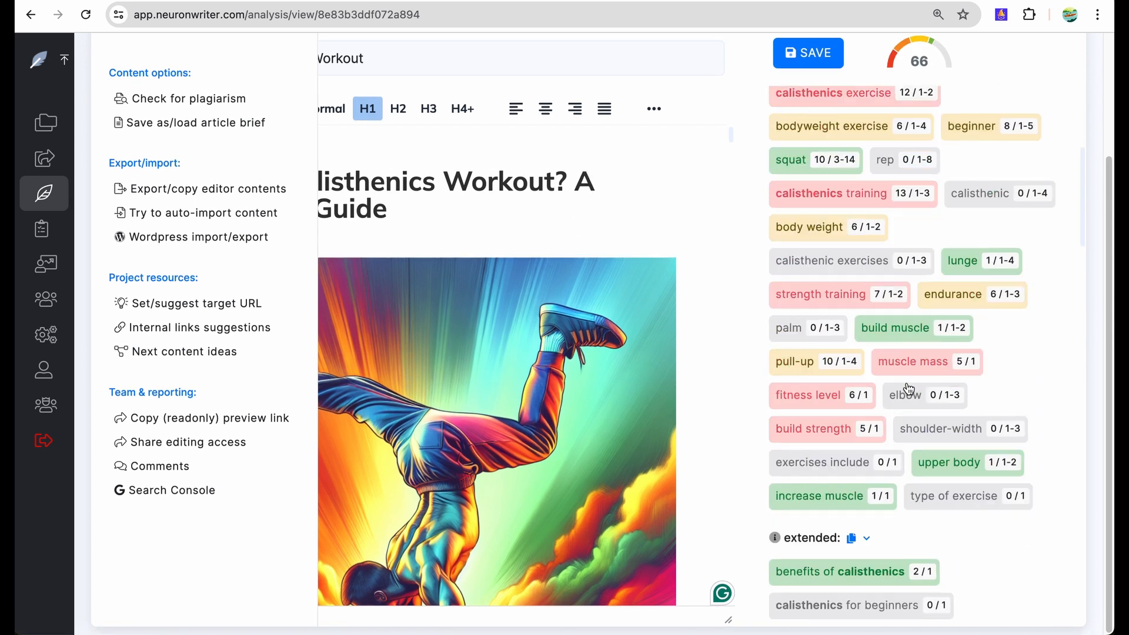
scroll(909, 388, "up", 2)
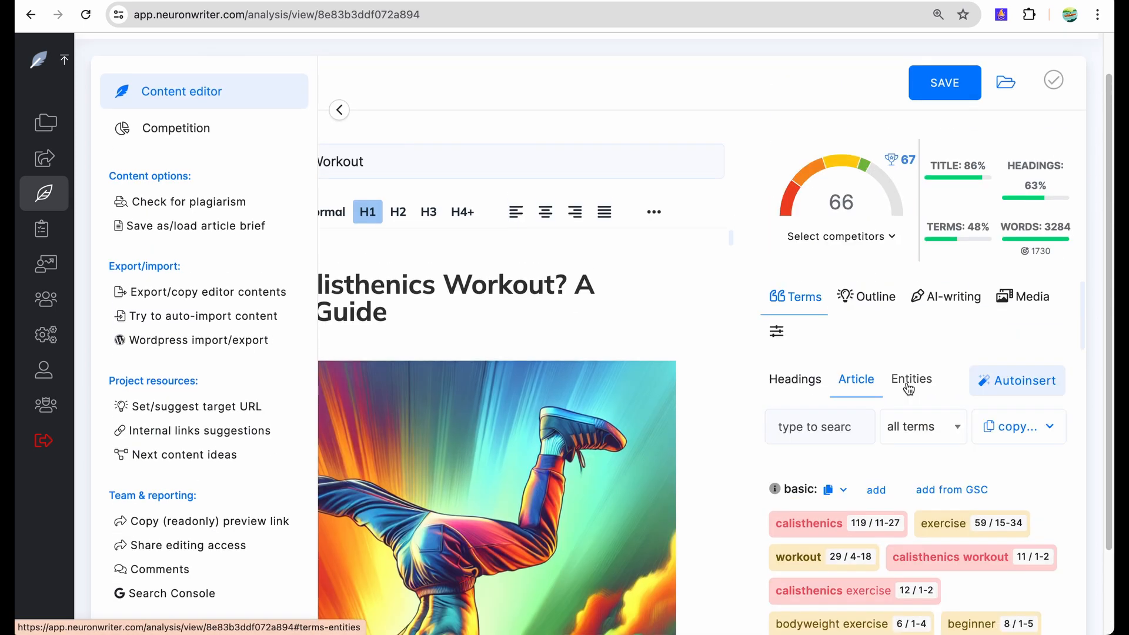
mouse_move(884, 197)
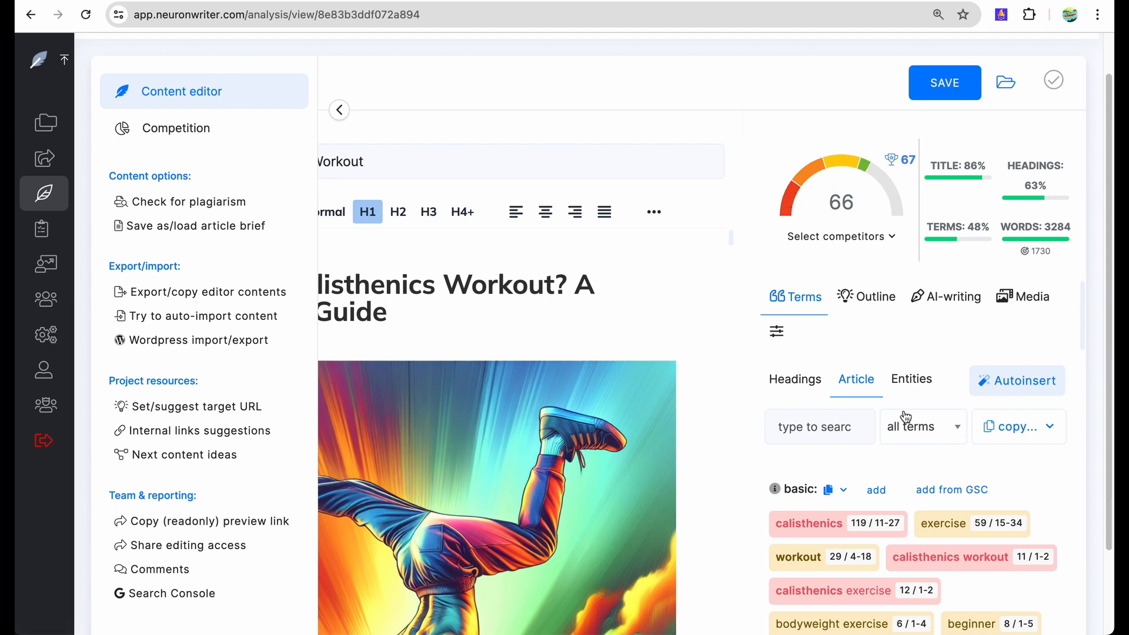
scroll(905, 416, "down", 10)
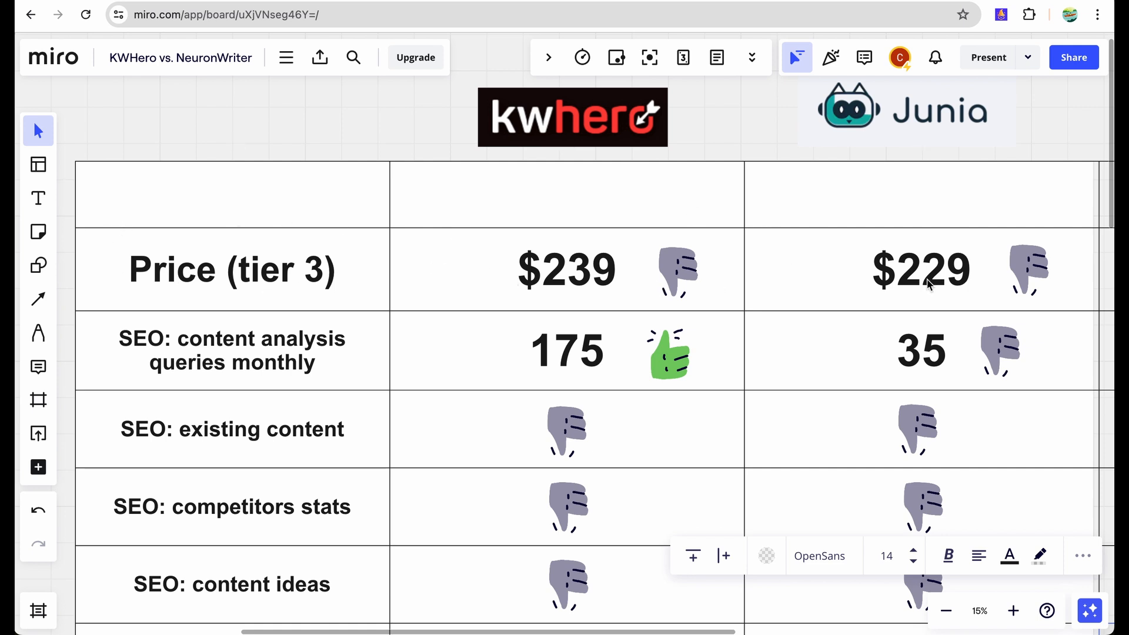
- Return to the Miro comparison board and review KWHero's and Junia's ratings from price down to Keywords Research
scroll(938, 286, "down", 2)
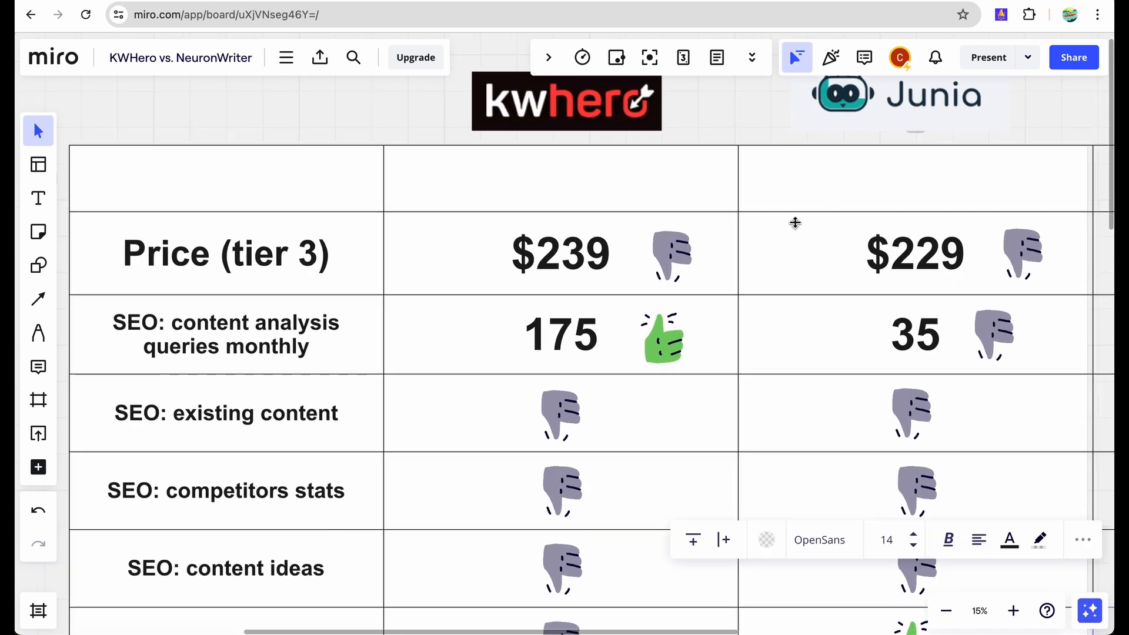
scroll(801, 317, "down", 5)
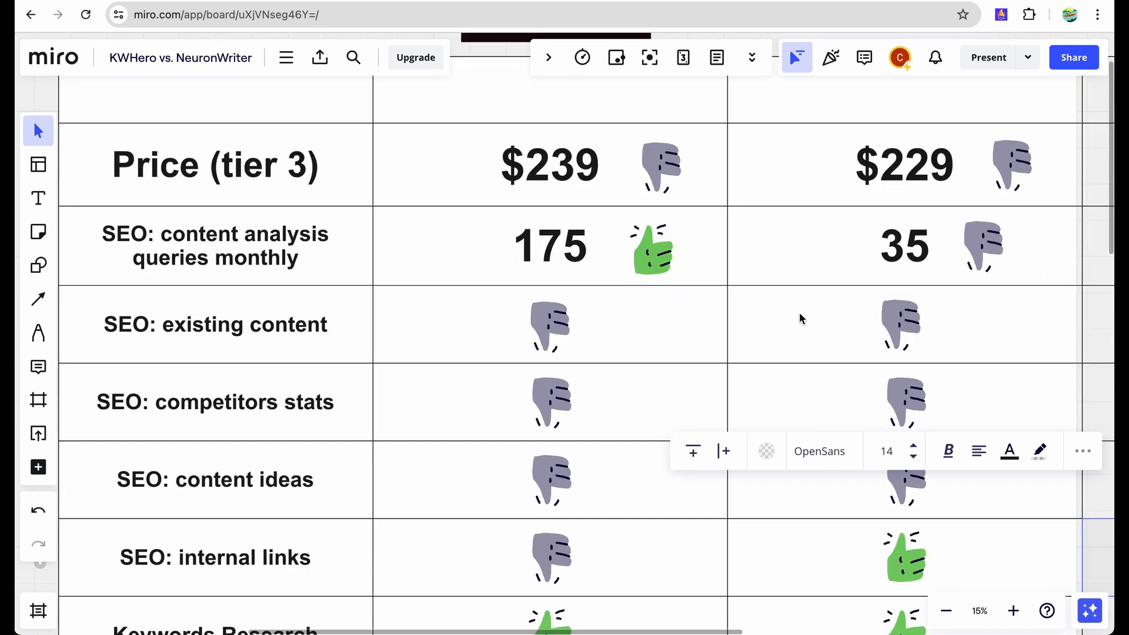
scroll(799, 318, "down", 2)
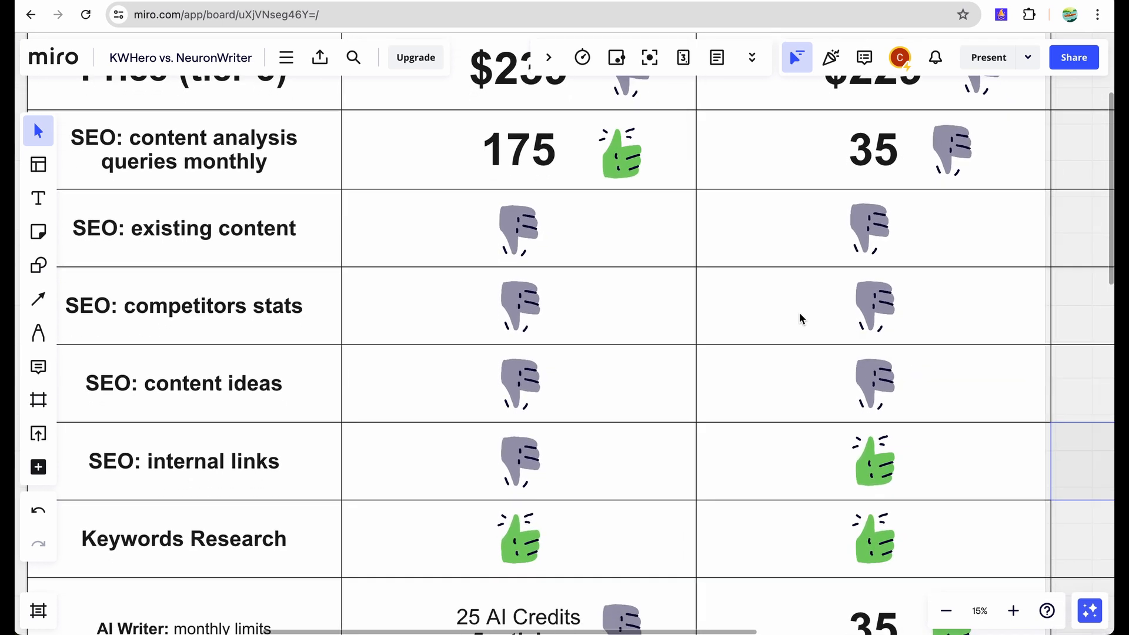
scroll(801, 321, "up", 5)
scroll(819, 360, "up", 1)
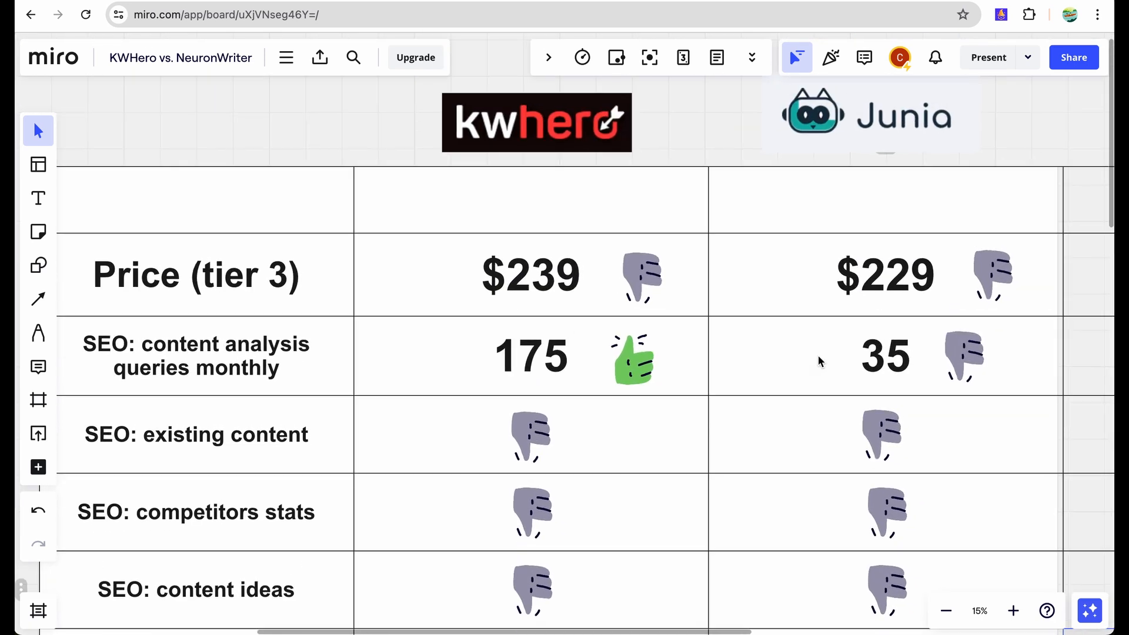
- Highlight Junia's cells for tier 3 price and monthly content analysis queries in the comparison table
scroll(819, 361, "down", 4)
scroll(782, 288, "up", 3)
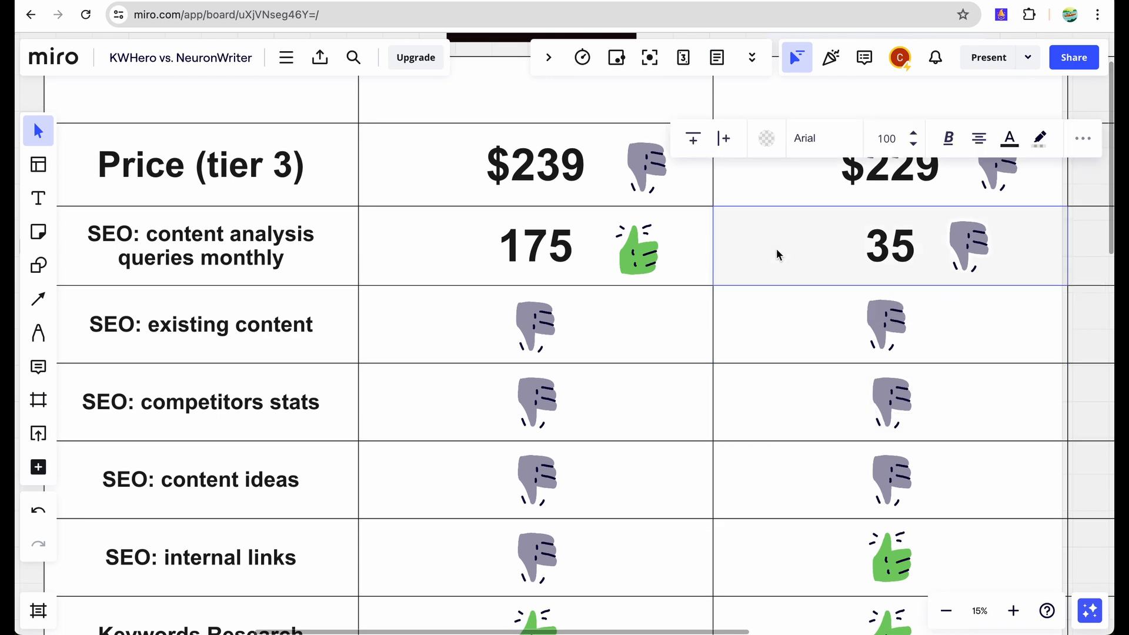
scroll(779, 255, "up", 3)
left_click(833, 350)
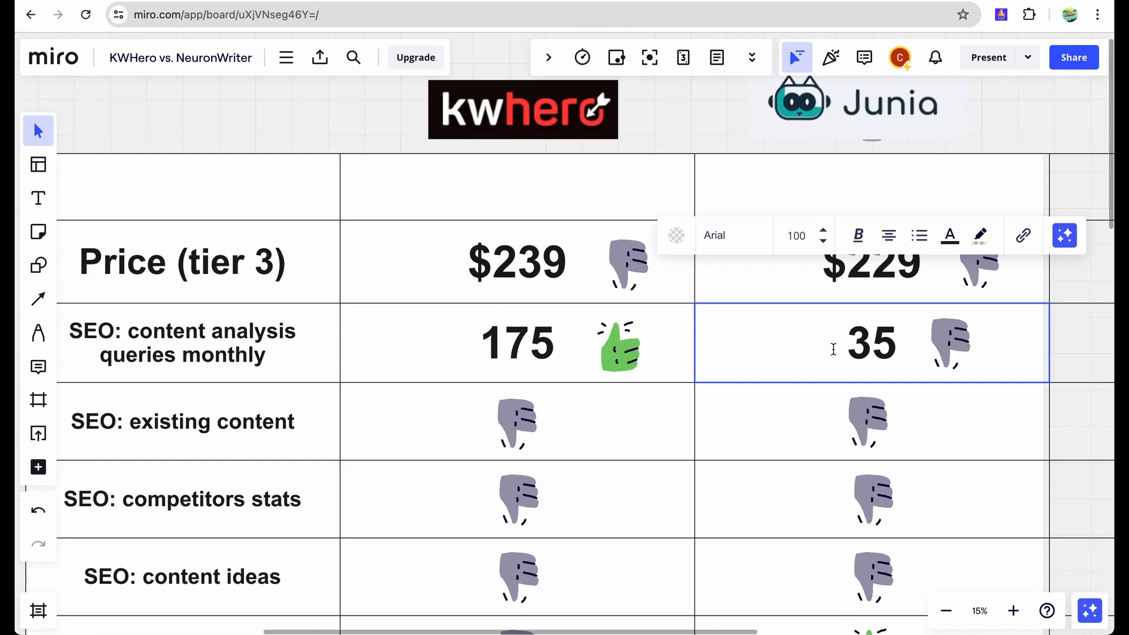
left_click(780, 278)
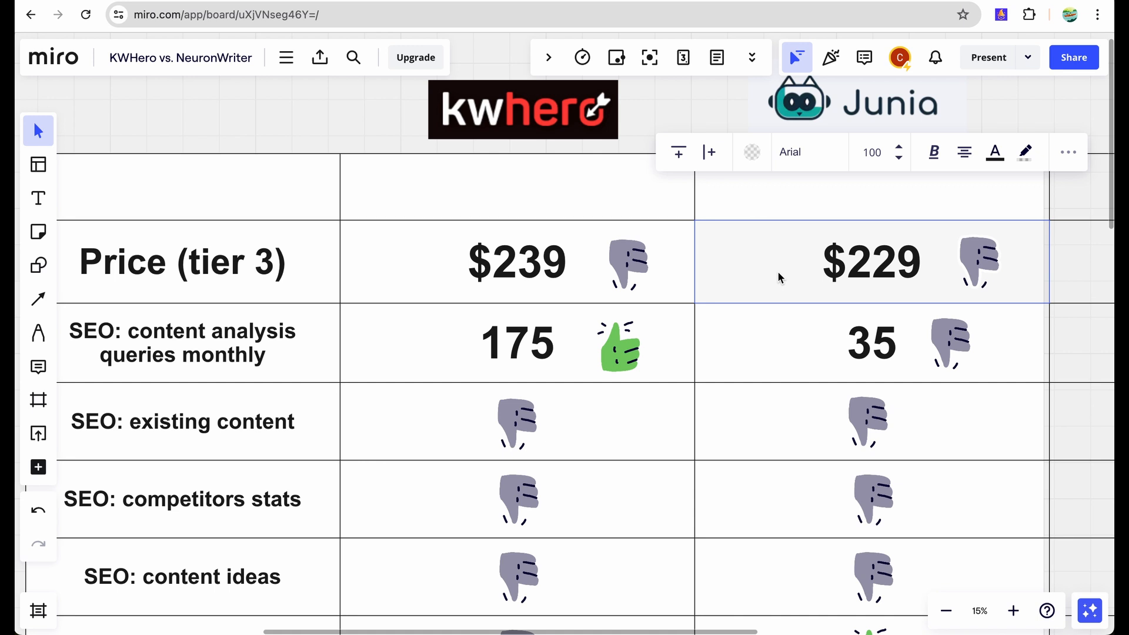
left_click(874, 360)
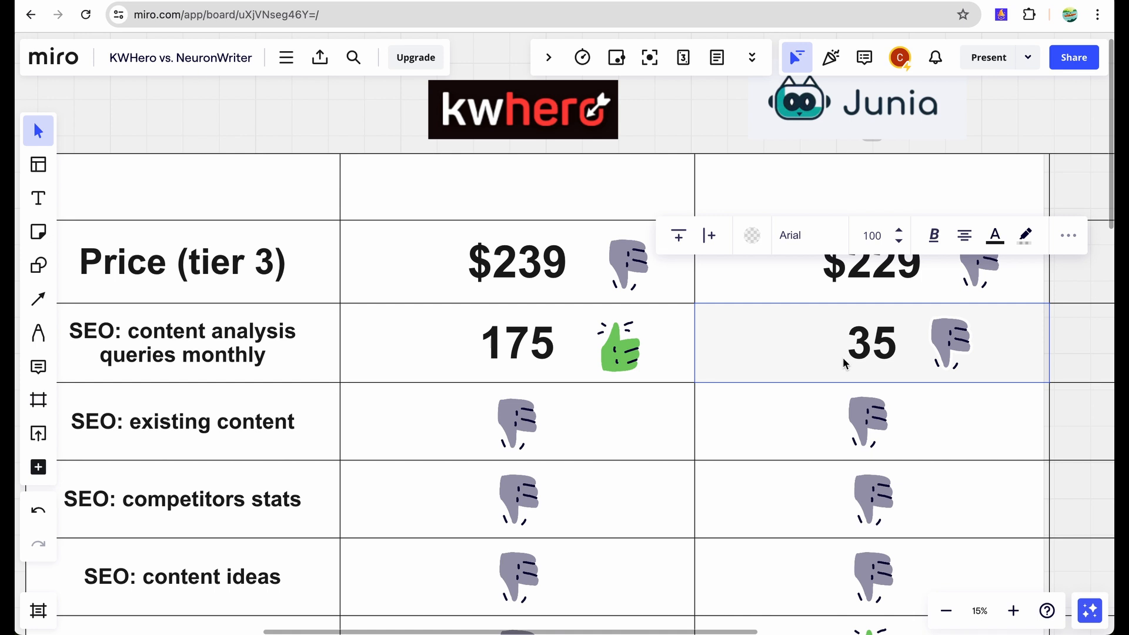
- Highlight the monthly content analysis queries cells of Junia and KWHero in the comparison table to compare the two values
left_click(845, 363)
left_click(410, 352)
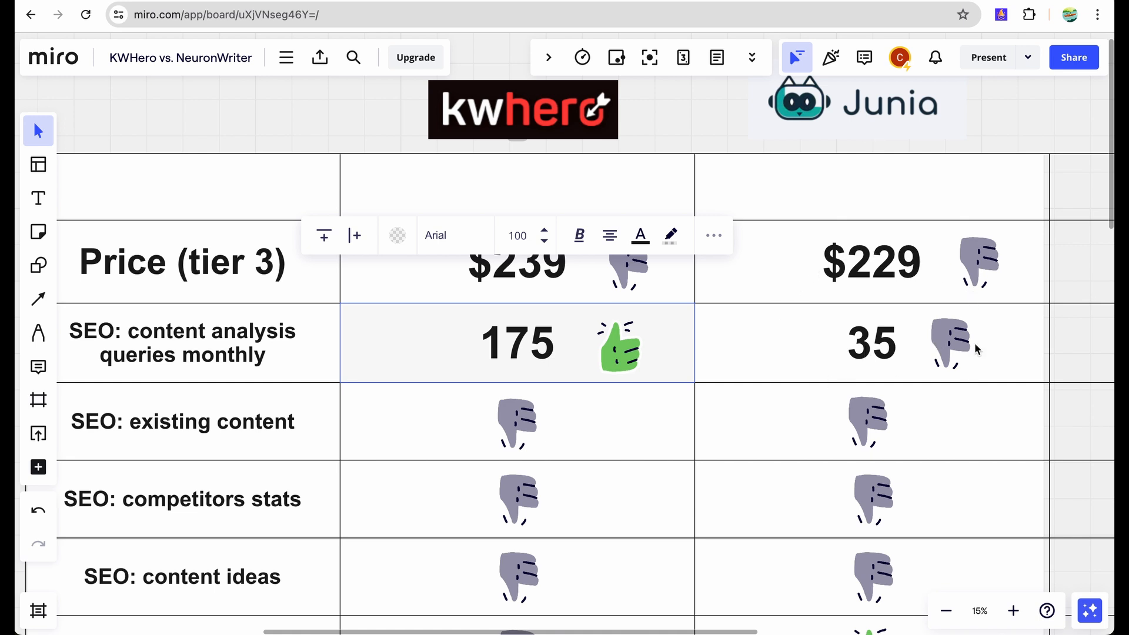
left_click(526, 364)
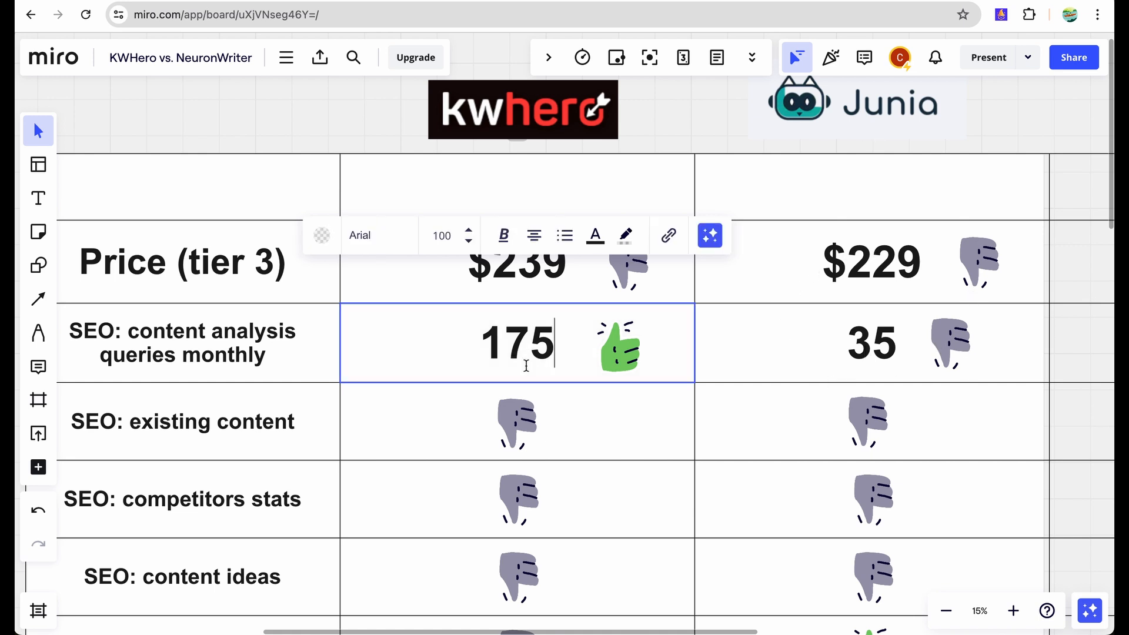
left_click(445, 346)
left_click_drag(446, 346, 556, 347)
left_click(553, 345)
left_click(587, 411)
- Review the SEO ratings down to Keywords Research and highlight KWHero's Keywords Research cell
scroll(588, 415, "down", 5)
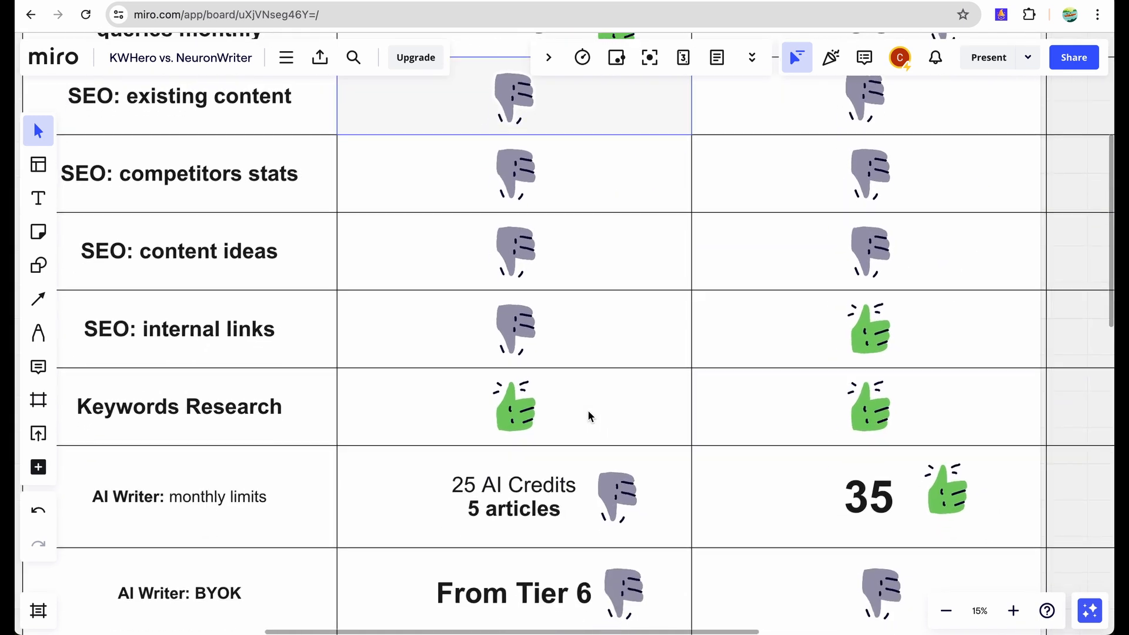
scroll(589, 415, "down", 2)
left_click(605, 369)
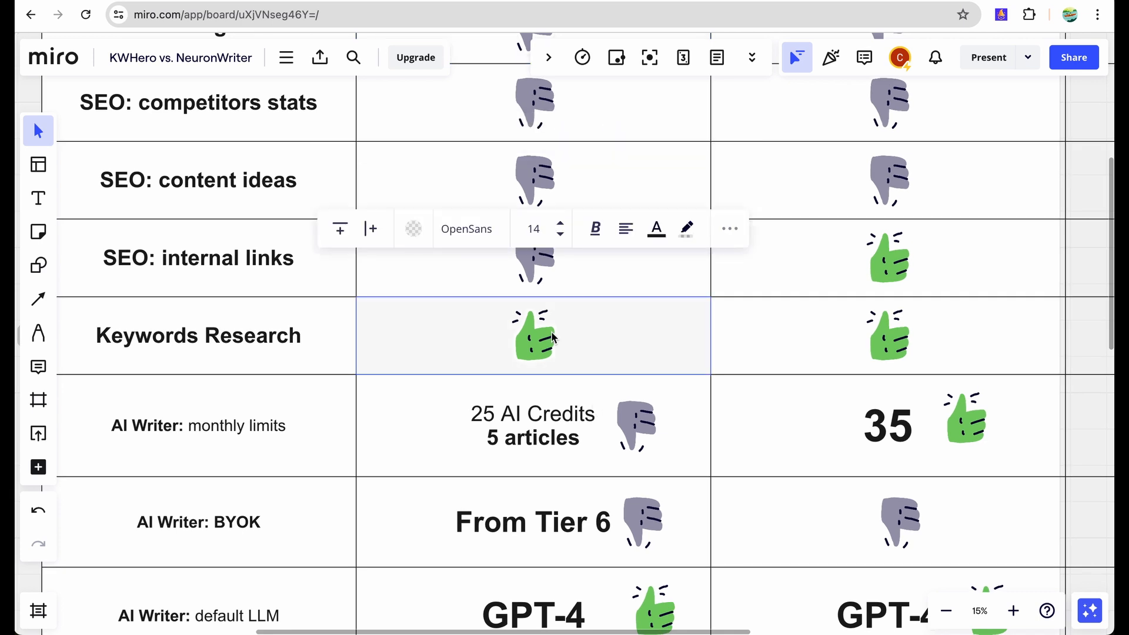
scroll(628, 350, "down", 2)
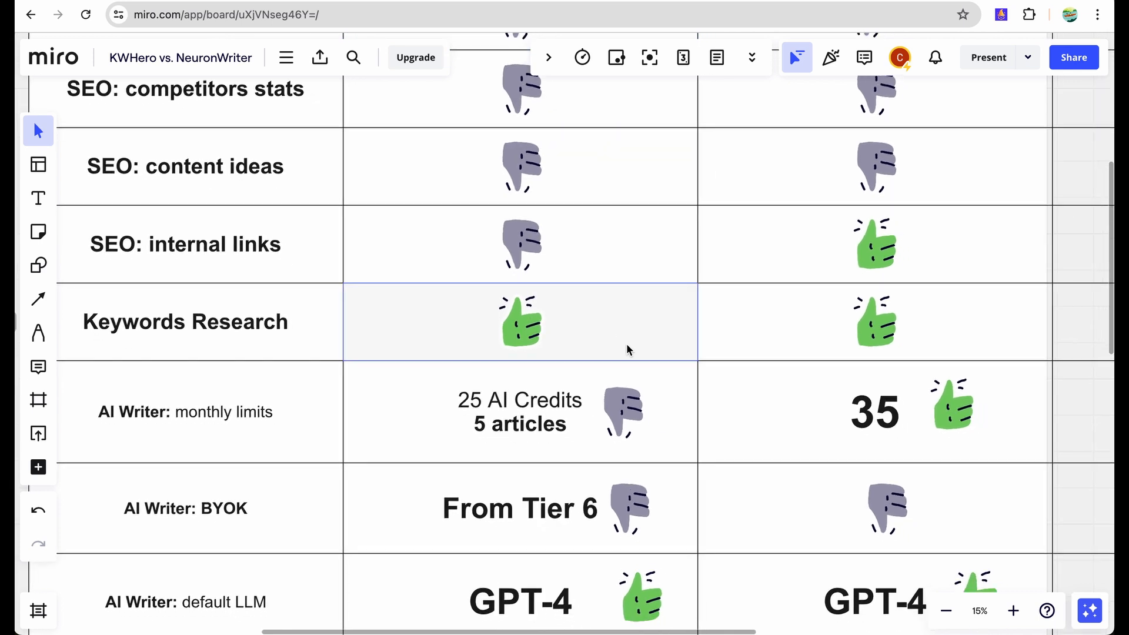
scroll(628, 350, "left", 1)
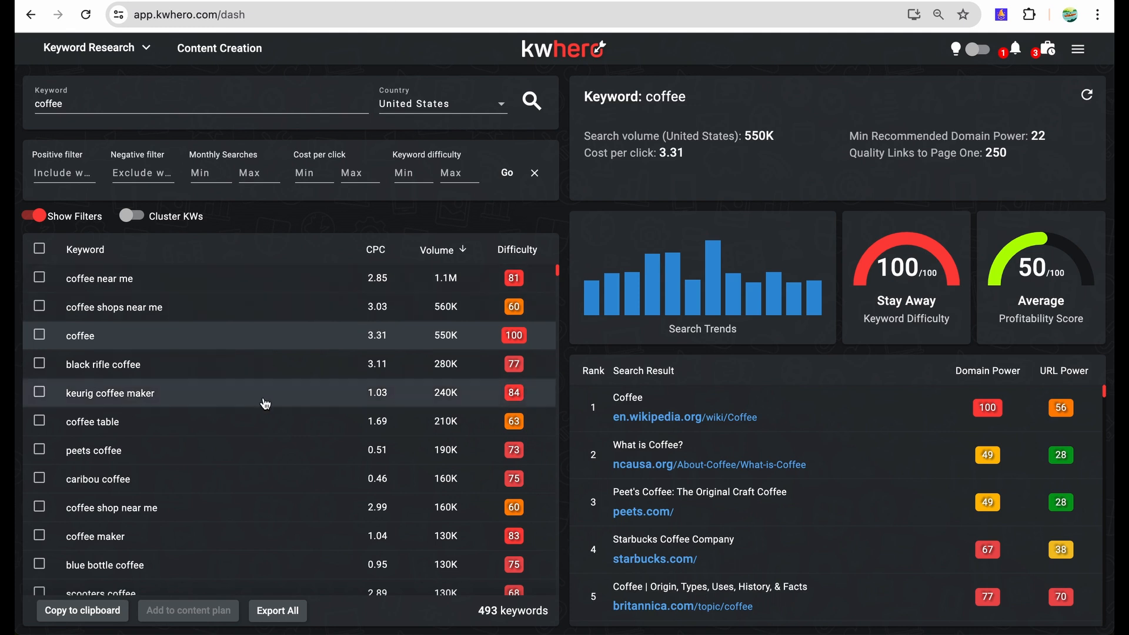
- Switch to KWHero's keyword research for "coffee", browse the keyword list and examine the metrics and search results for "coffee shops near me"
scroll(265, 403, "down", 3)
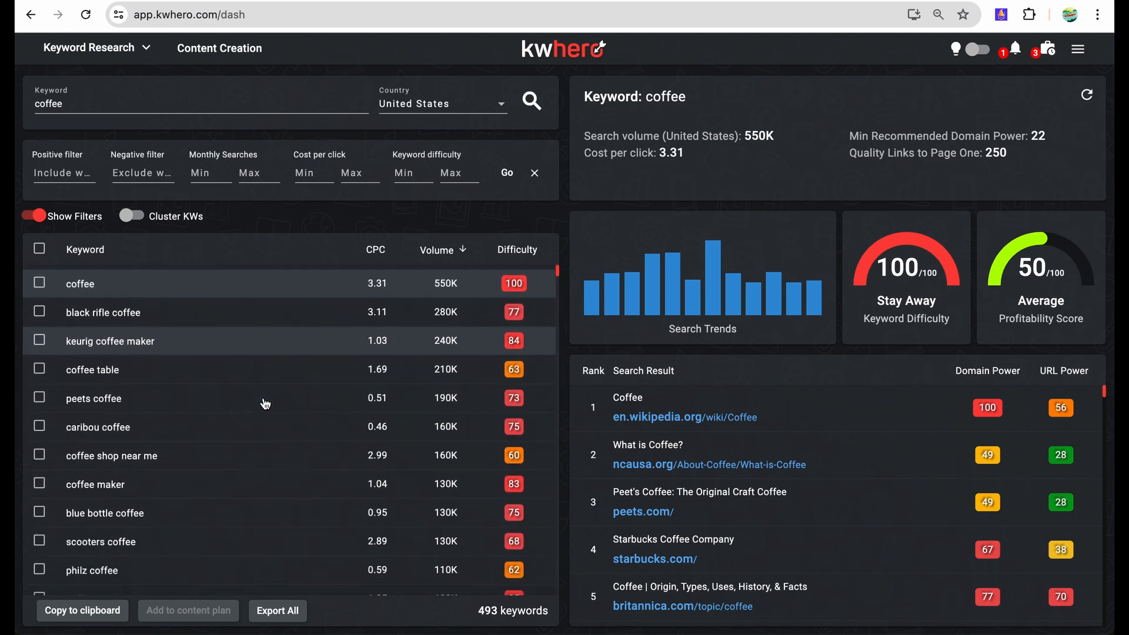
scroll(276, 391, "up", 3)
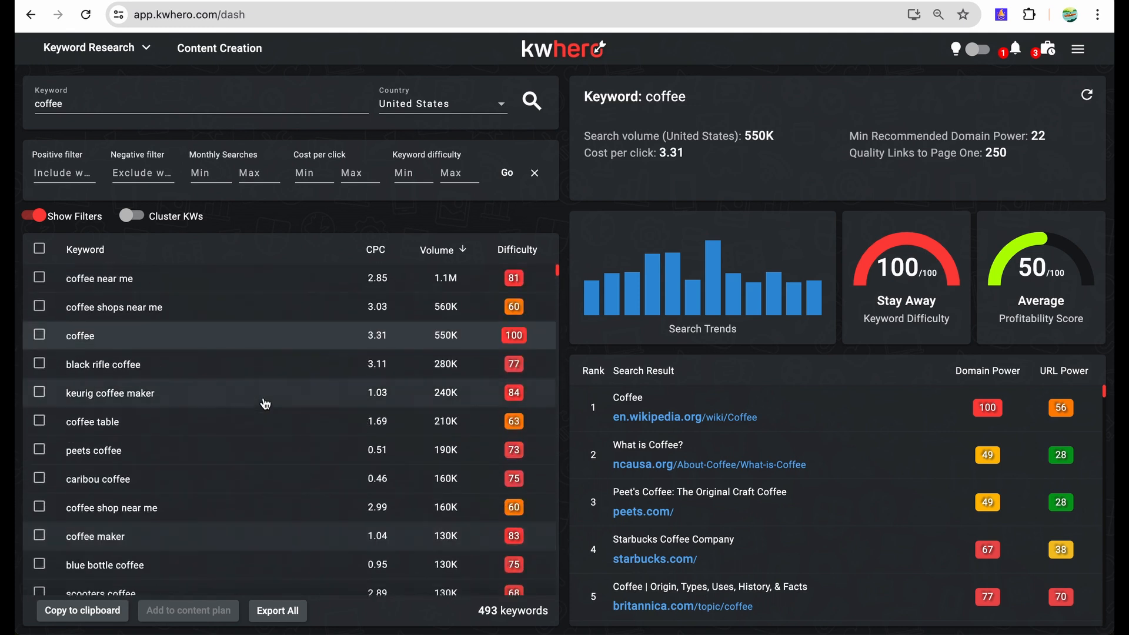
left_click(189, 303)
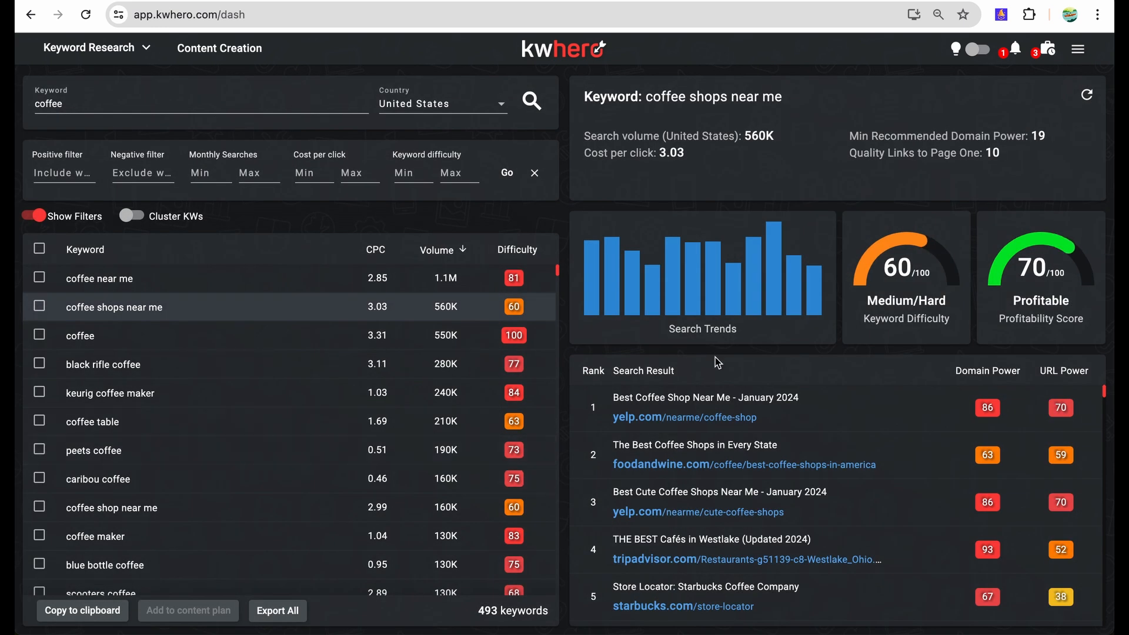
scroll(699, 438, "down", 3)
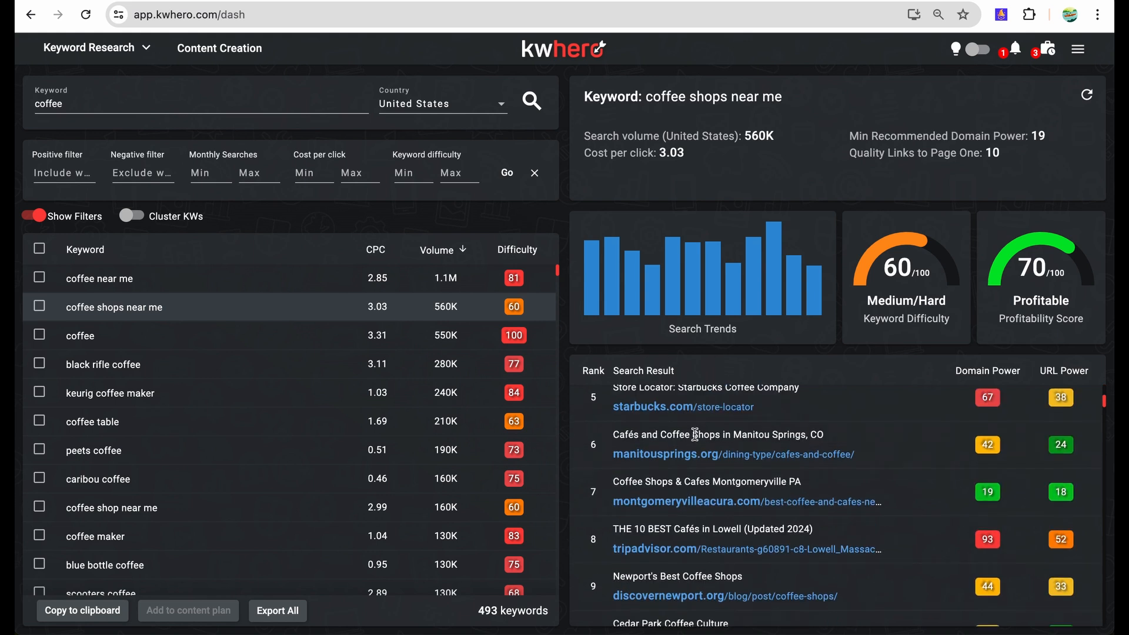
scroll(695, 434, "up", 3)
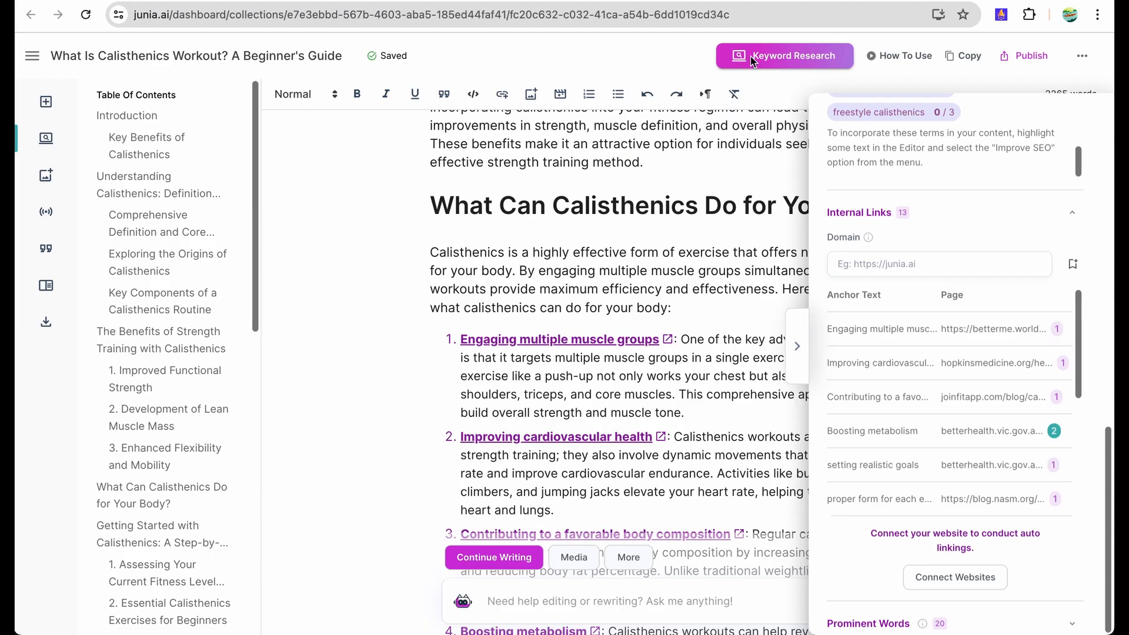
- Switch to Junia and search its Keyword Explorer for "coffee history" in the United States
left_click(765, 58)
left_click(766, 58)
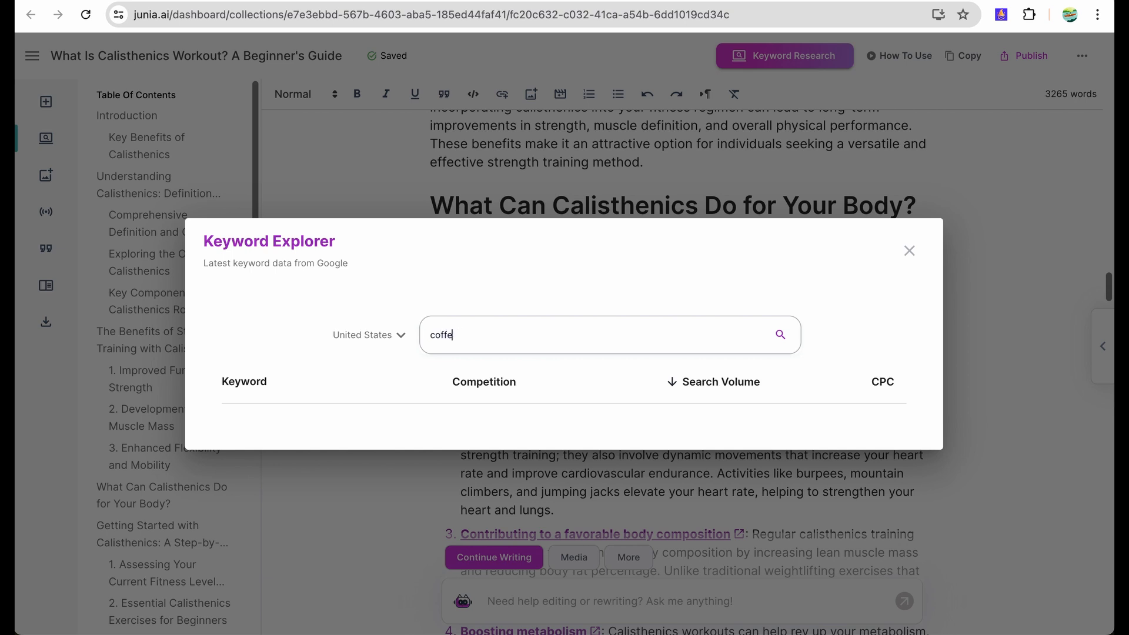
type("e history")
left_click(780, 341)
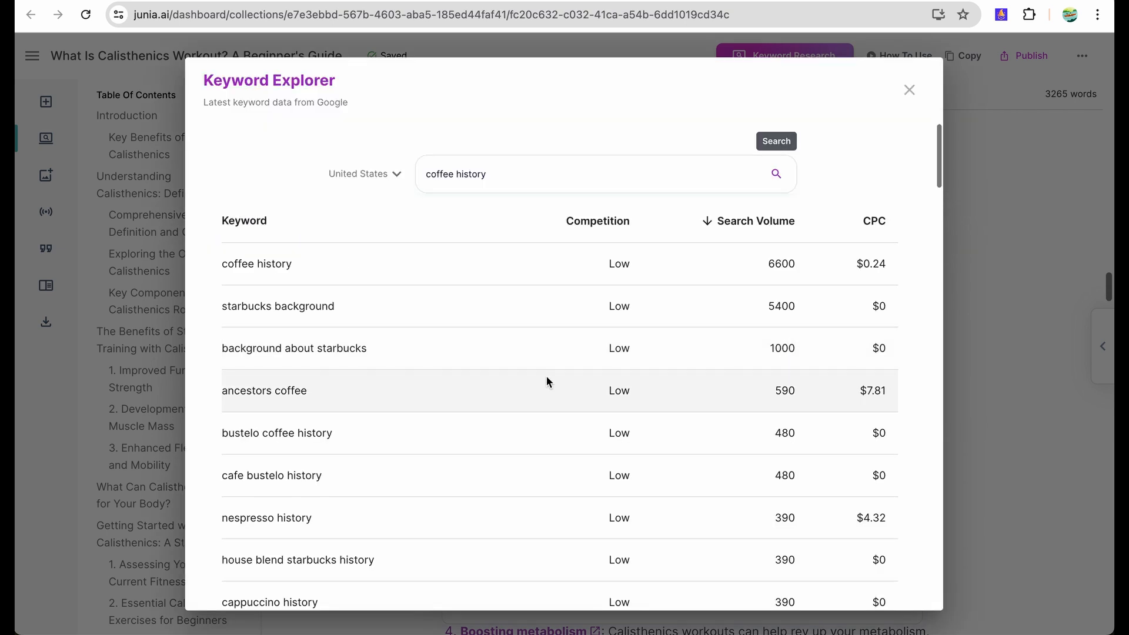
- Examine the Keyword Explorer list's competition, search volume and CPC data, then close the explorer
scroll(547, 379, "down", 5)
scroll(546, 378, "down", 3)
scroll(546, 378, "up", 8)
scroll(546, 378, "down", 10)
scroll(545, 381, "up", 10)
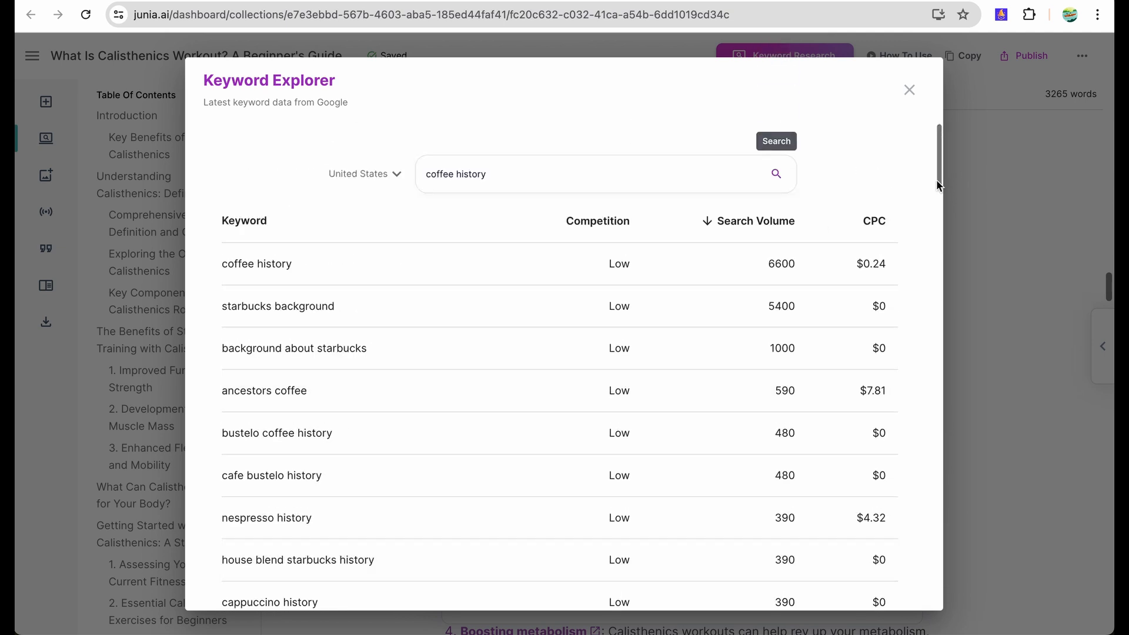
left_click(910, 93)
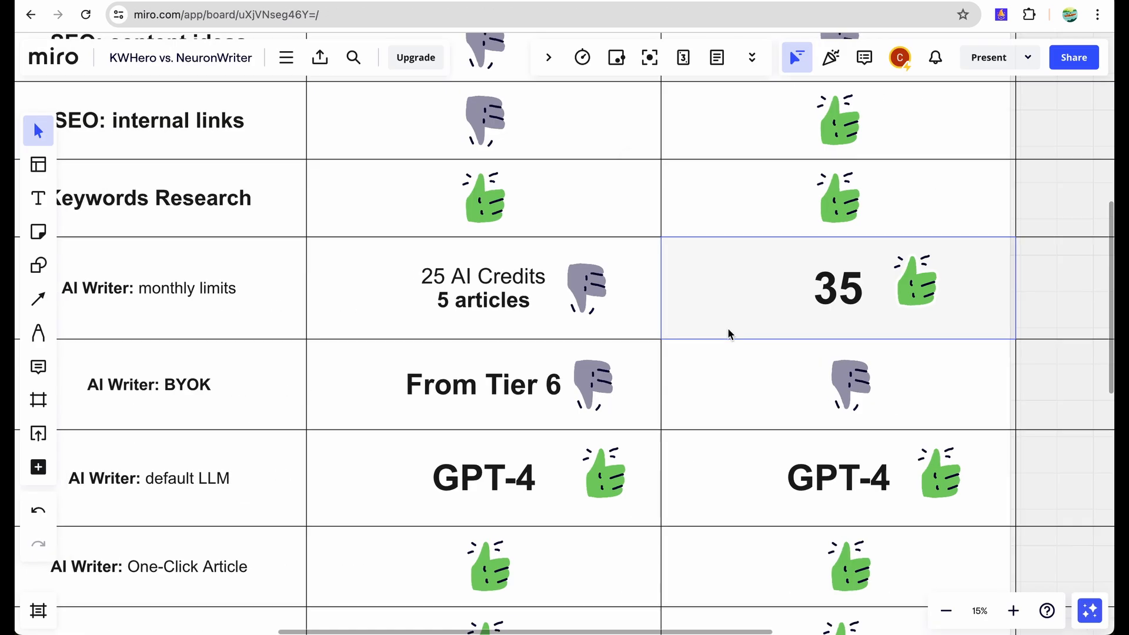
- Return to the Miro board, highlight Junia's AI Writer monthly limits cell and review the table from price to the AI Writer rows
left_click(728, 329)
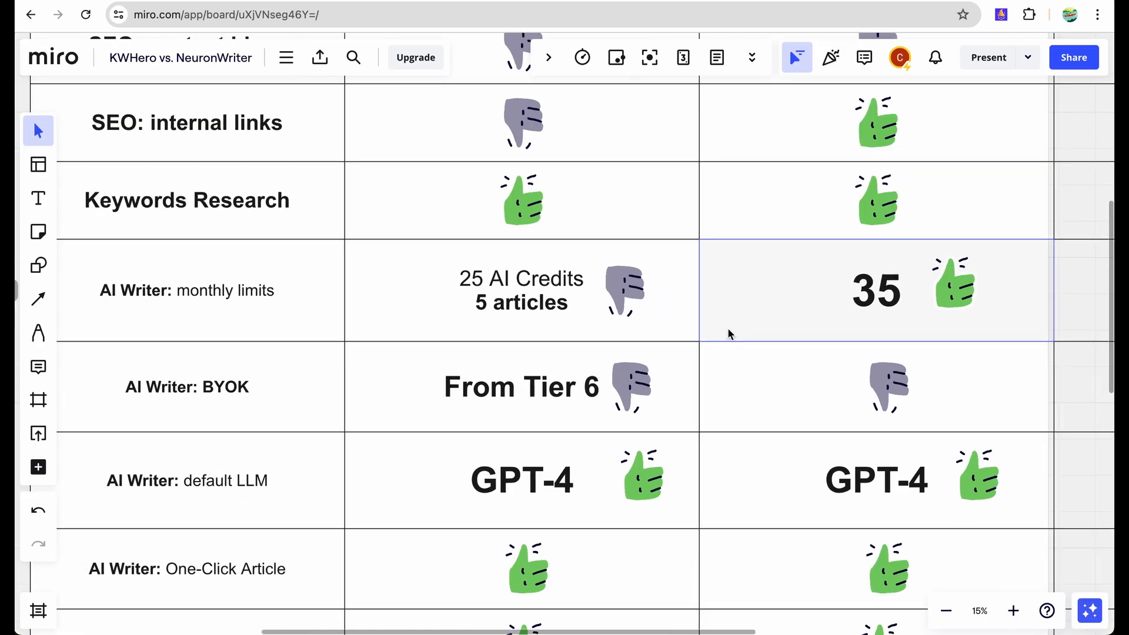
scroll(728, 327, "up", 1)
scroll(728, 327, "down", 3)
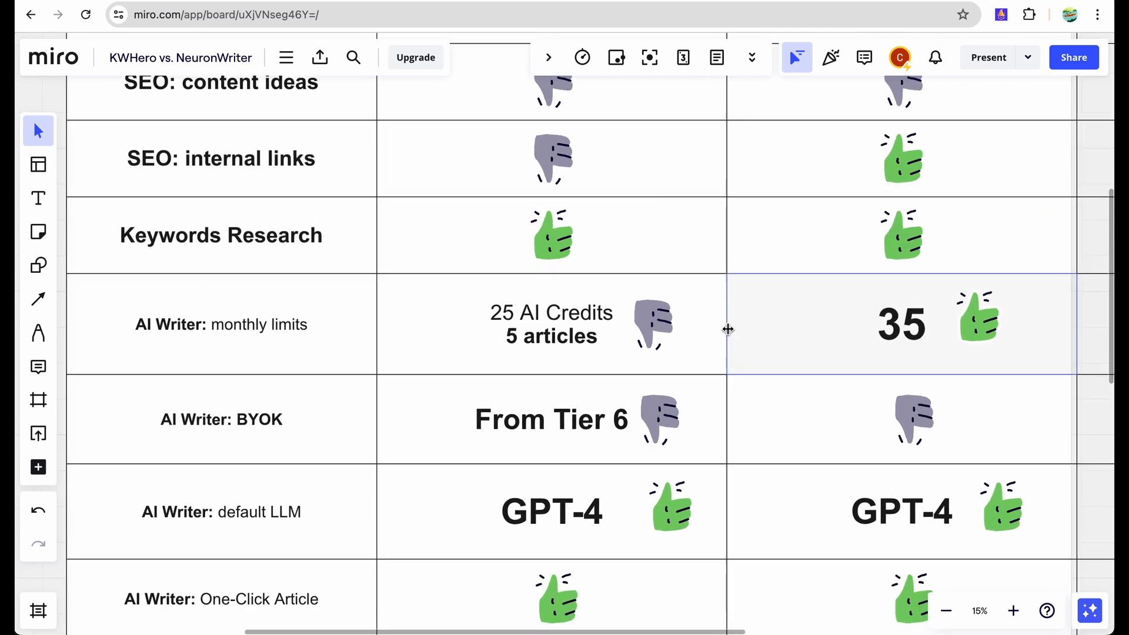
scroll(700, 344, "up", 5)
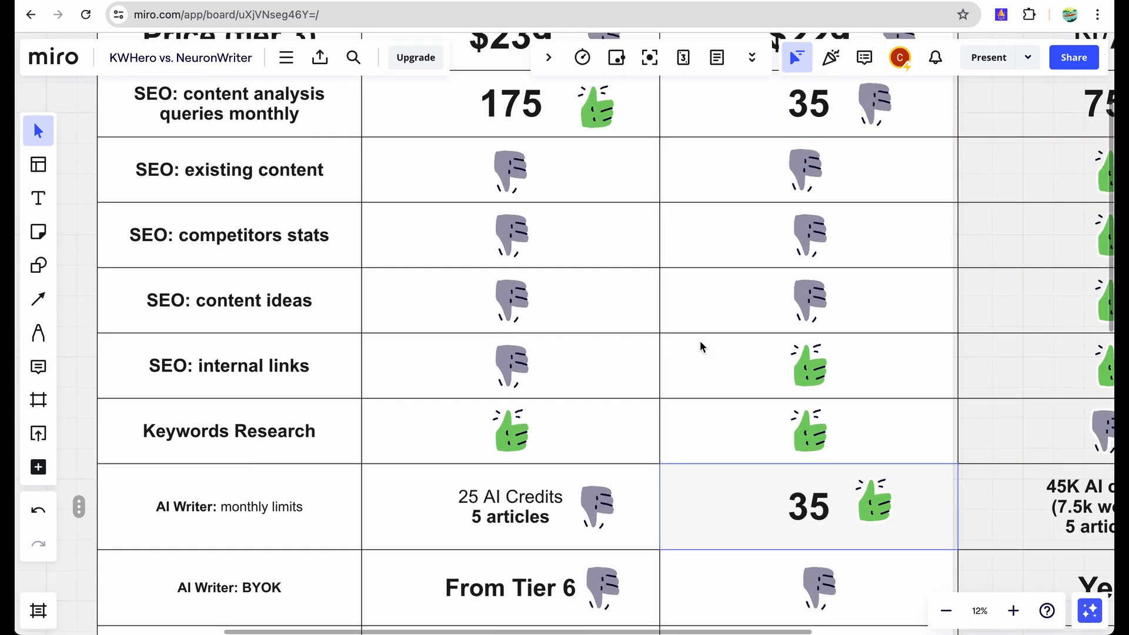
scroll(700, 347, "up", 2)
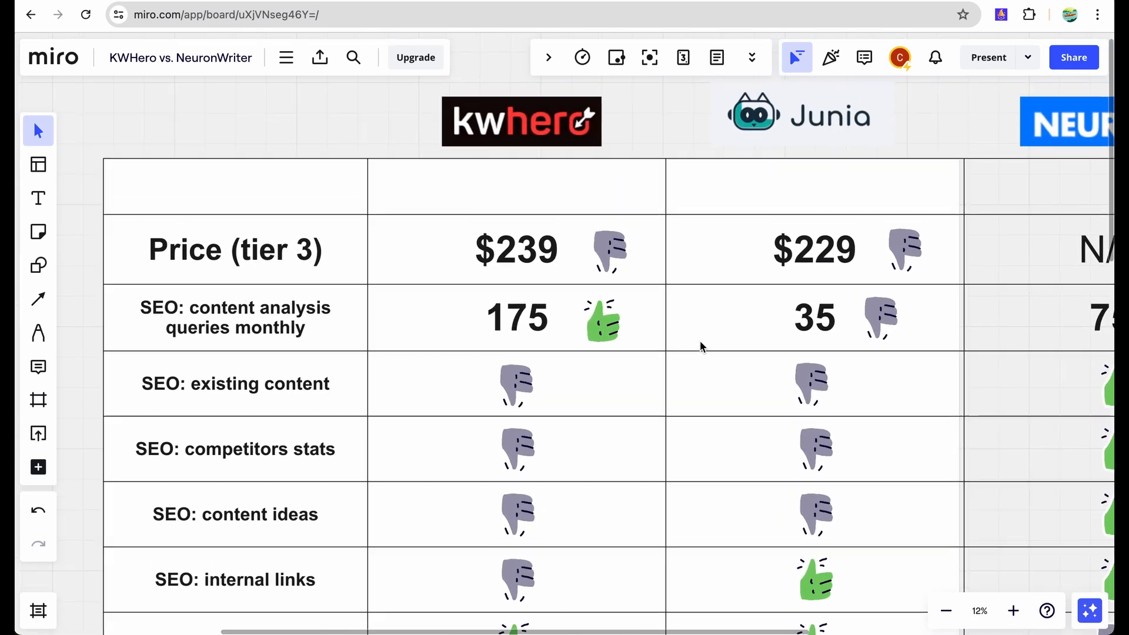
scroll(782, 298, "down", 6)
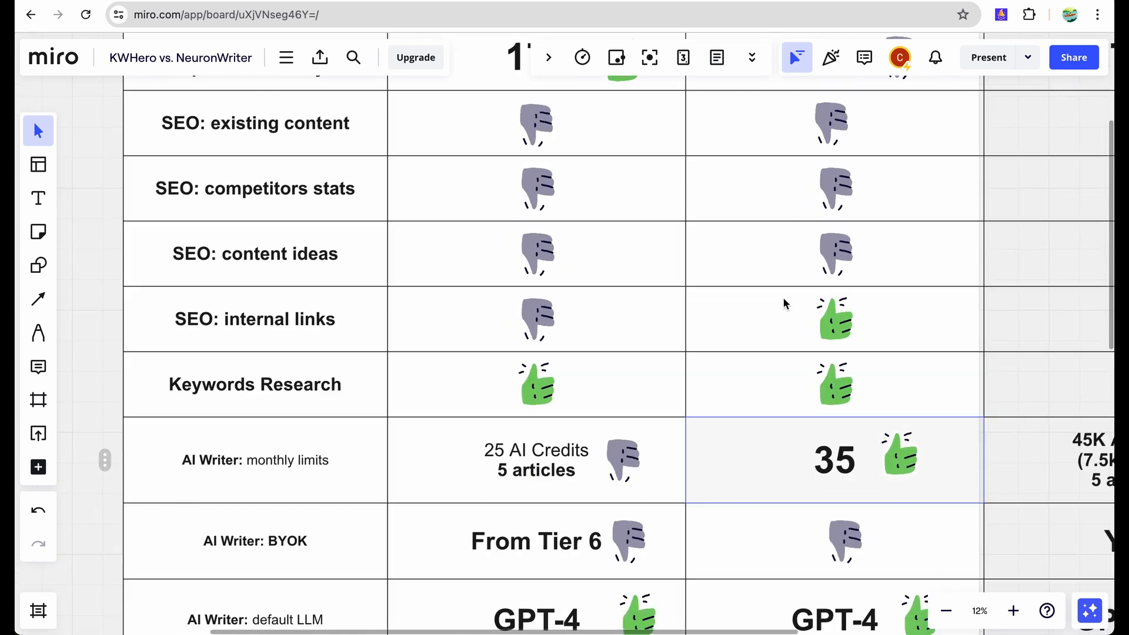
scroll(782, 298, "down", 1)
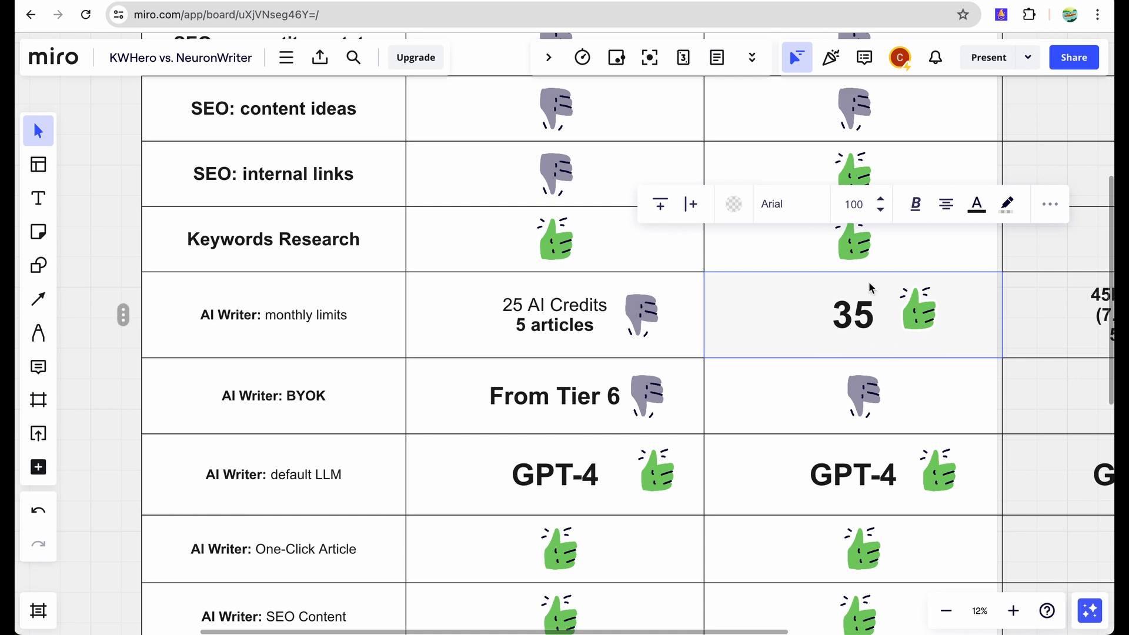
scroll(828, 333, "left", 1)
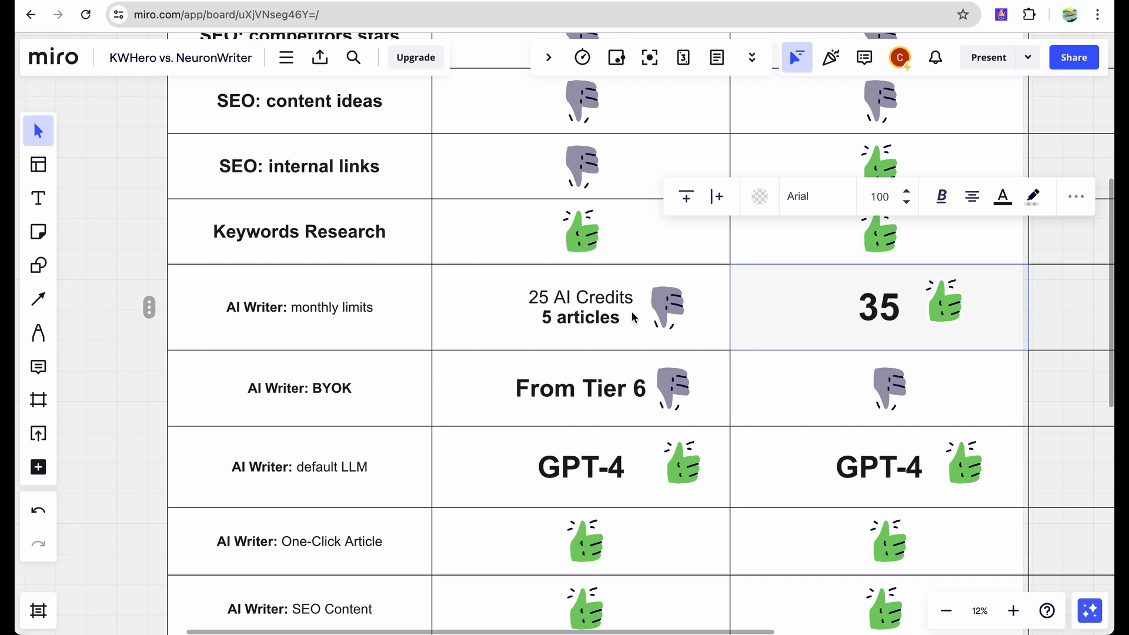
- Highlight KWHero's AI Writer cells for monthly limits and BYOK to compare them with Junia's
left_click(598, 324)
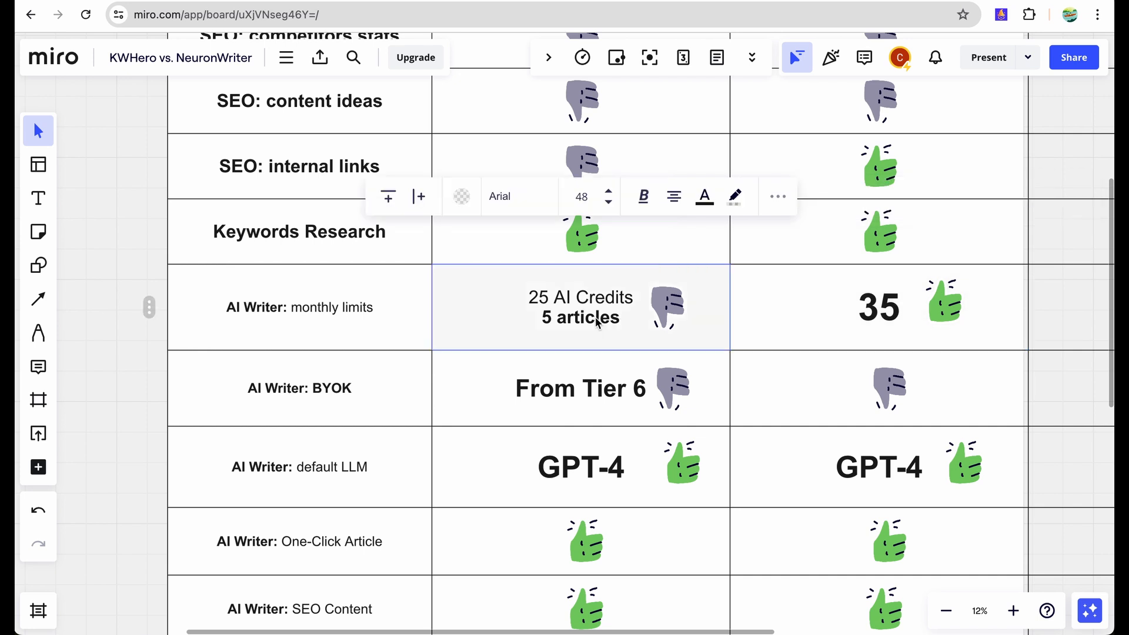
left_click(486, 298)
scroll(492, 301, "down", 3)
left_click(464, 304)
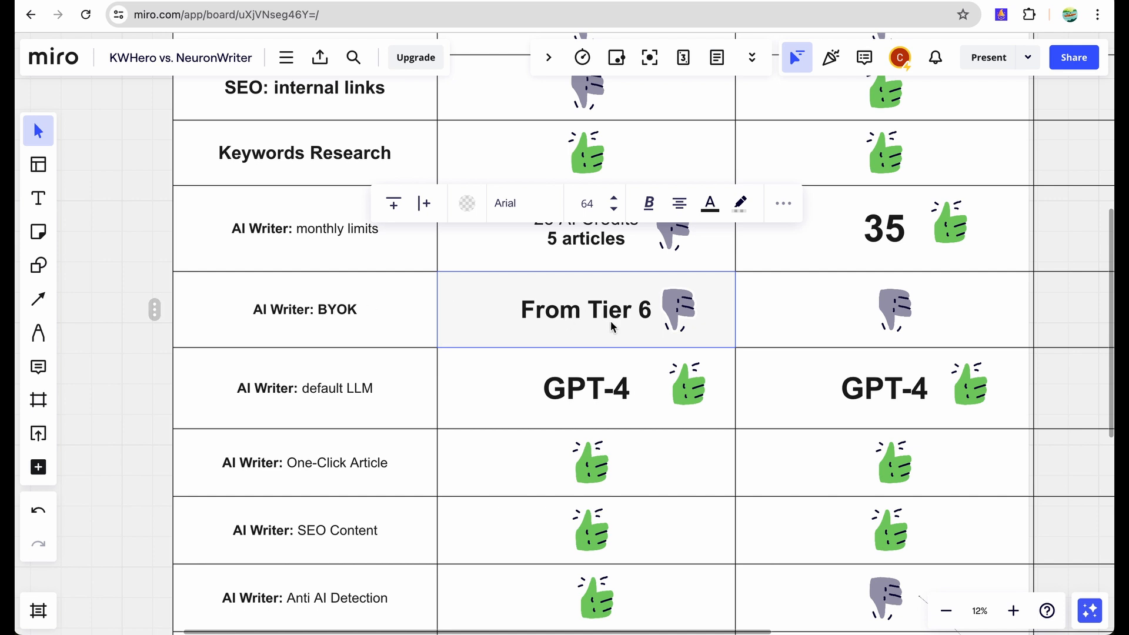
left_click(611, 254)
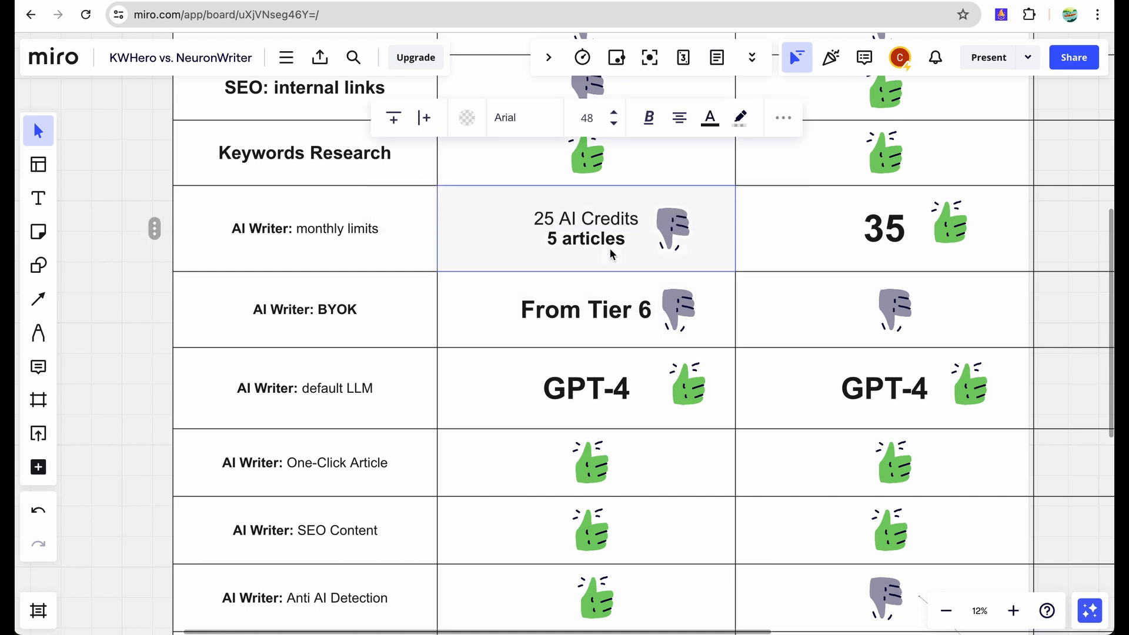
- Move the thumbs-down sticker in KWHero's AI Writer BYOK cell slightly away from the "From Tier 6" text
left_click(662, 322)
left_click(627, 318)
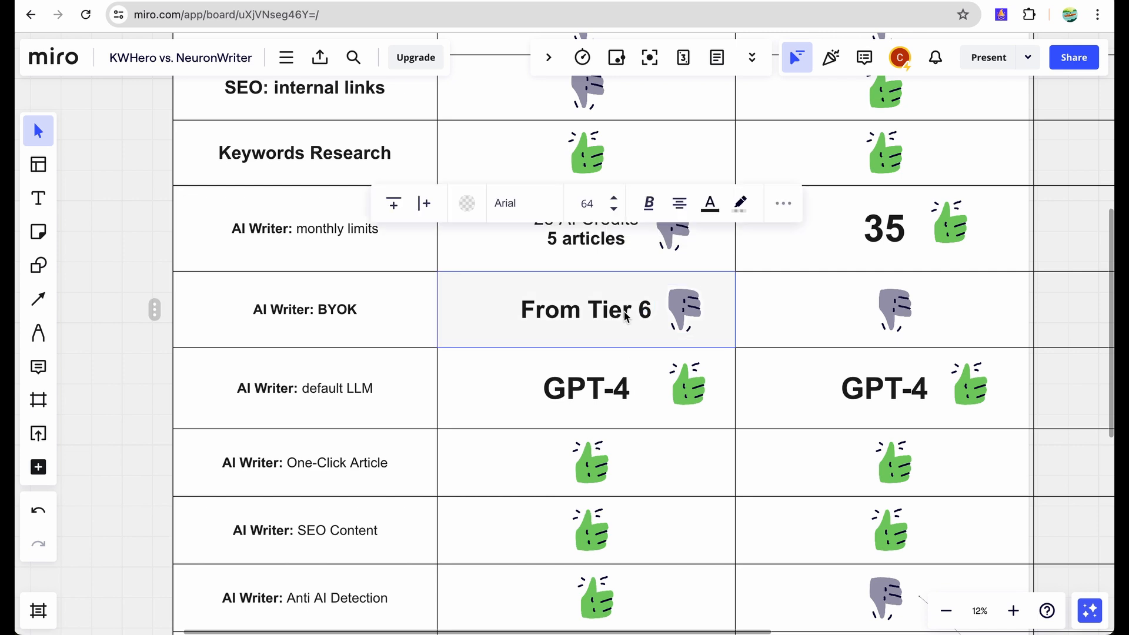
left_click(692, 317)
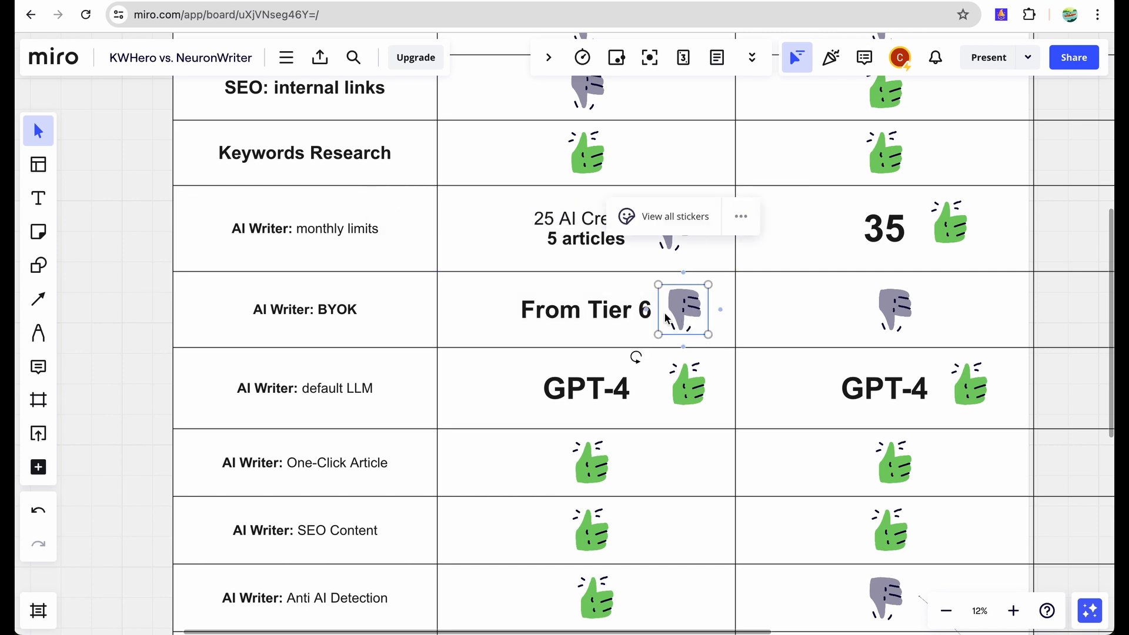
left_click(637, 317)
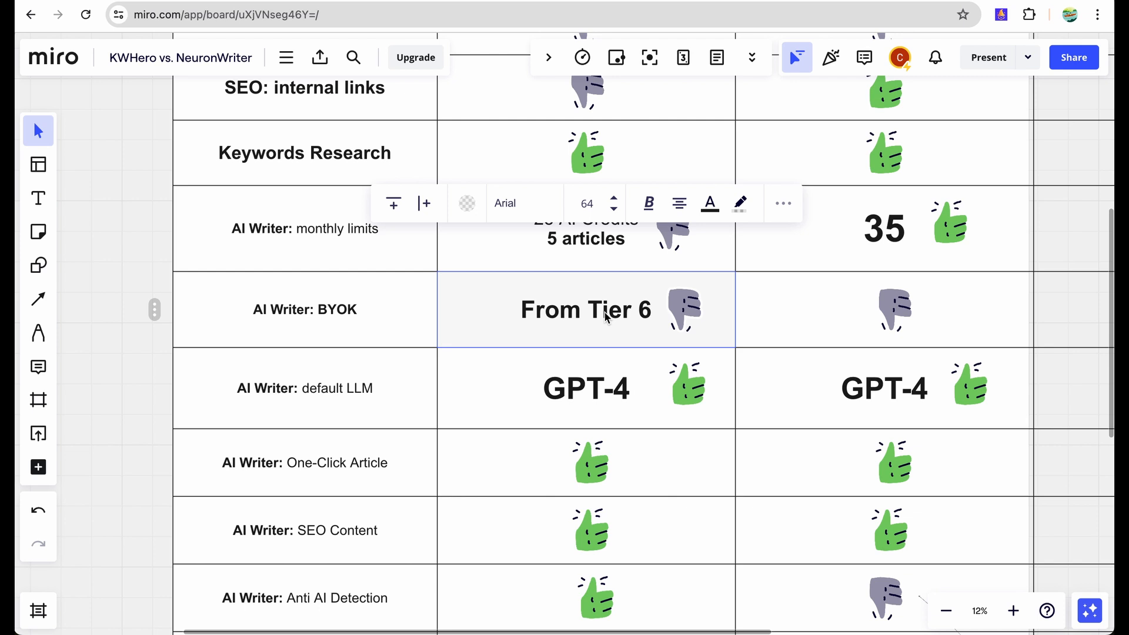
- Review the AI Writer default LLM and One-Click Article rows, highlighting the cells being compared for Junia and KWHero
scroll(865, 325, "down", 5)
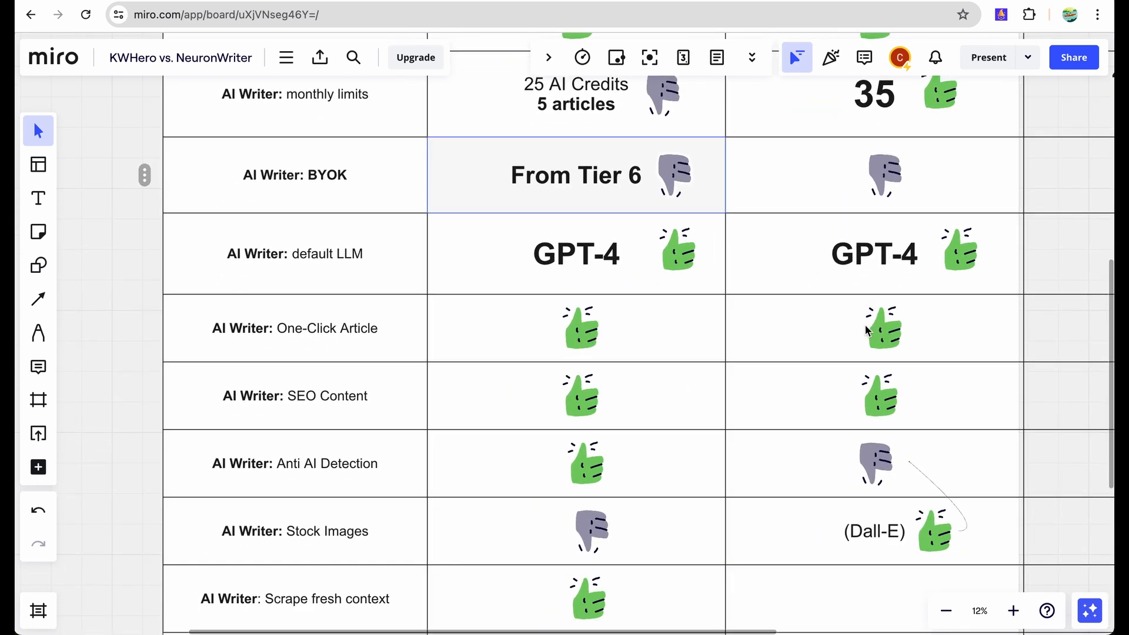
left_click(796, 225)
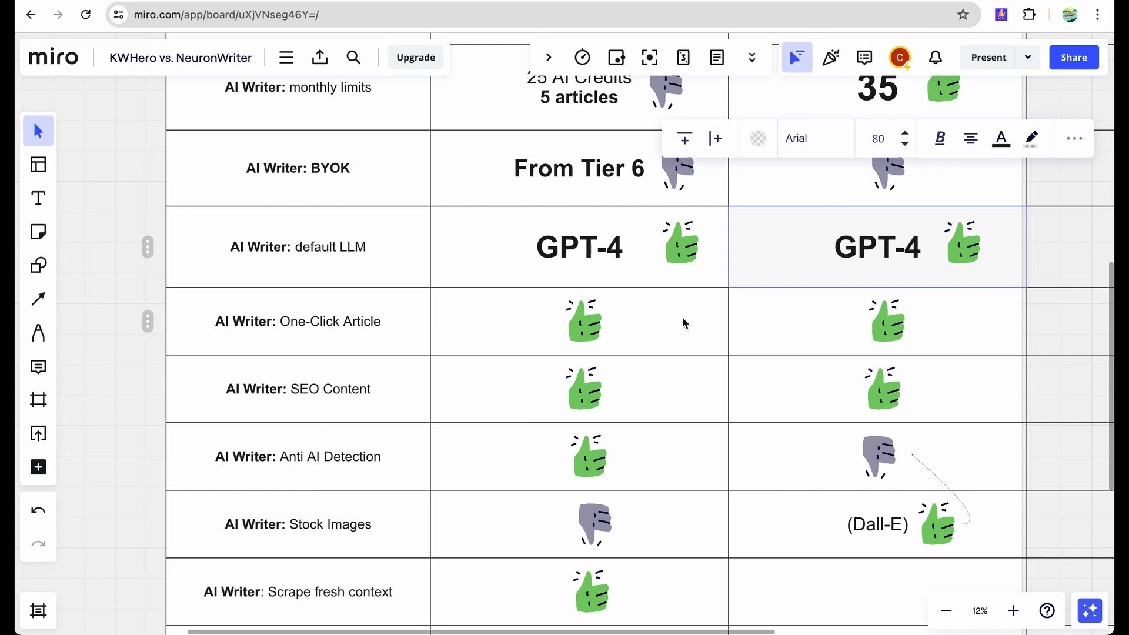
scroll(682, 322, "down", 1)
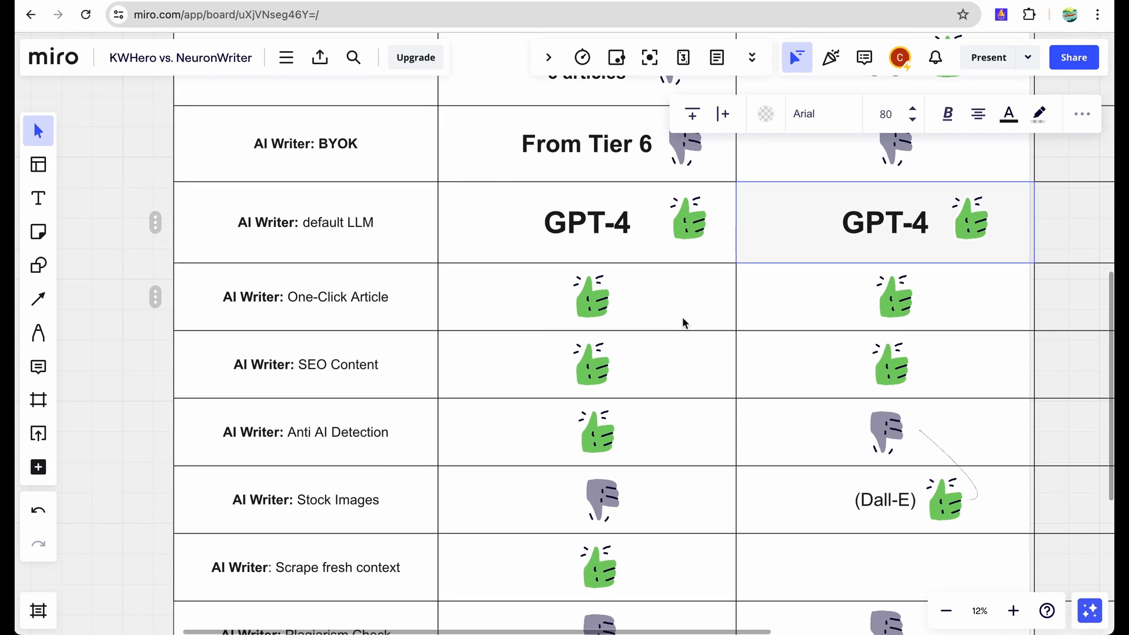
scroll(682, 323, "down", 2)
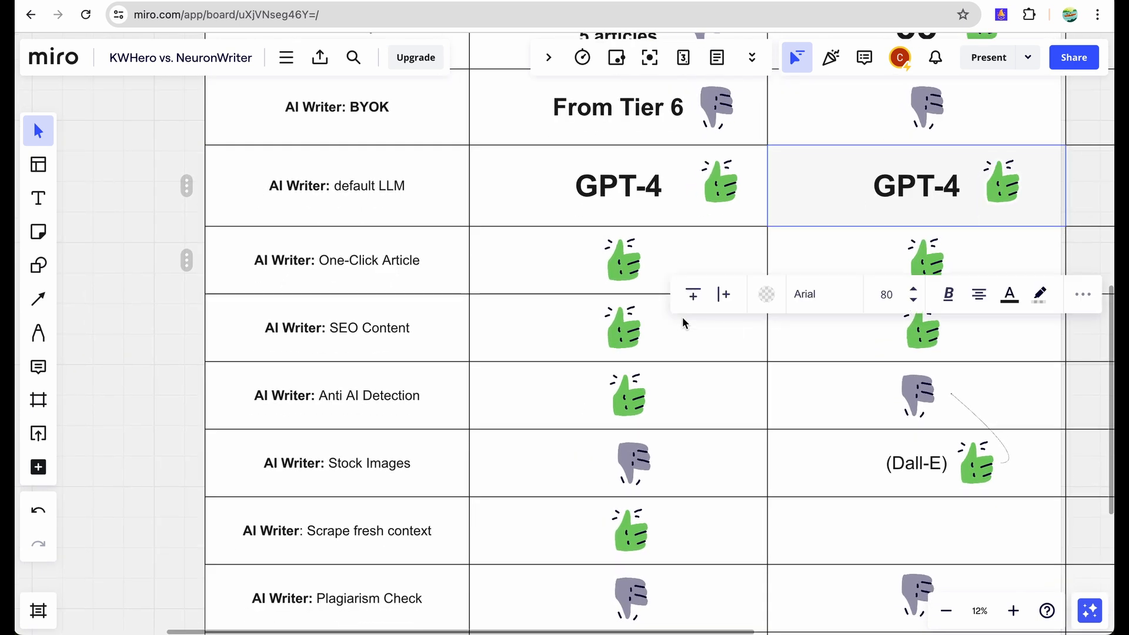
left_click(641, 255)
- Examine the "coffee history" article details and generated outline in Junia's AI Article Writer Workflow
scroll(762, 275, "down", 2)
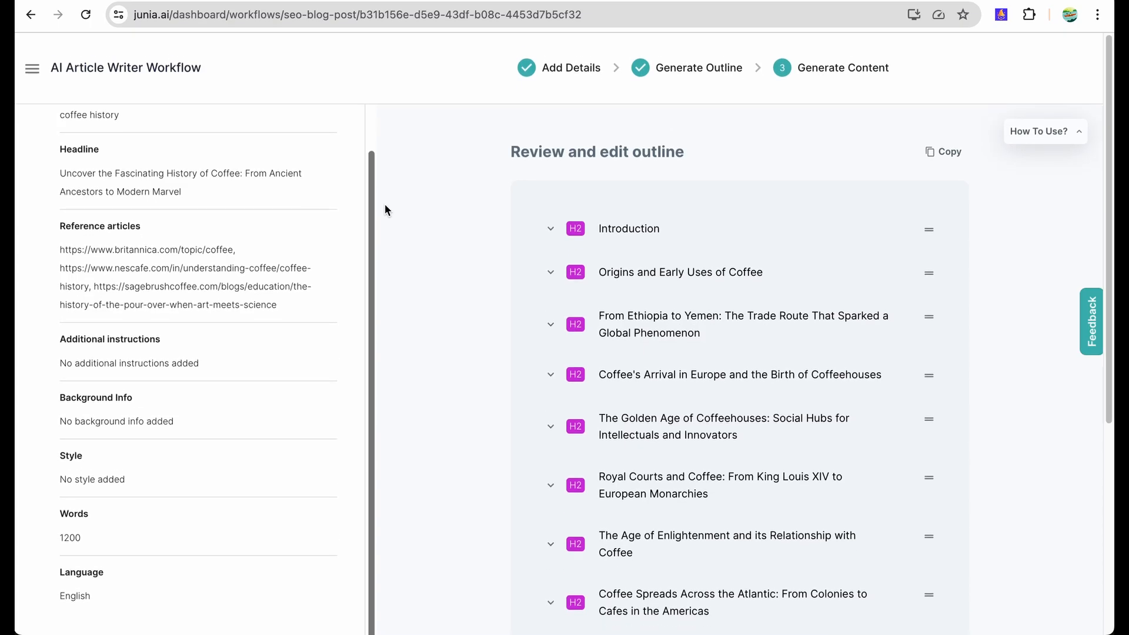
scroll(383, 368, "down", 5)
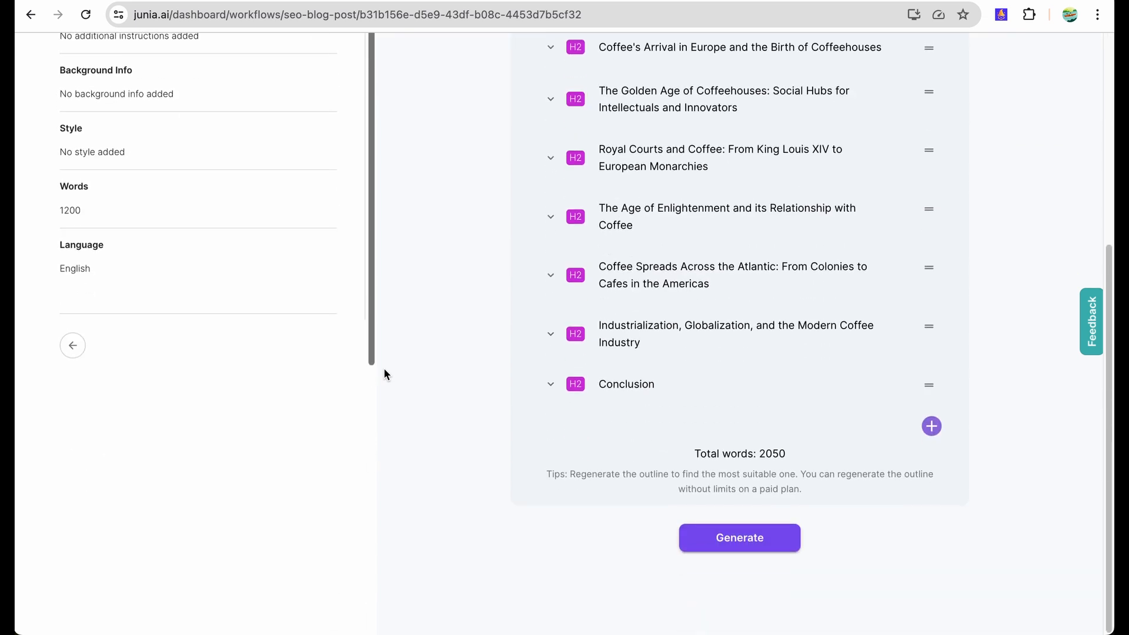
scroll(384, 368, "up", 5)
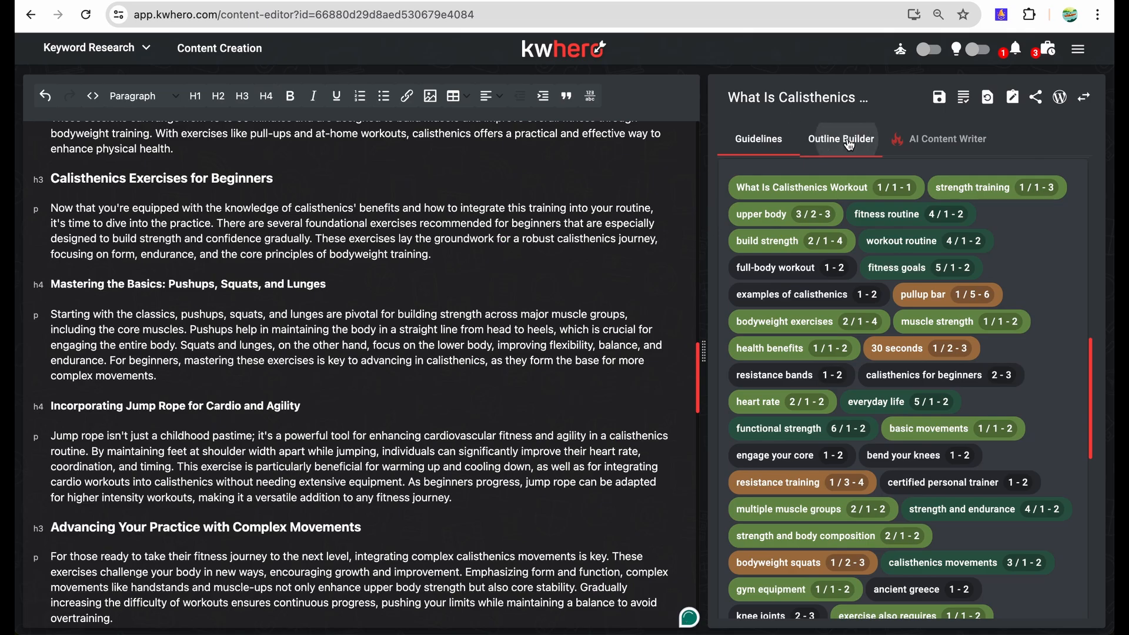
- Check KWHero's Outline Builder and content score guidelines for the "What Is Calisthenics Workout" article
left_click(842, 139)
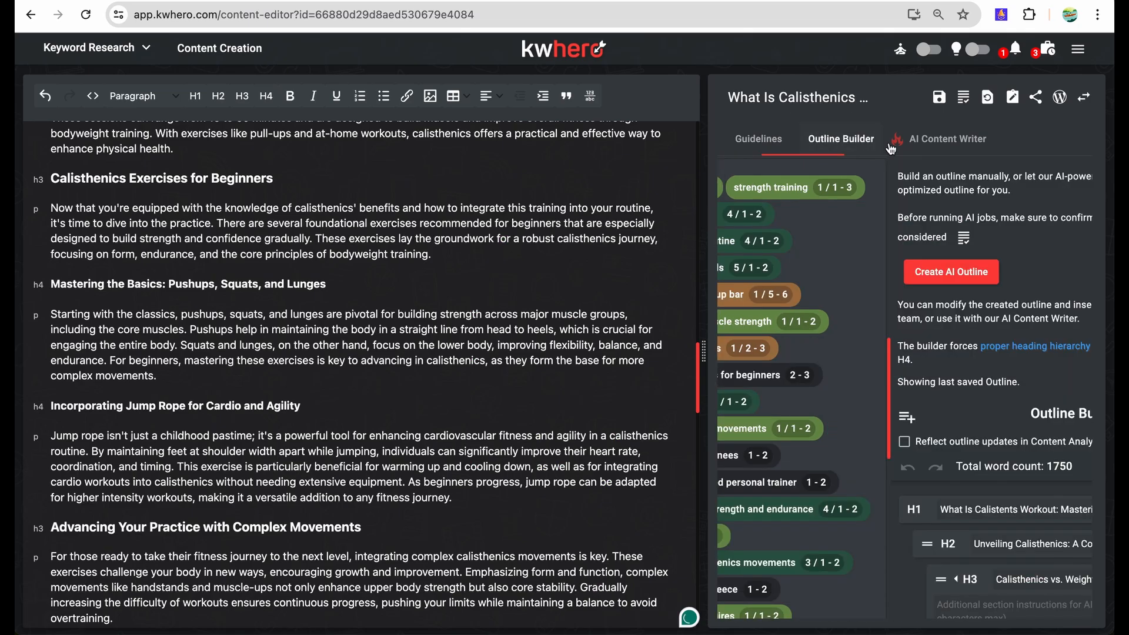
left_click(891, 146)
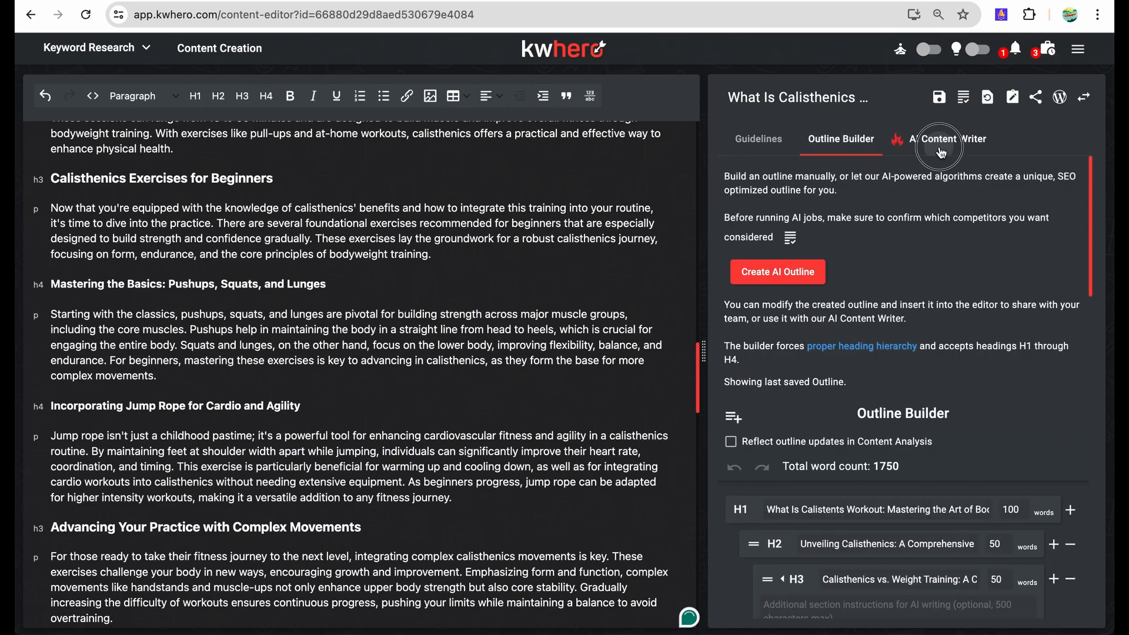
left_click(751, 147)
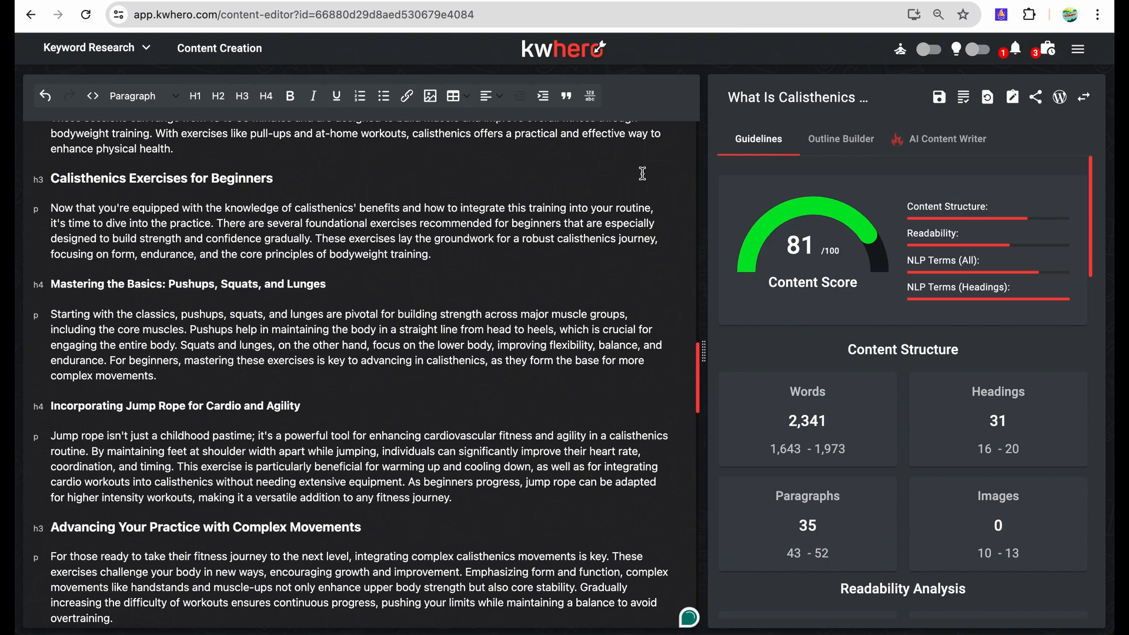
scroll(201, 276, "up", 20)
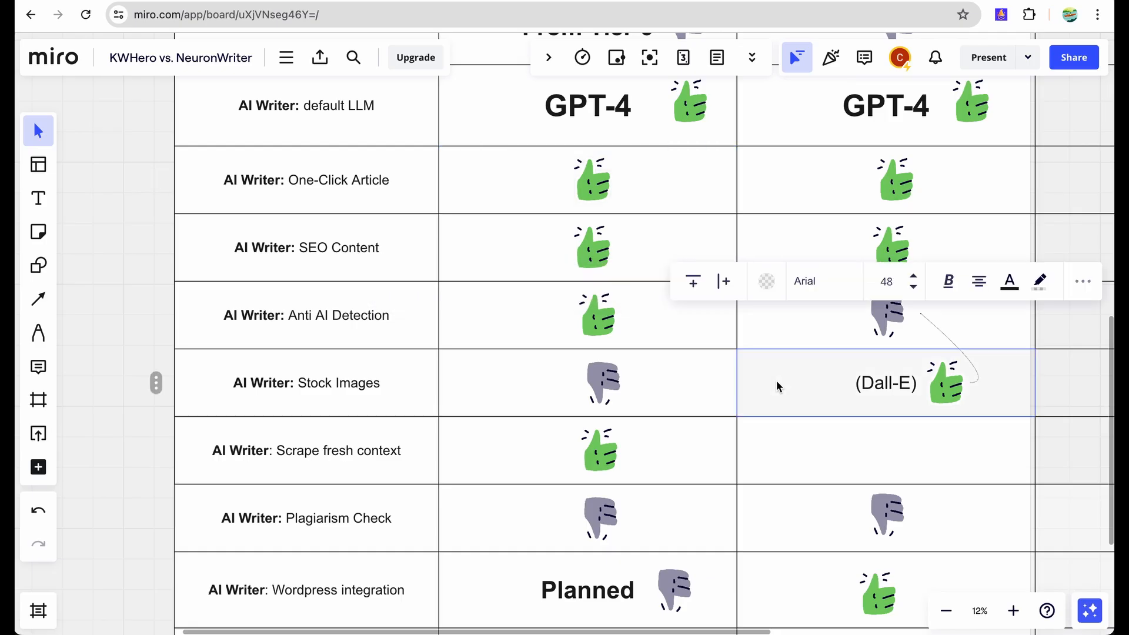
- In the Miro table, highlight the AI Writer SEO Content cells of KWHero and Junia to compare them
scroll(786, 341, "right", 2)
scroll(785, 341, "right", 1)
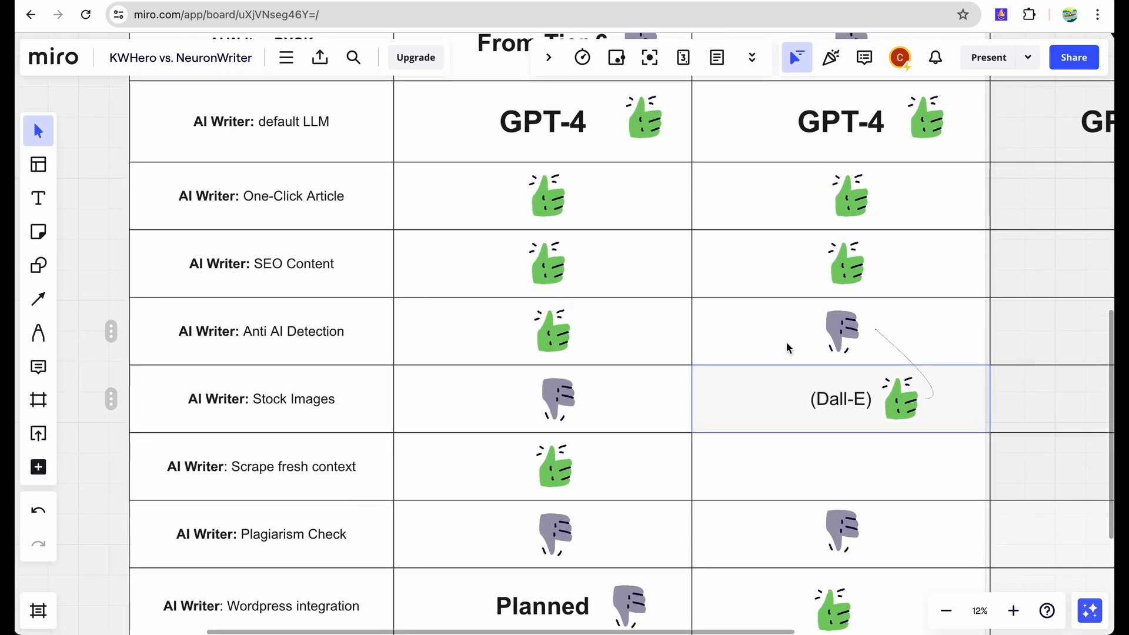
left_click(809, 253)
left_click(588, 260)
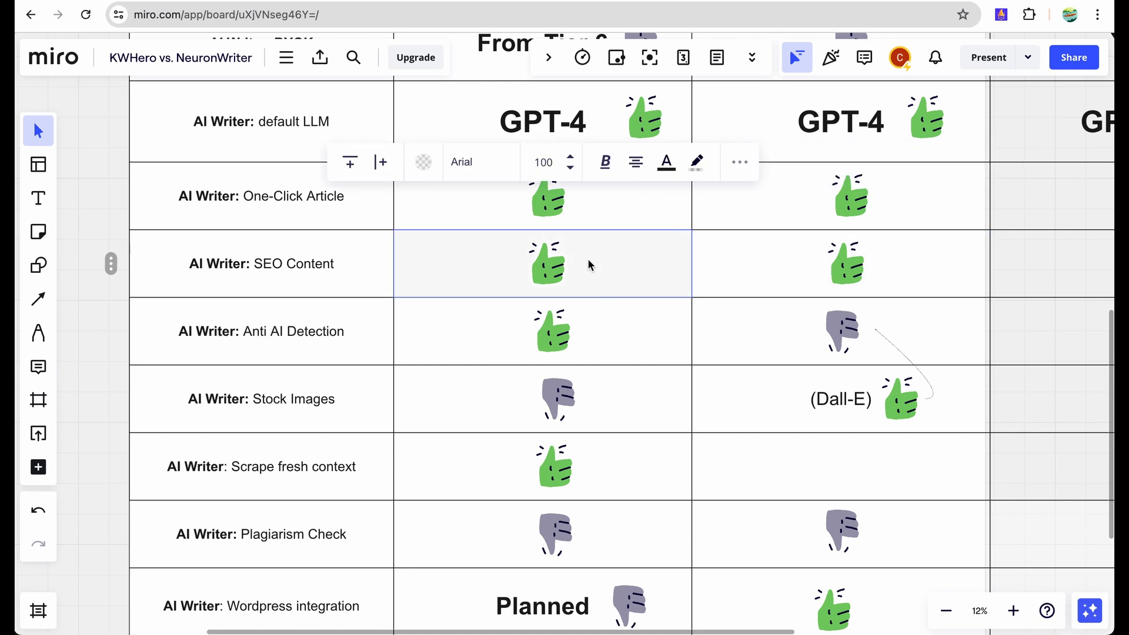
left_click(787, 262)
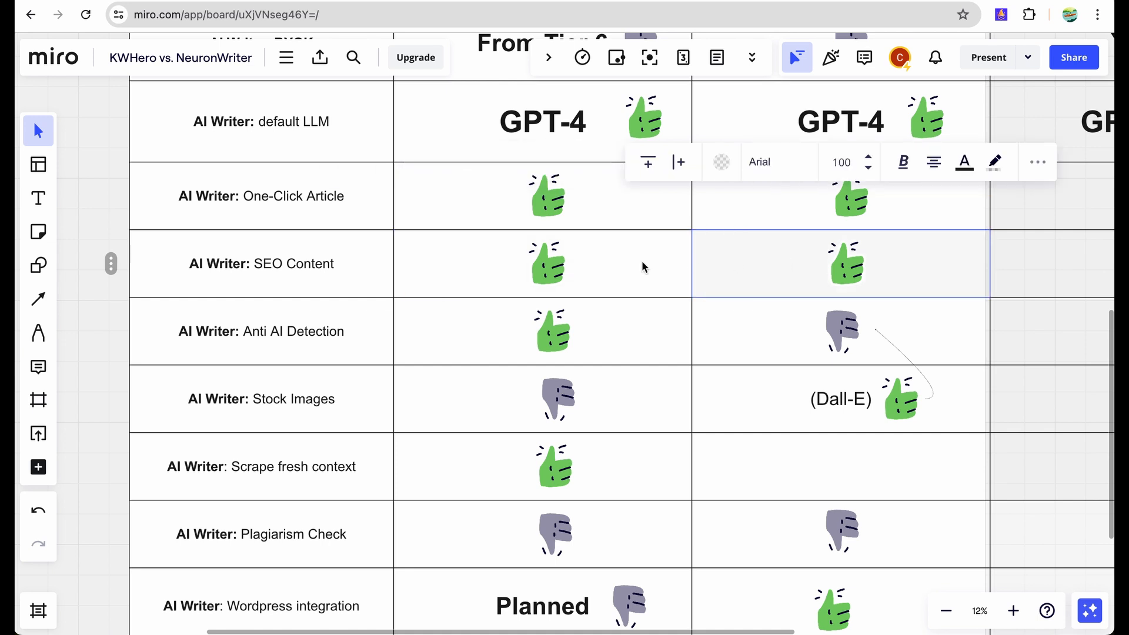
left_click(643, 264)
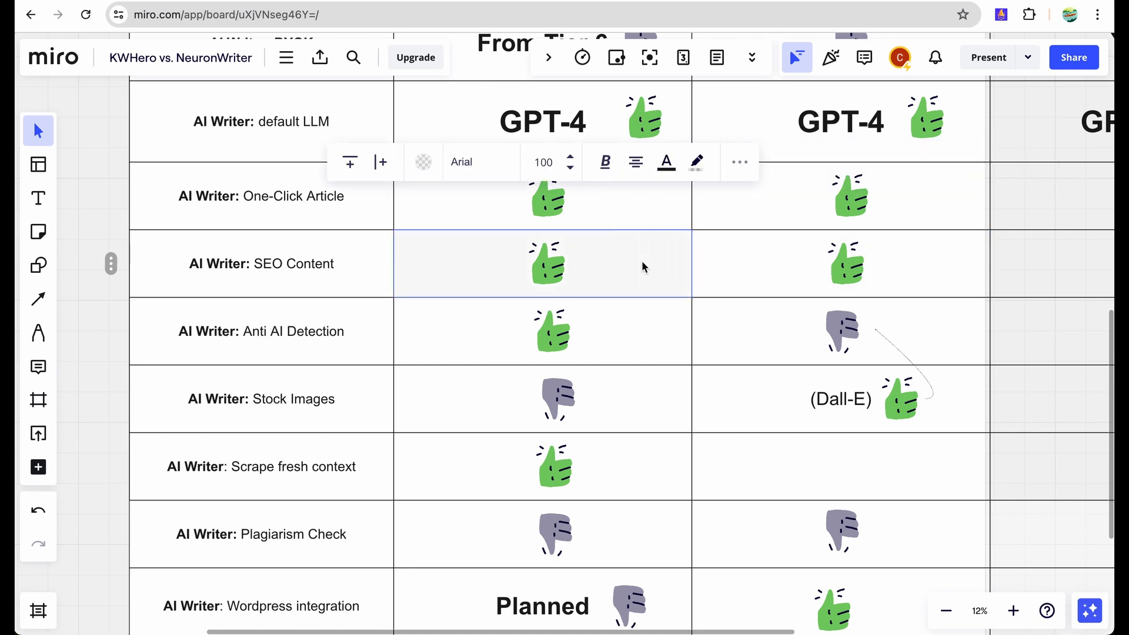
- Highlight KWHero's AI Writer Anti AI Detection cell and compare it with Junia's rating in the same row
scroll(641, 260, "down", 2)
scroll(641, 260, "right", 1)
left_click(613, 290)
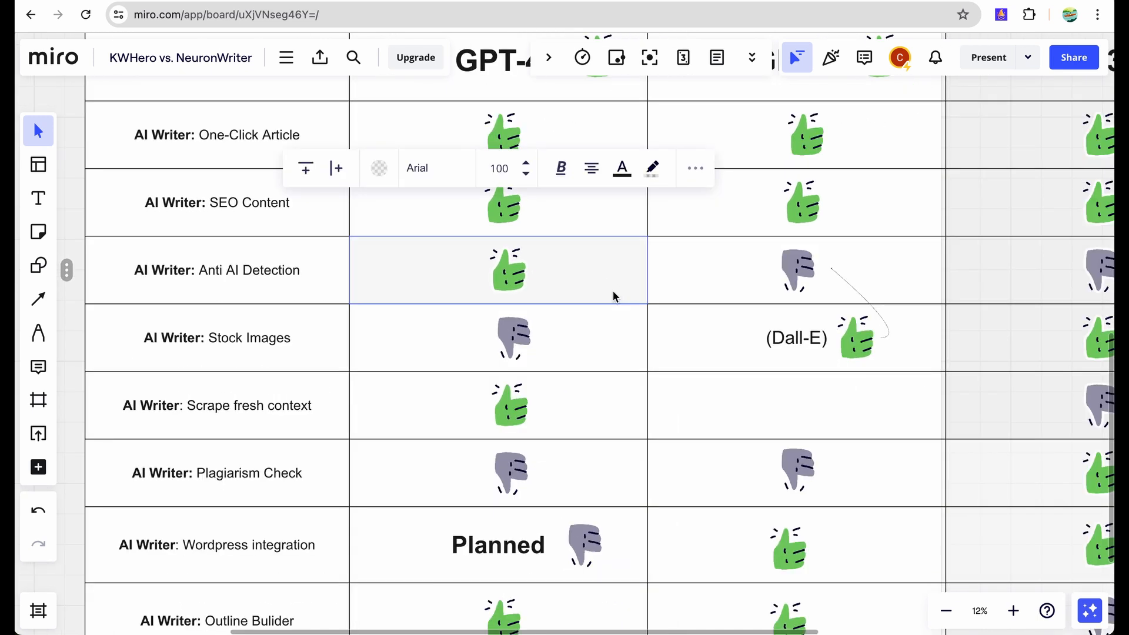
scroll(551, 276, "up", 2)
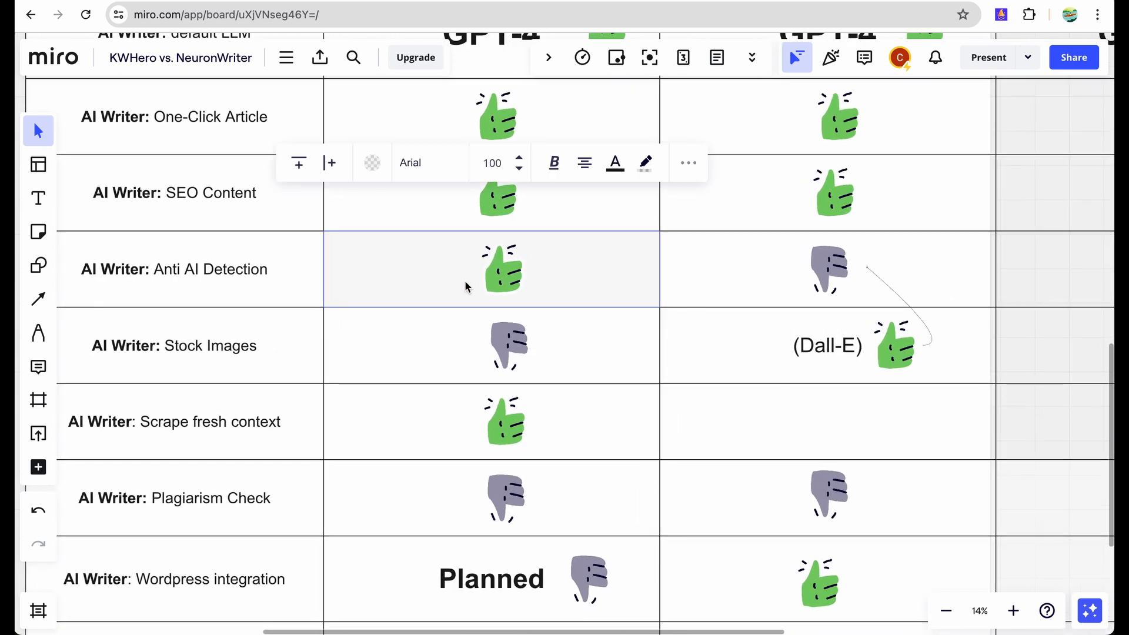
scroll(464, 282, "down", 2)
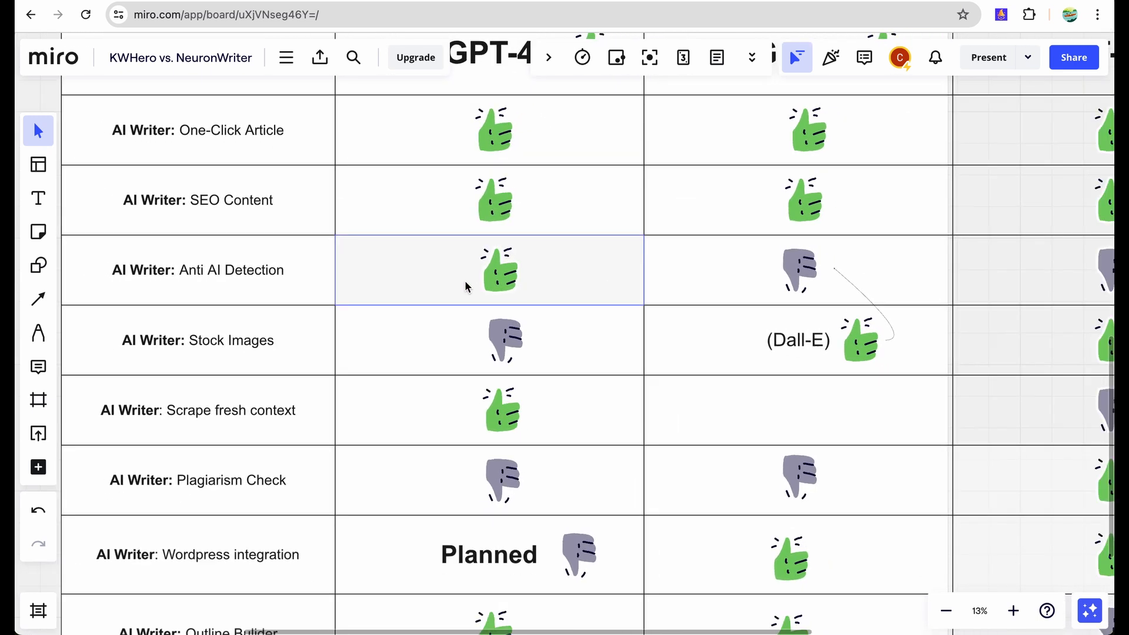
scroll(464, 280, "up", 5)
scroll(465, 280, "left", 4)
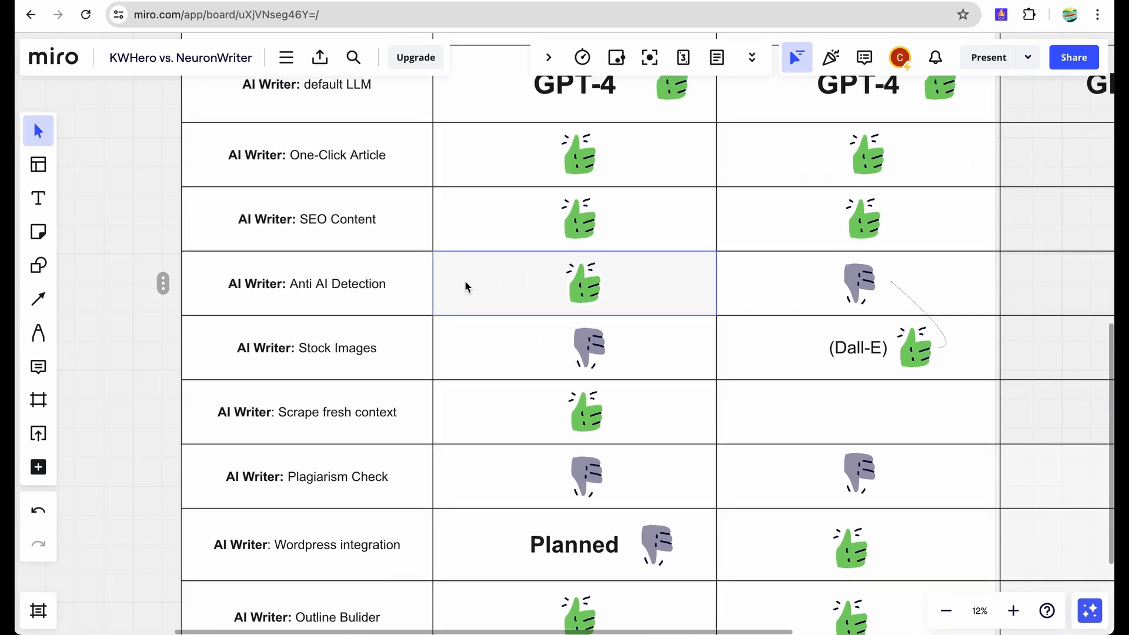
scroll(906, 299, "up", 2)
scroll(905, 298, "down", 4)
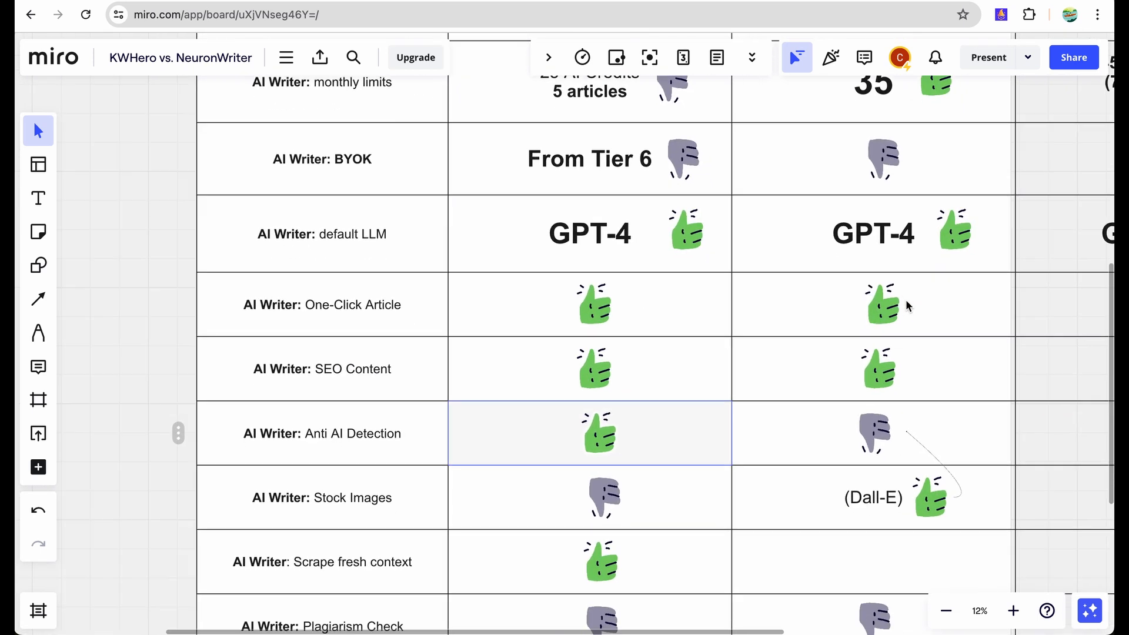
- Highlight the AI Writer Stock Images cells of KWHero and Junia, including Junia's Dall-E entry, to compare them
left_click(904, 364)
scroll(903, 360, "down", 2)
left_click(668, 366)
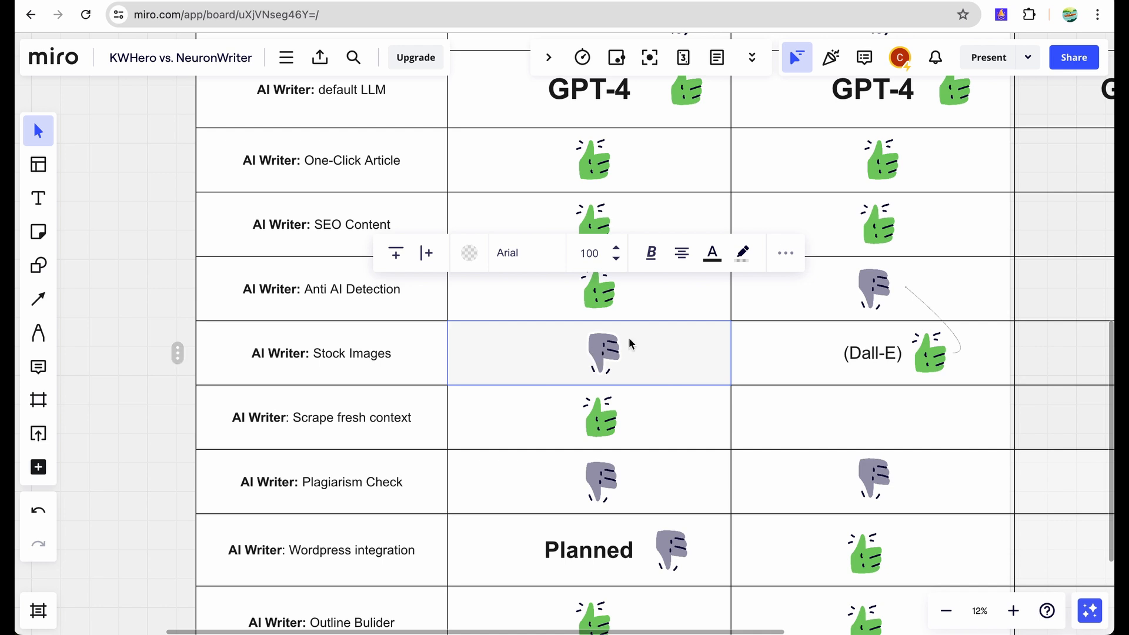
left_click(903, 363)
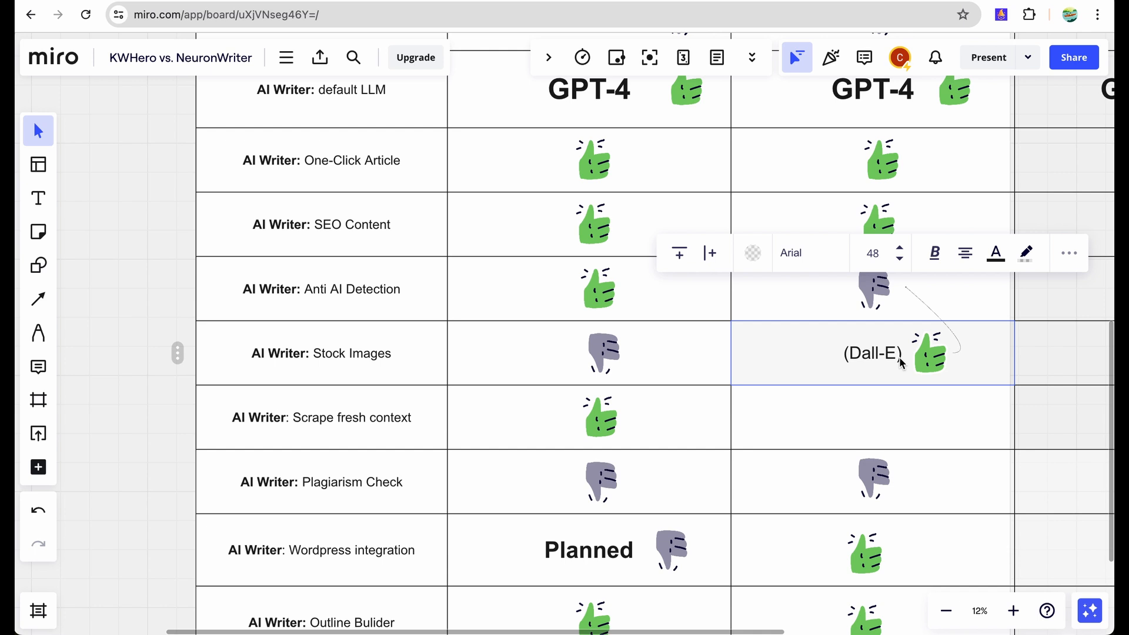
- Compare the AI Writer Scrape fresh context row, highlighting KWHero's and Junia's cells in turn
scroll(607, 353, "down", 2)
left_click(607, 353)
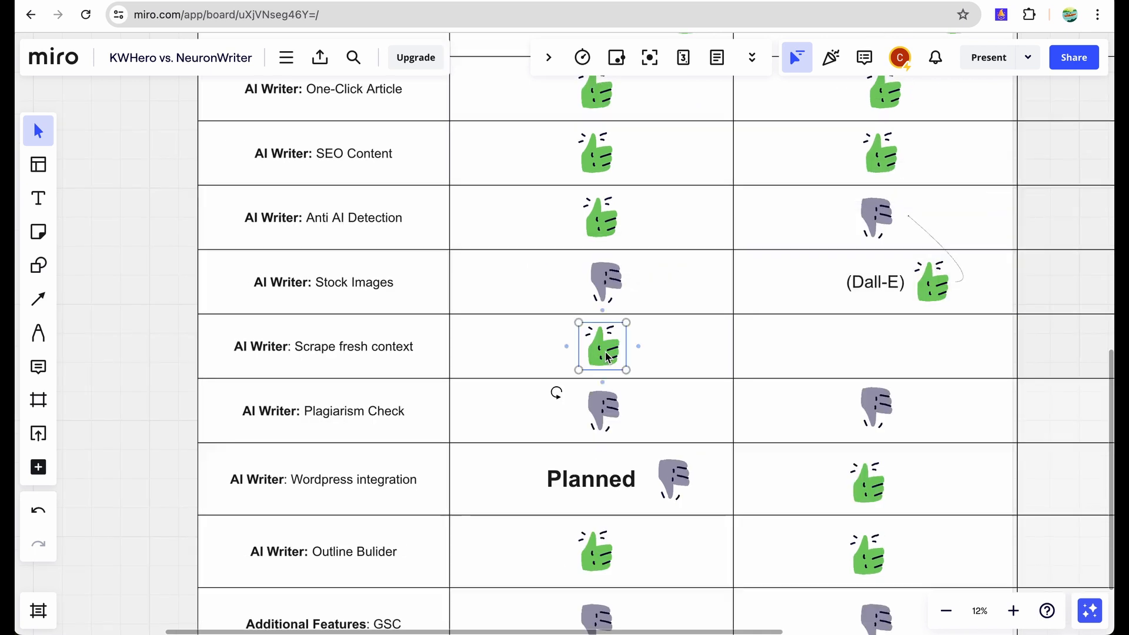
scroll(608, 357, "up", 1)
scroll(607, 357, "up", 1)
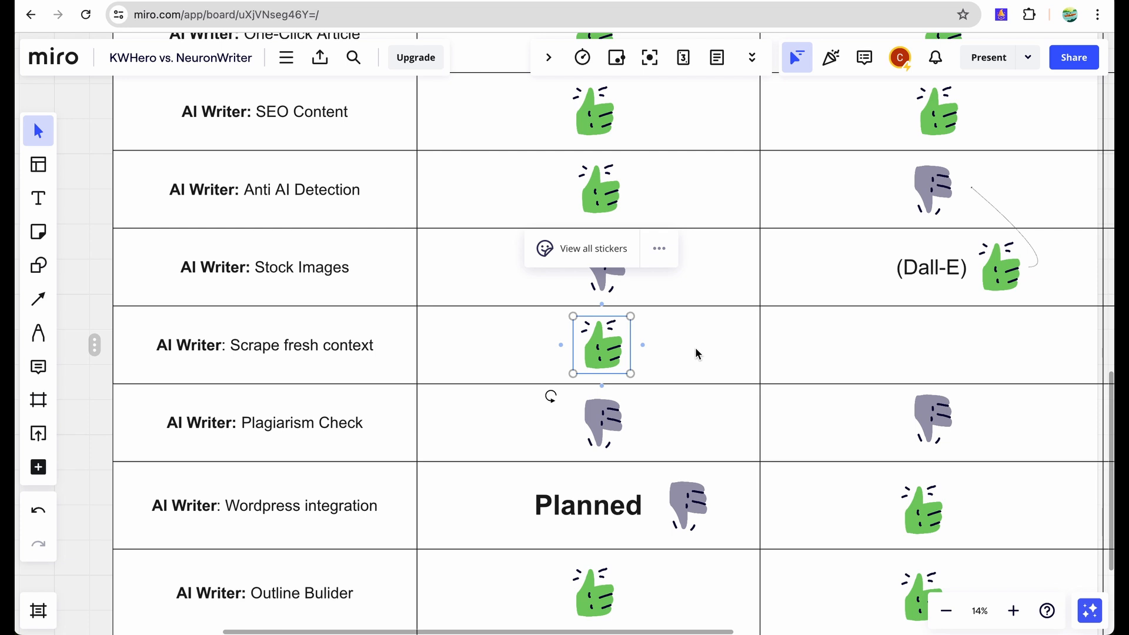
left_click(848, 326)
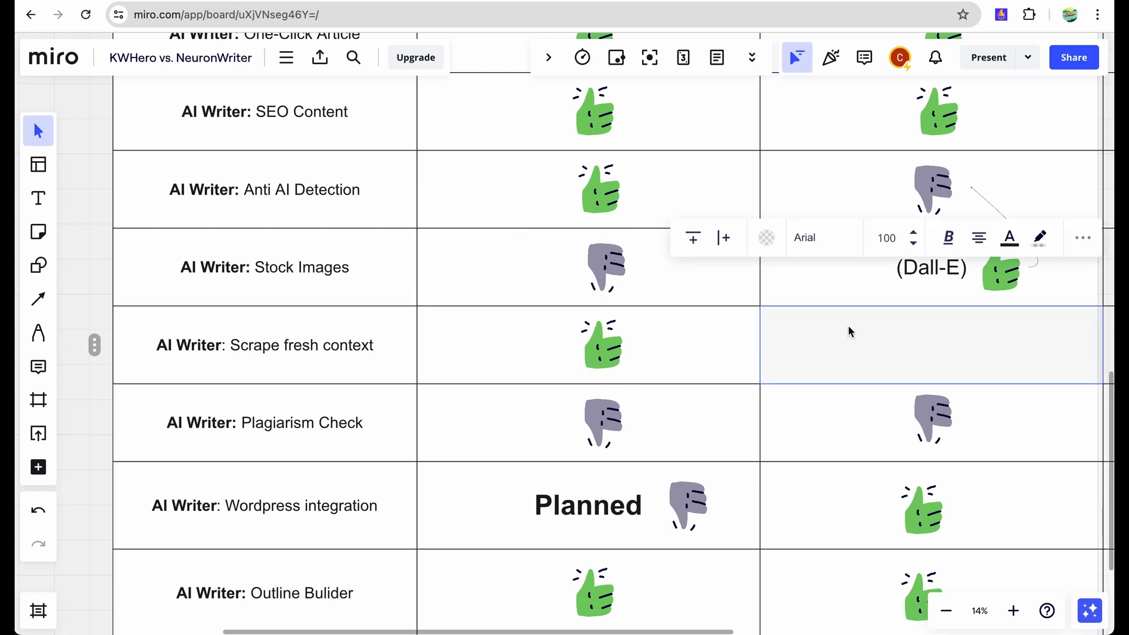
left_click(849, 326)
left_click(719, 330)
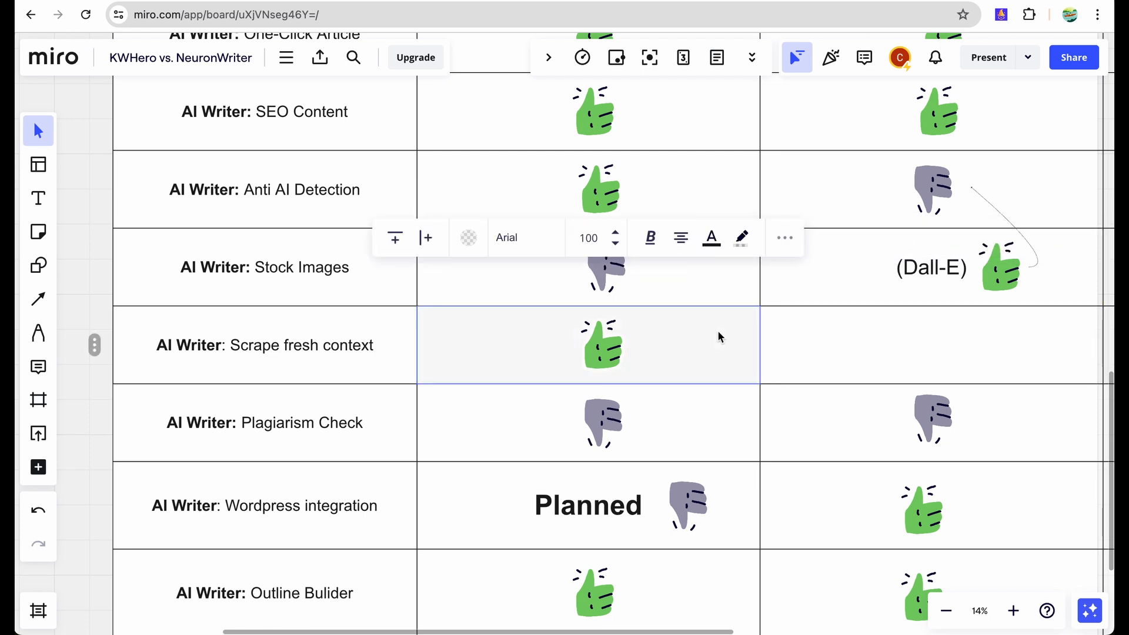
- Highlight both KWHero's and Junia's cells in the AI Writer Wordpress integration row to compare them
scroll(718, 333, "right", 3)
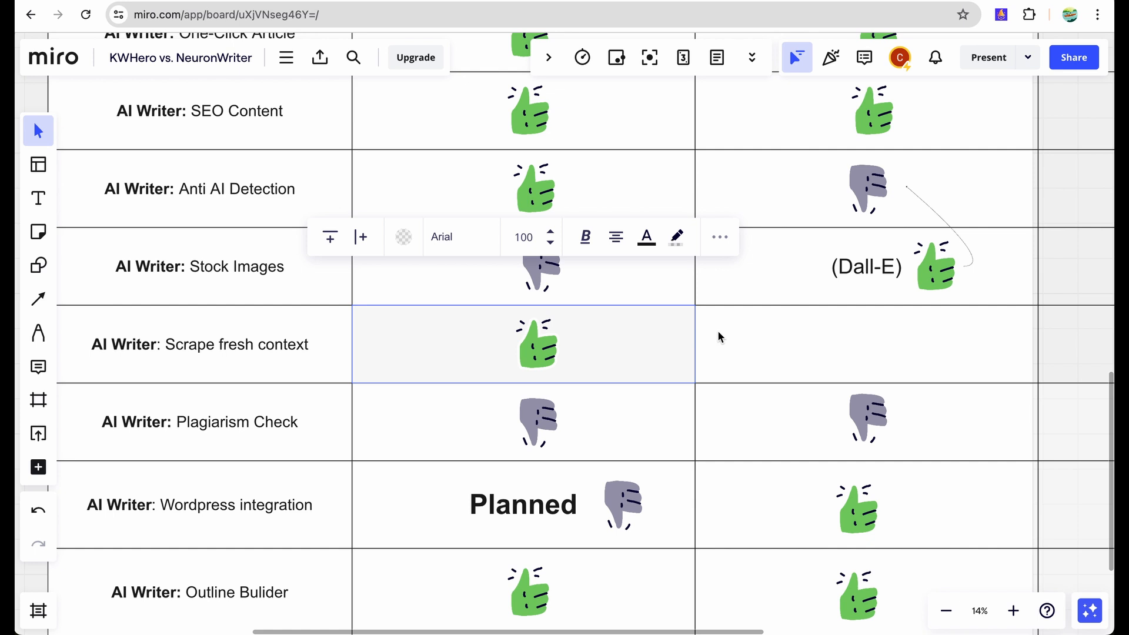
scroll(718, 332, "down", 2)
scroll(718, 332, "left", 1)
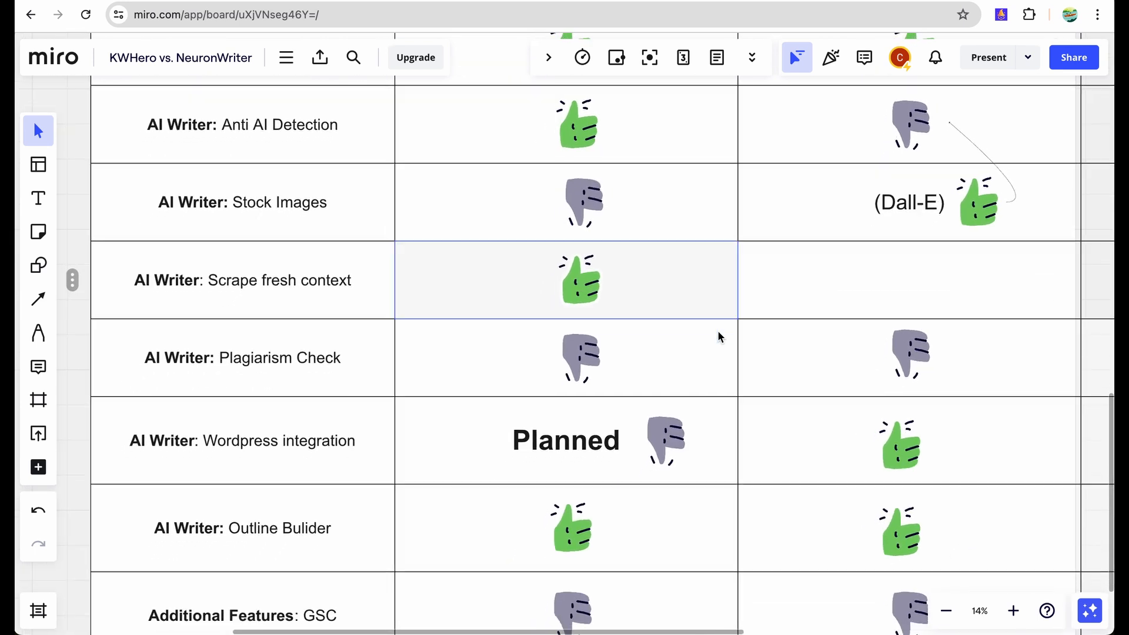
left_click_drag(721, 288, 818, 274)
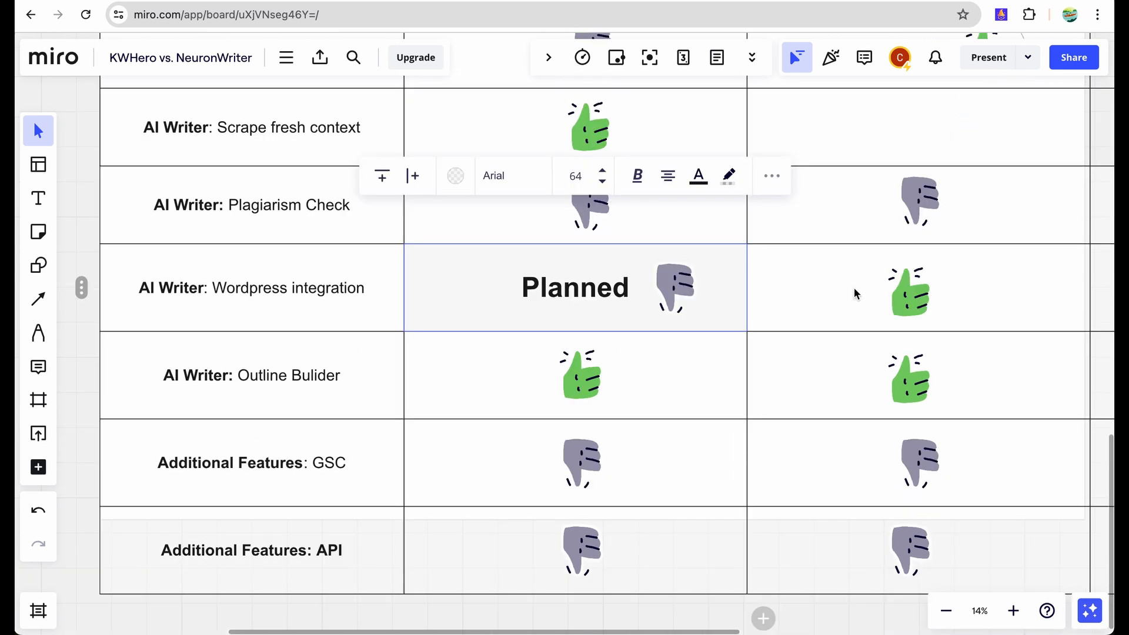
left_click(853, 288, "shift")
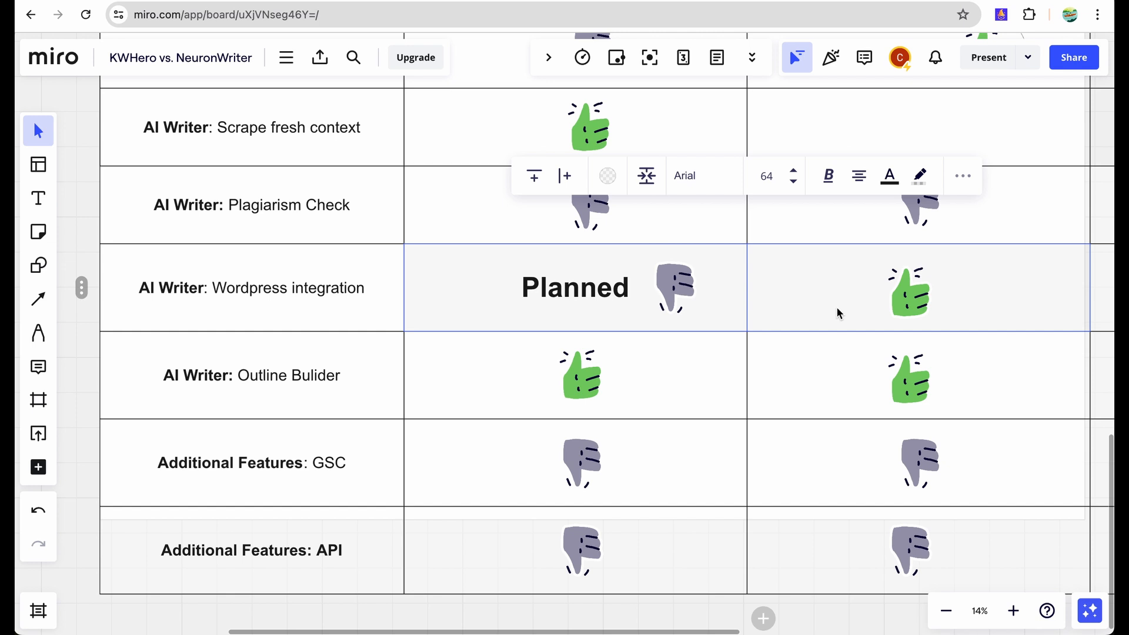
- Highlight KWHero's and Junia's cells together in the AI Writer outline builder row
left_click(683, 390)
left_click(870, 388, "shift")
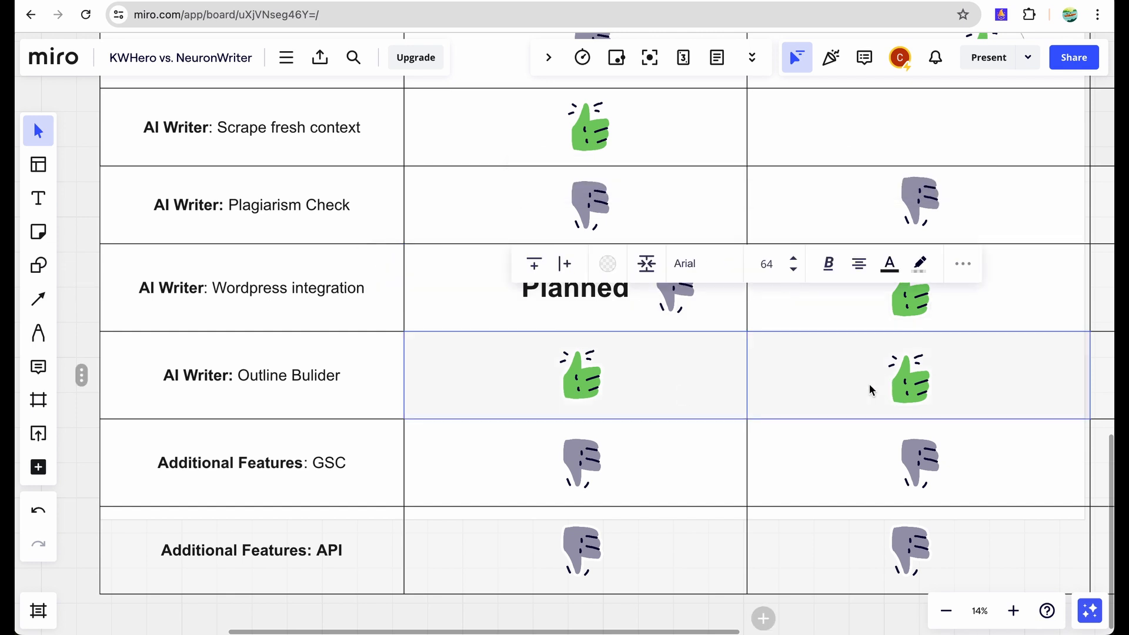
scroll(871, 389, "right", 2)
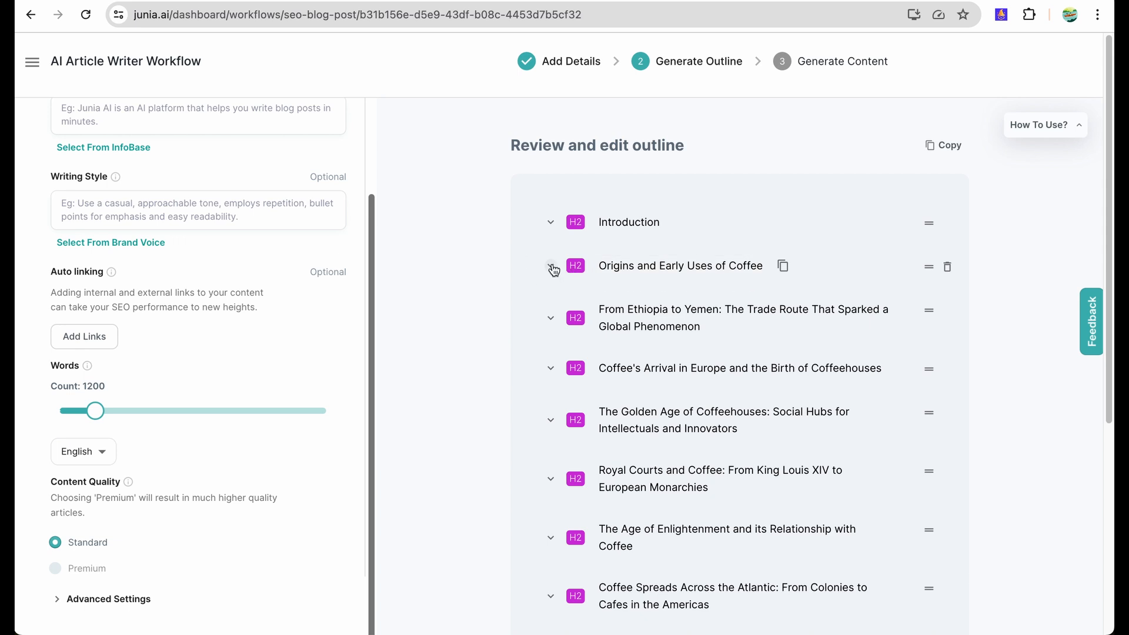
- In Junia's generated outline, expand "Origins and Early Uses of Coffee" and examine its keywords, word count, talking points and the remaining headings
left_click(550, 265)
scroll(642, 388, "down", 3)
scroll(642, 392, "down", 2)
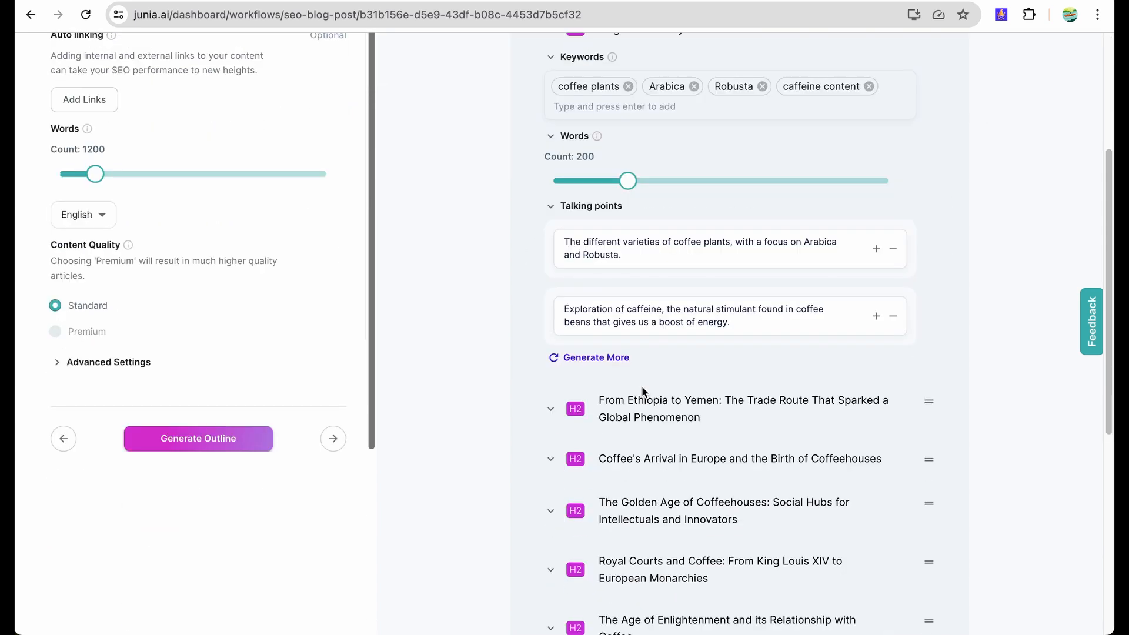
scroll(641, 386, "up", 5)
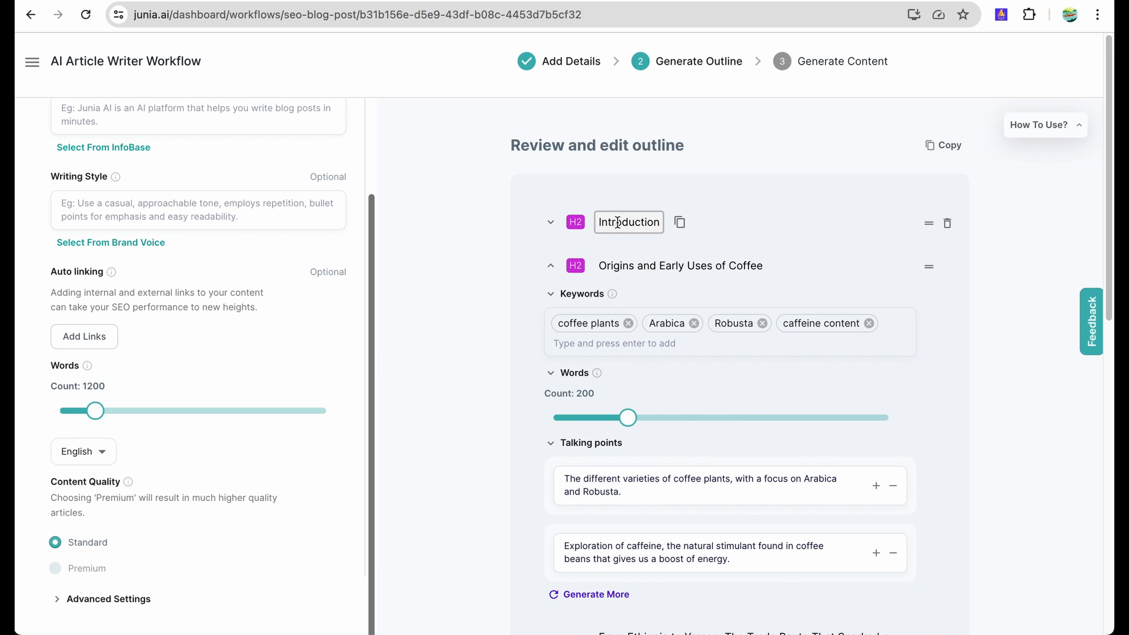
scroll(702, 361, "down", 10)
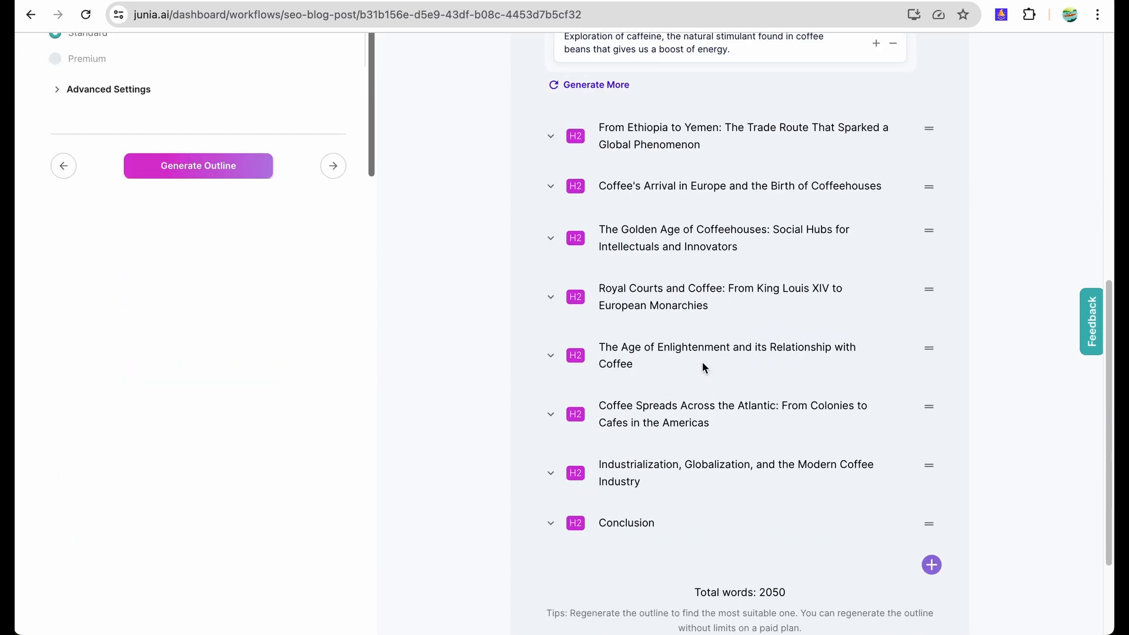
scroll(702, 362, "up", 6)
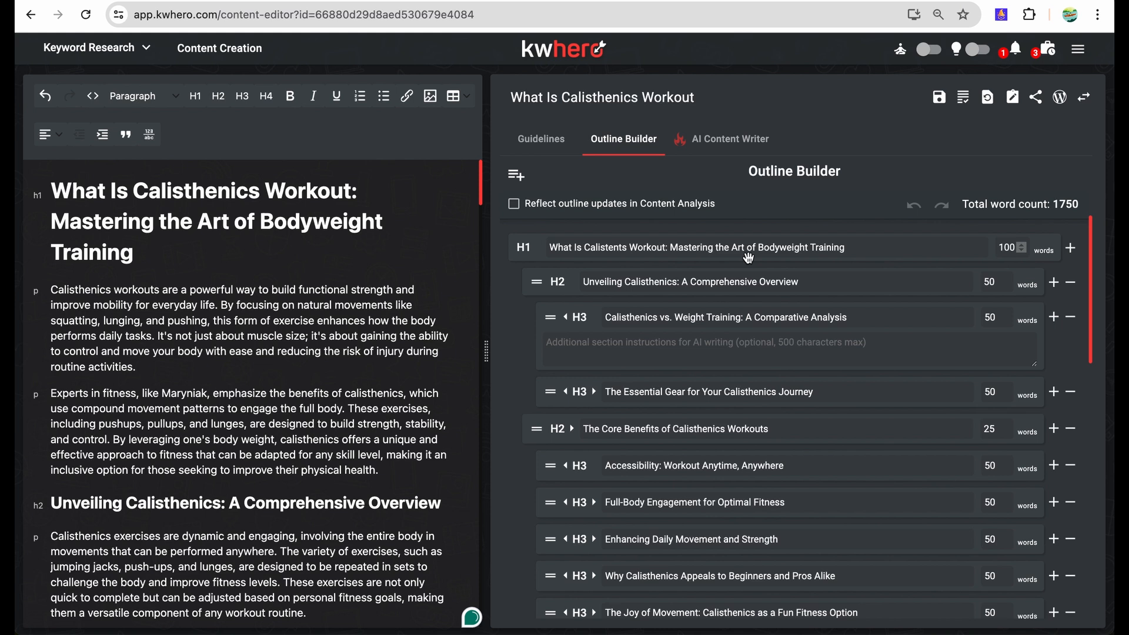
- Switch to KWHero and examine the Outline Builder's heading hierarchy, per-section word counts and section instructions
scroll(747, 257, "down", 2)
scroll(747, 256, "down", 6)
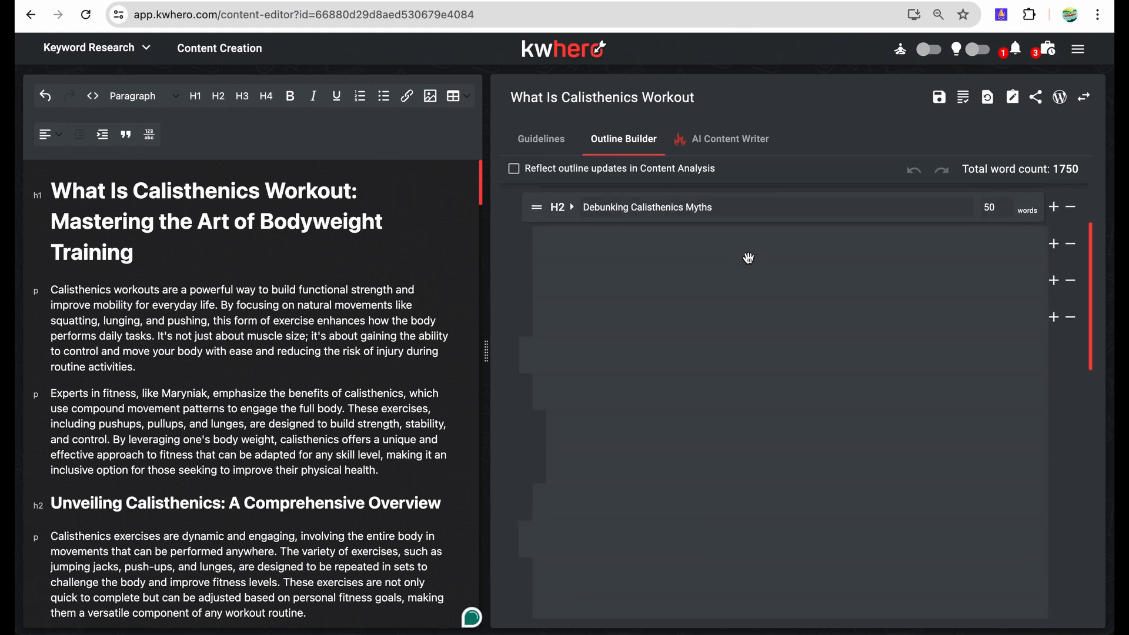
scroll(745, 253, "up", 8)
scroll(680, 405, "up", 2)
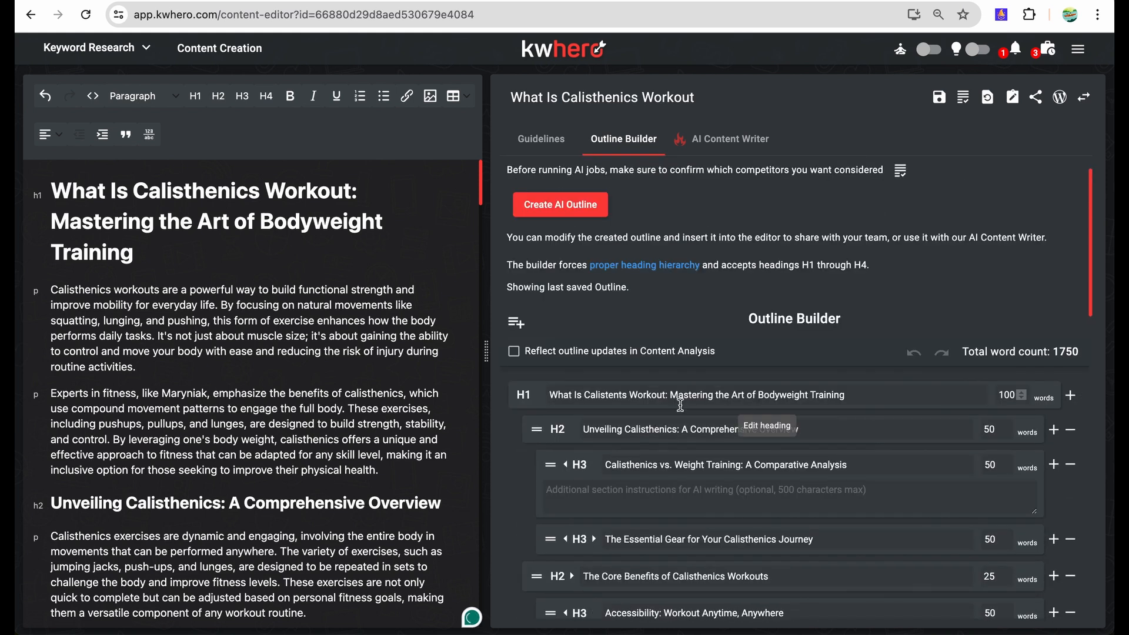
scroll(680, 405, "down", 1)
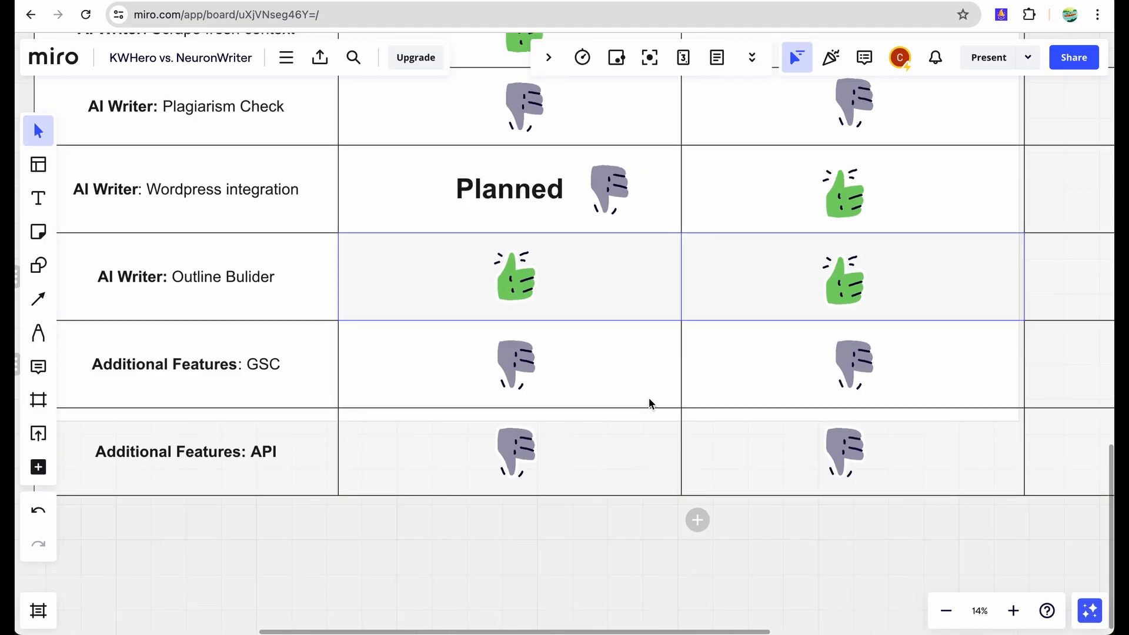
- Return to the Miro board and review the whole comparison table, from the GSC and API rows up to the pricing row
scroll(648, 397, "right", 2)
scroll(656, 435, "down", 5)
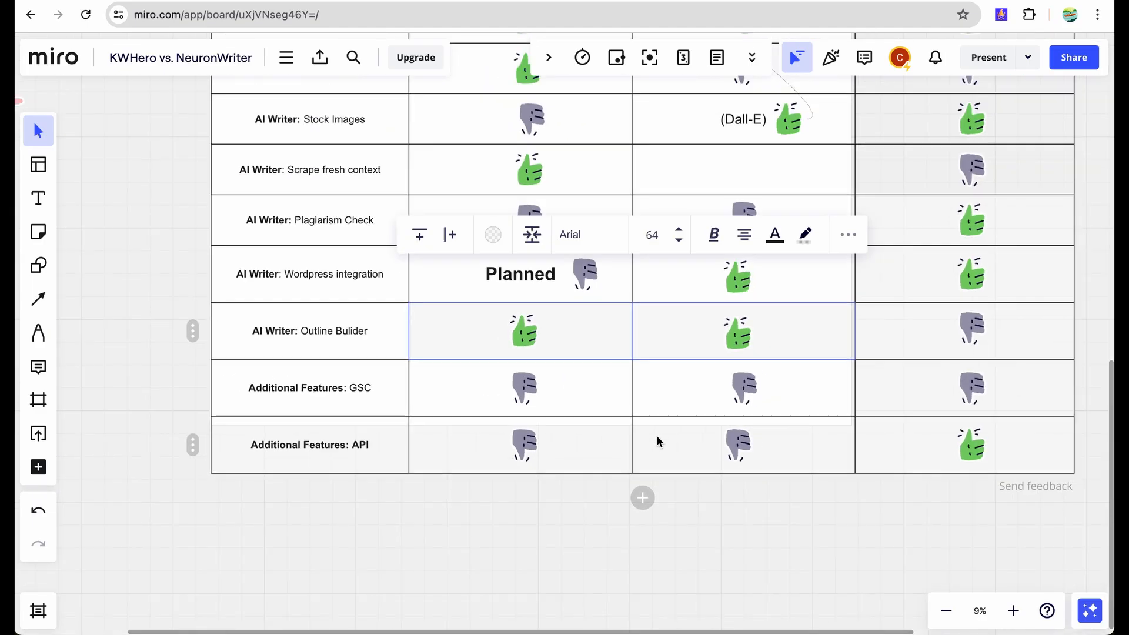
scroll(656, 435, "up", 3)
scroll(656, 435, "down", 3)
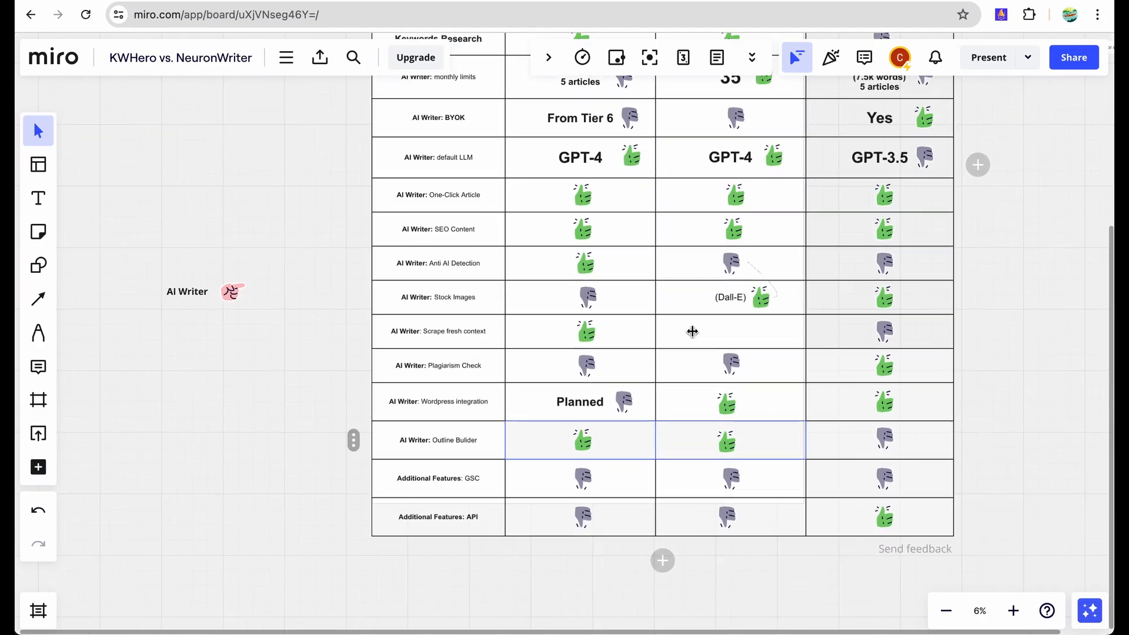
scroll(699, 317, "up", 6)
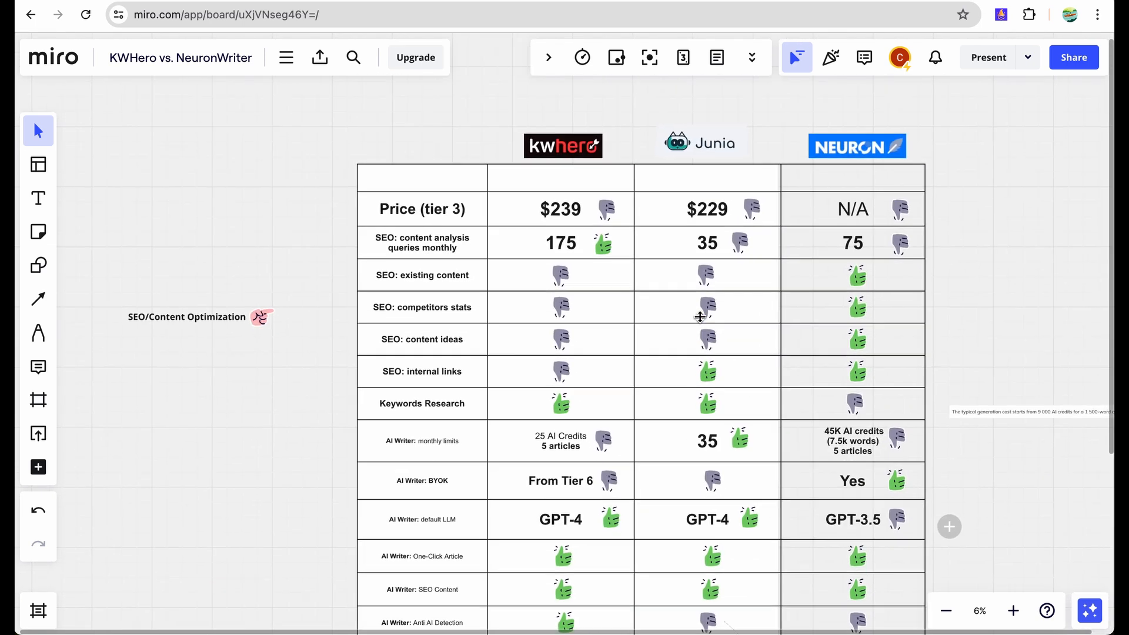
- Switch between the AppSumo deal pages for Junia AI and KWHero and compare their lifetime offers
scroll(699, 317, "up", 1)
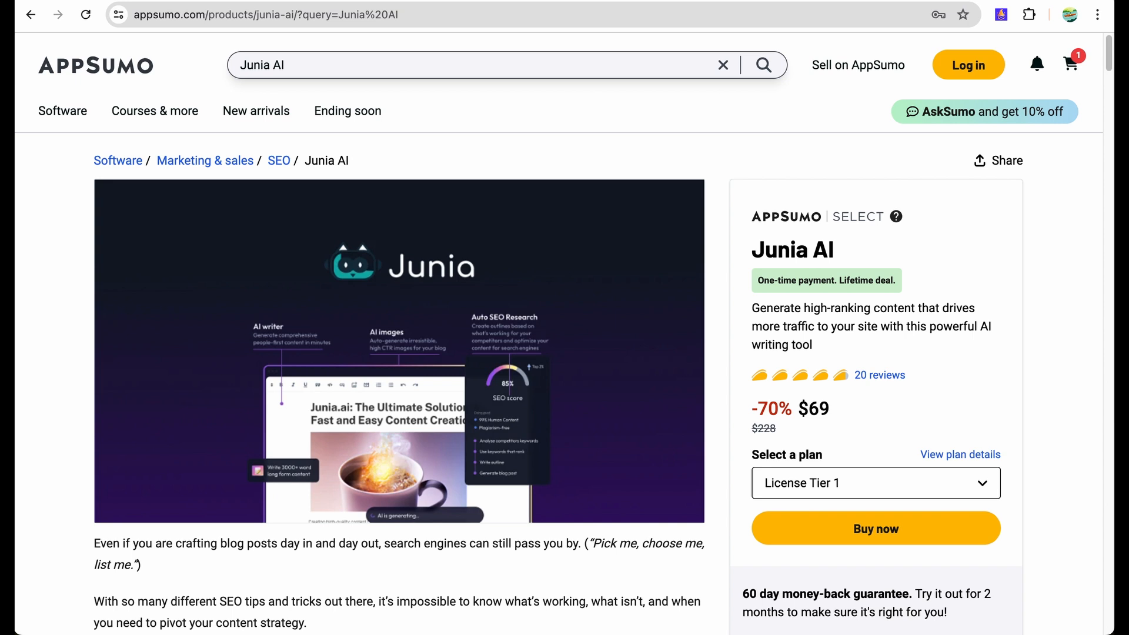
left_click(177, 0)
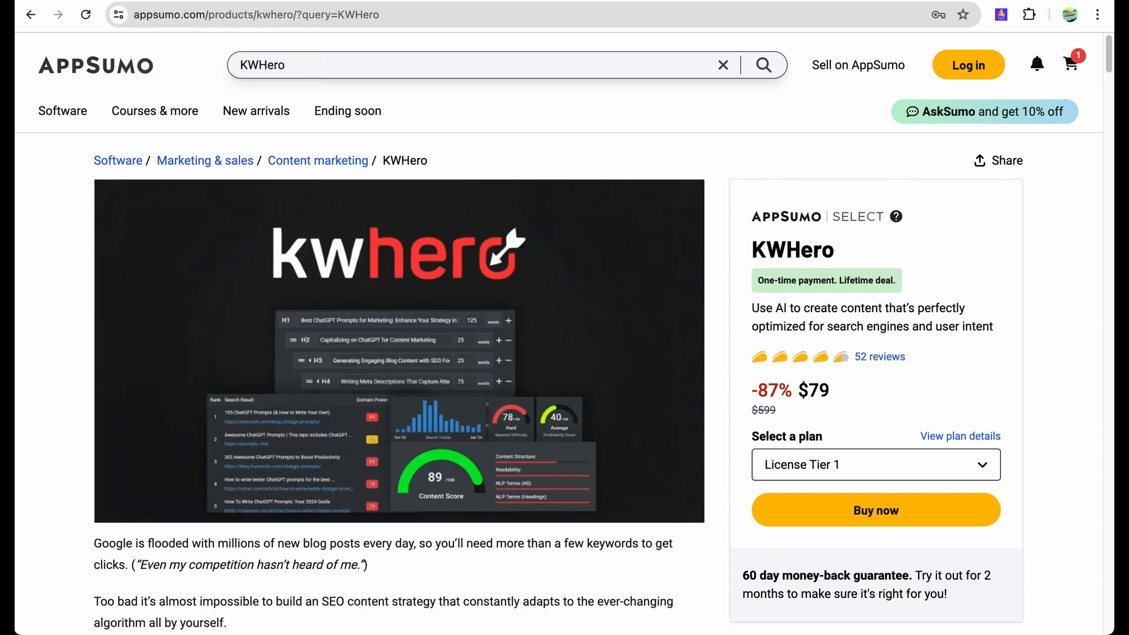
left_click(306, 0)
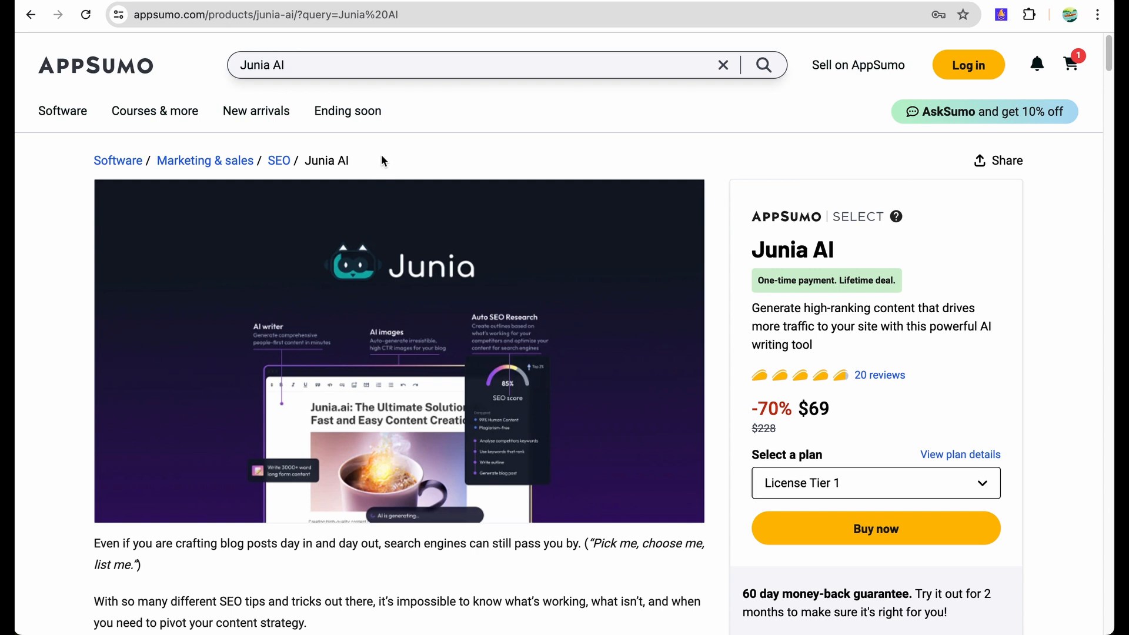
- Return to the Miro board and examine the SEO, Keywords Research and AI Writer rows of the comparison table up close
left_click(424, 0)
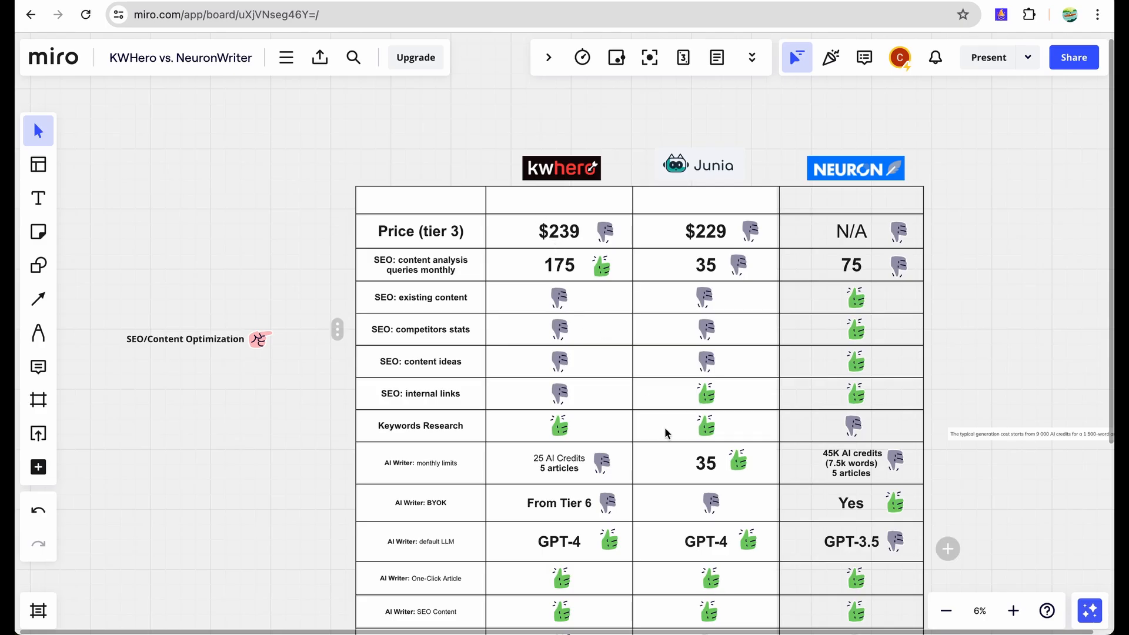
scroll(677, 456, "up", 5)
scroll(677, 458, "up", 3)
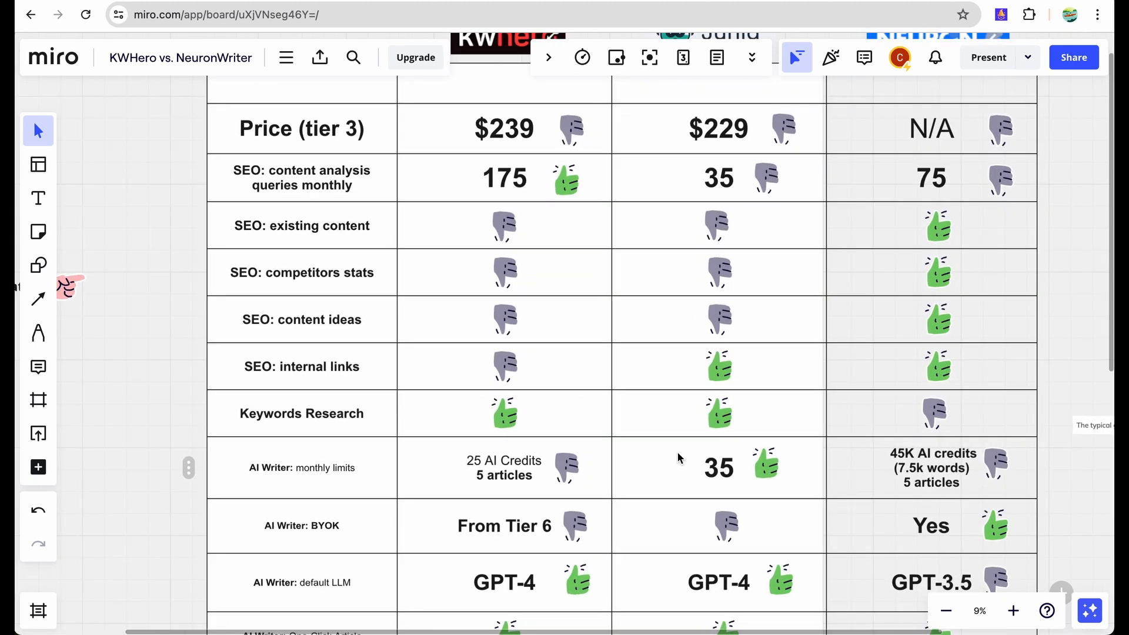
scroll(672, 471, "left", 5)
scroll(672, 471, "down", 3)
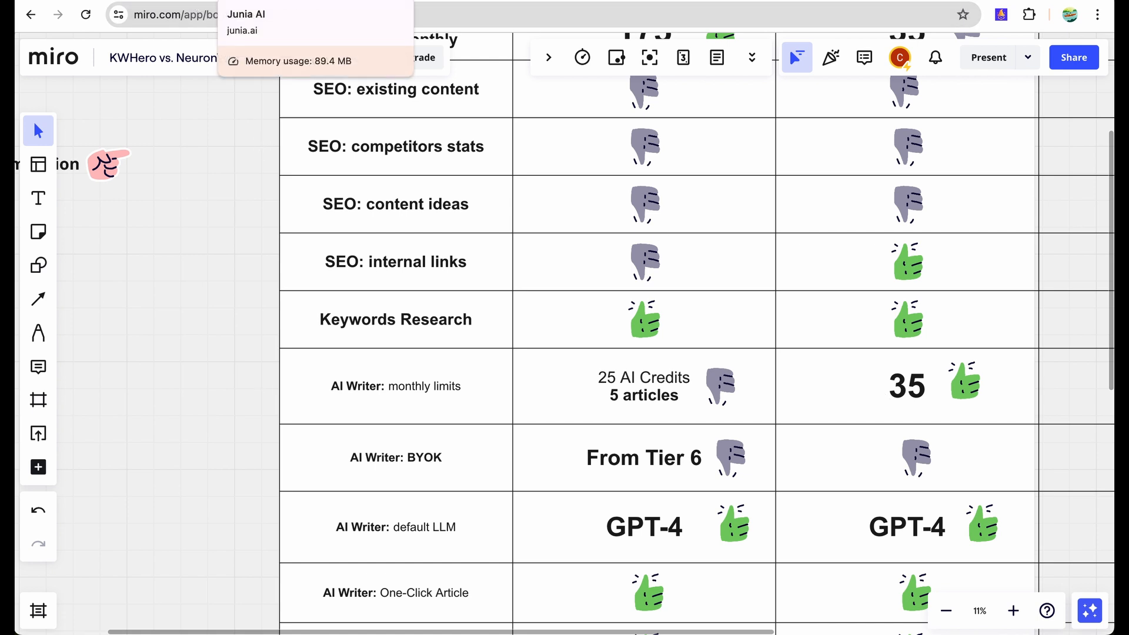
- Switch to NeuronWriter and review the calisthenics article in the content editor alongside its content score and term suggestions
left_click(235, 2)
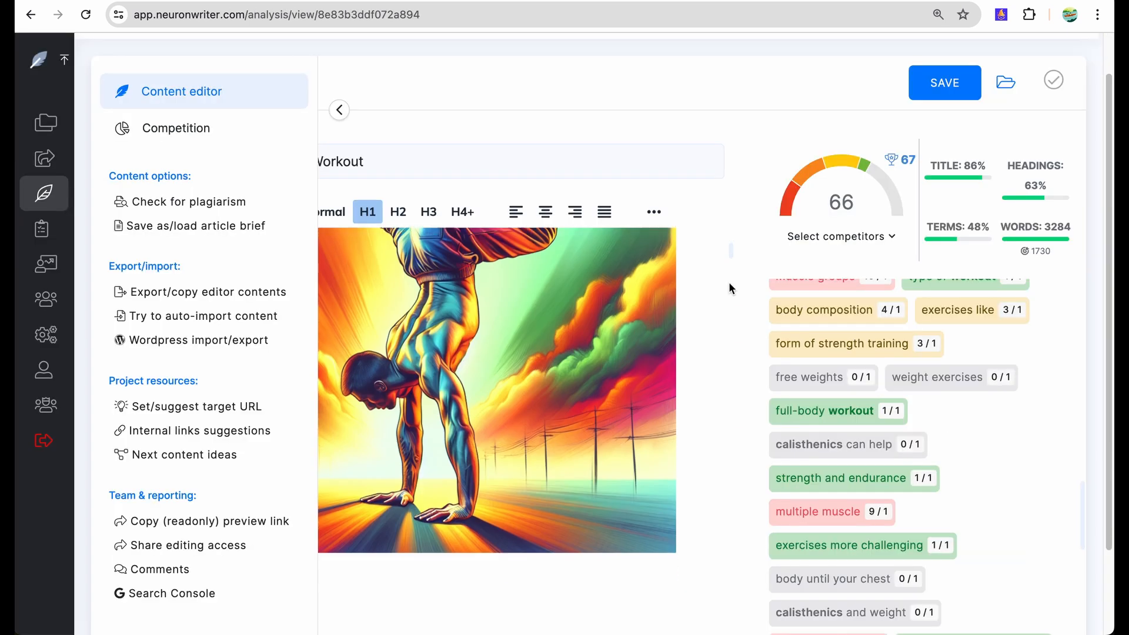
scroll(728, 281, "down", 10)
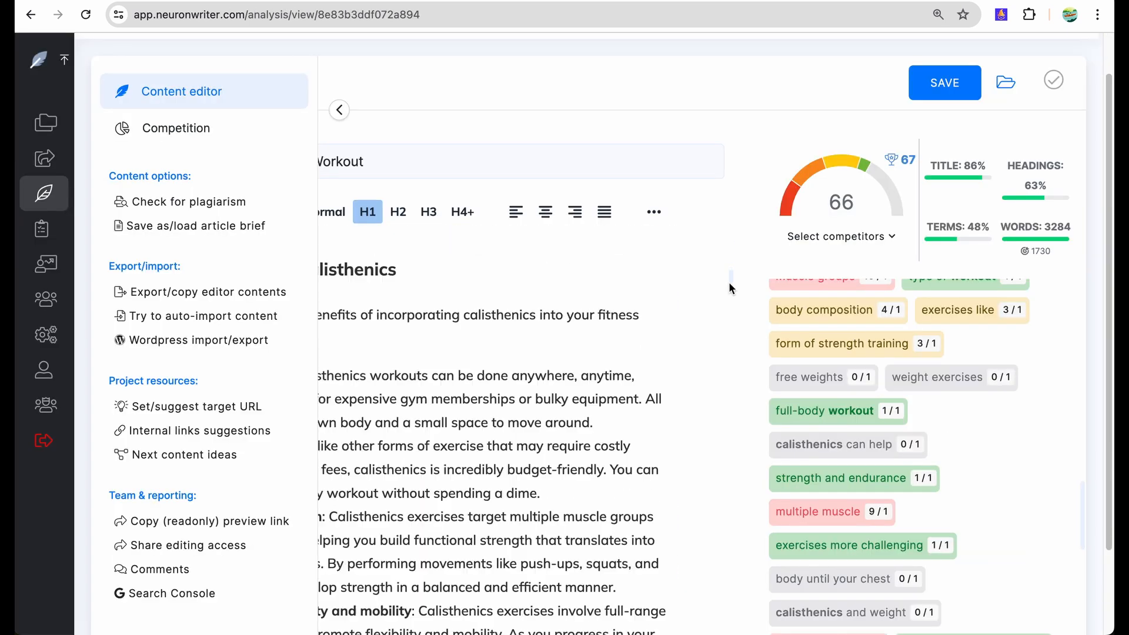
scroll(728, 281, "down", 10)
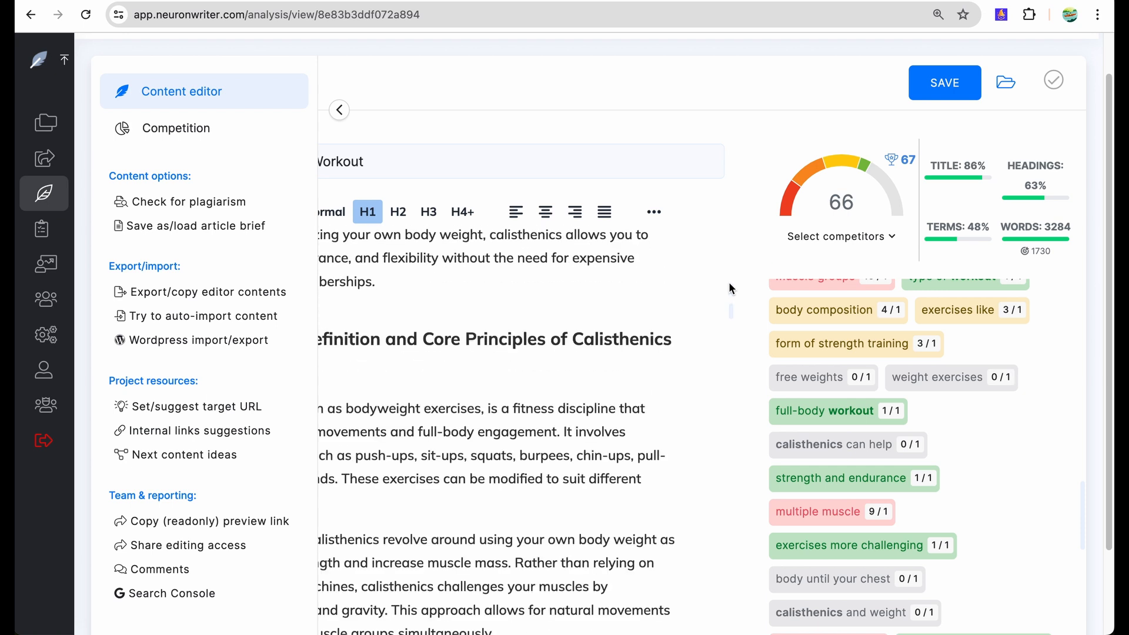
scroll(850, 358, "down", 4)
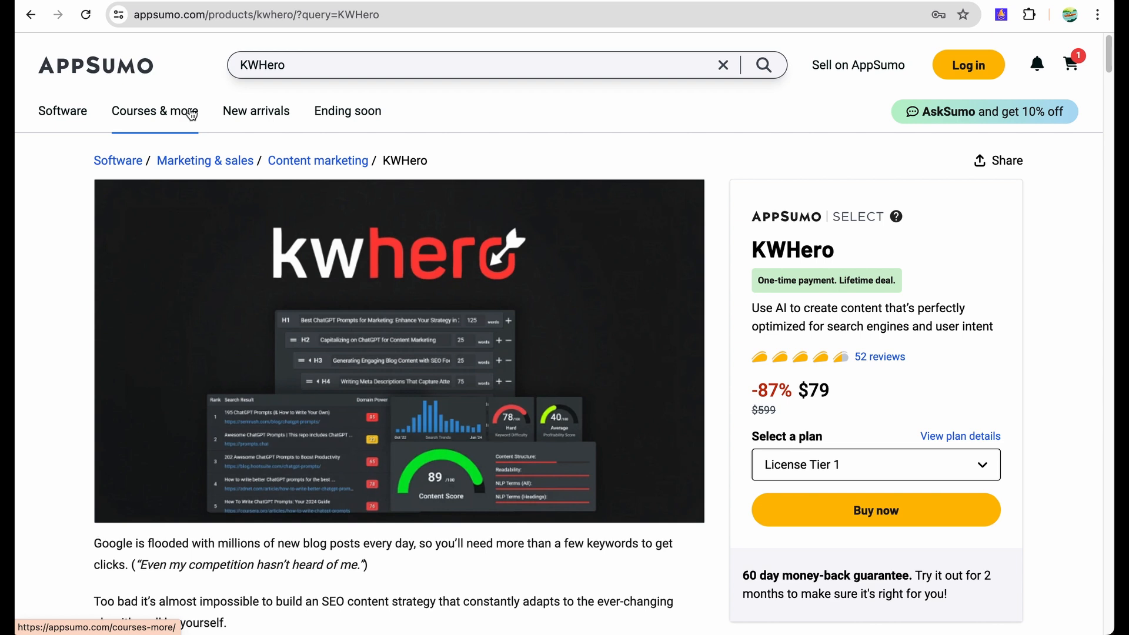
- On KWHero's AppSumo deal page, review the product overview and the License Tier 1 offer
scroll(493, 177, "down", 1)
scroll(493, 177, "up", 1)
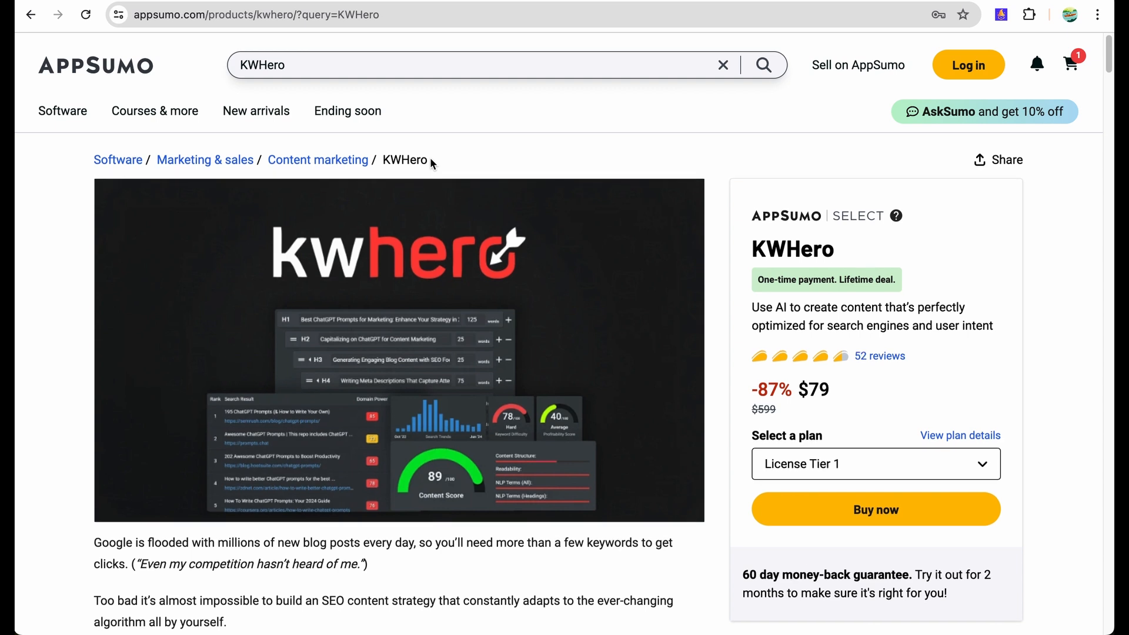
scroll(431, 160, "down", 3)
scroll(502, 448, "up", 3)
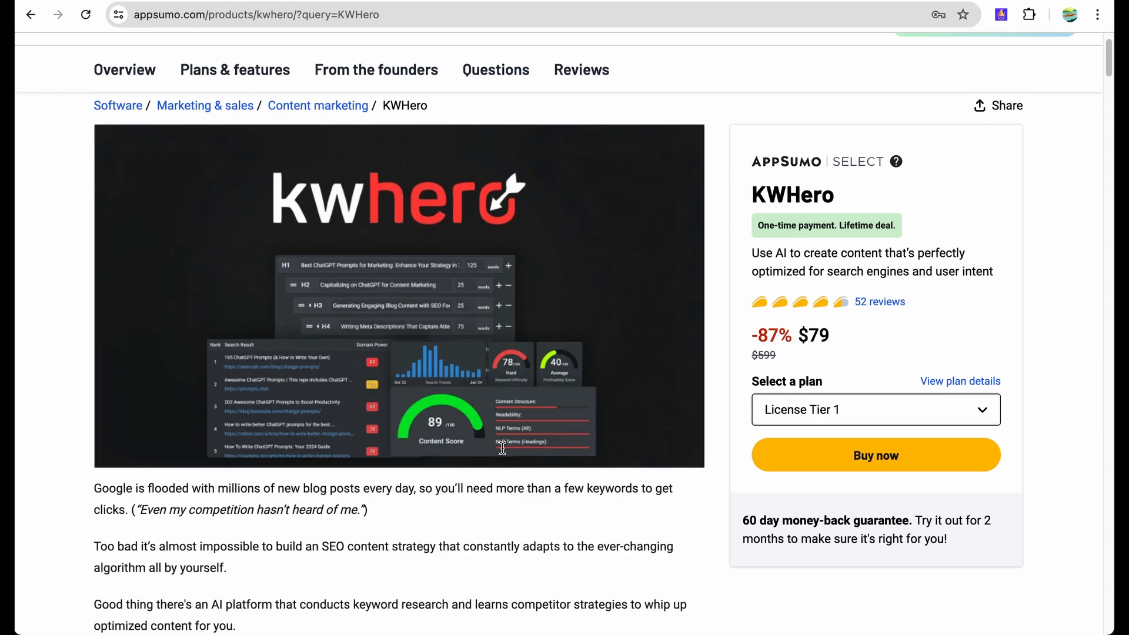